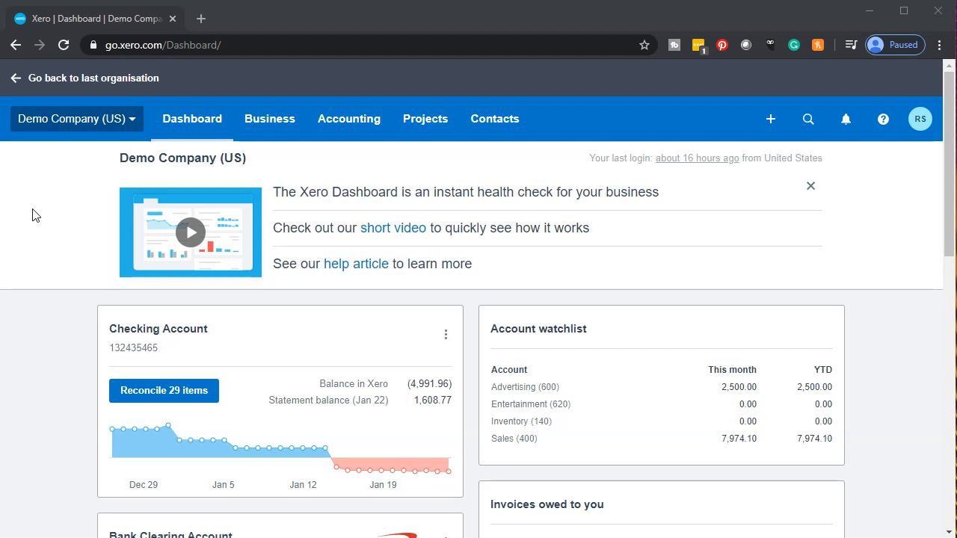
# - Open the accounting Reports page and expand the Financial section to list all of its reports
pyautogui.click(349, 129)
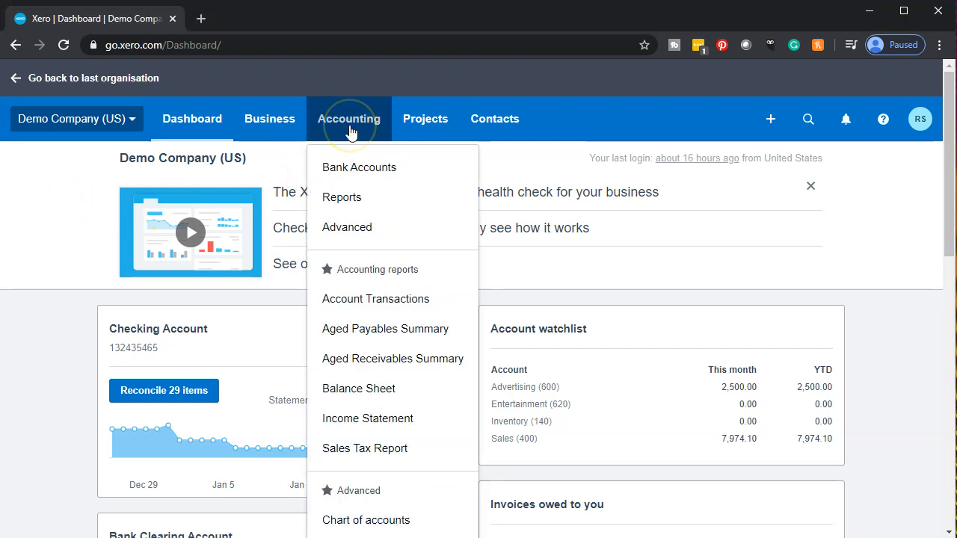
pyautogui.click(359, 198)
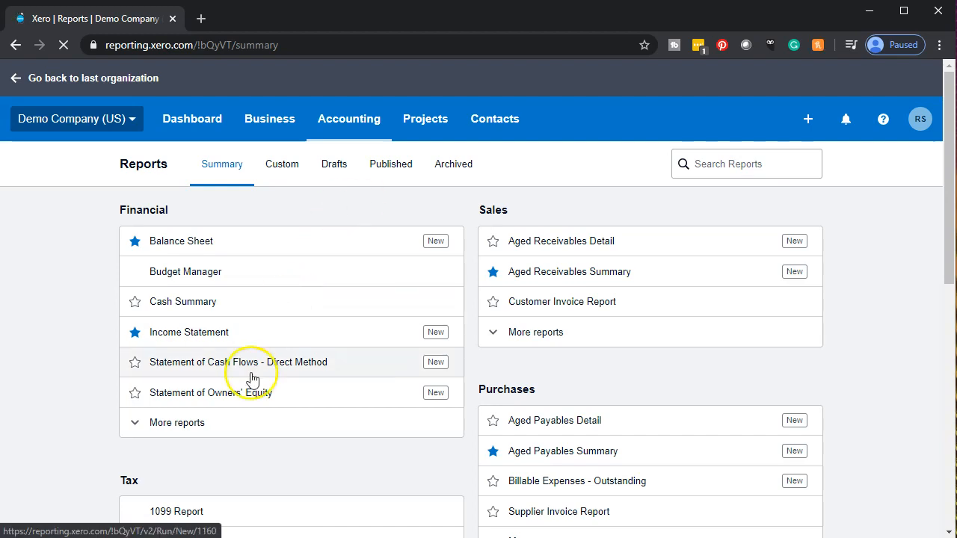
pyautogui.scroll(-1, 252, 379)
pyautogui.click(182, 353)
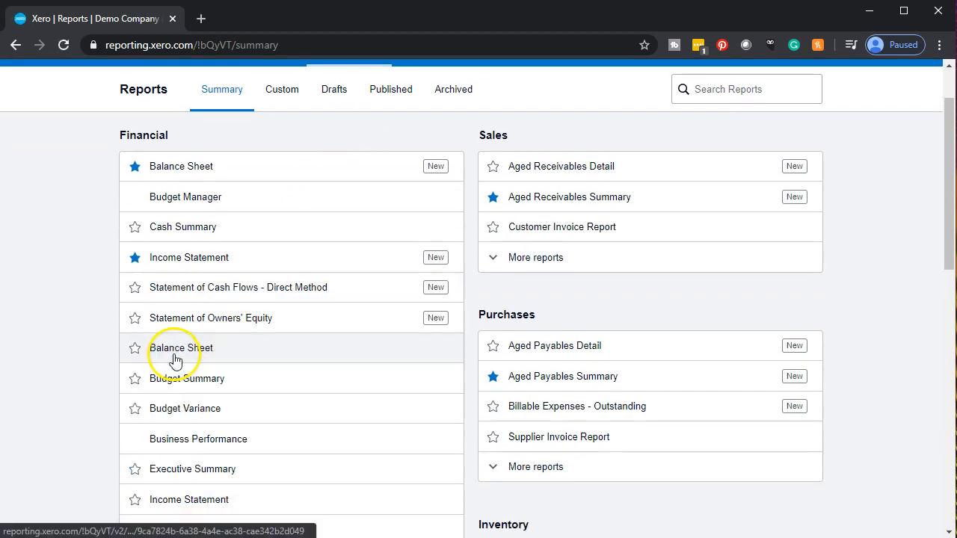
# - Look over the expanded list of financial reports, and open the Balance Sheet report
pyautogui.scroll(-2, 39, 387)
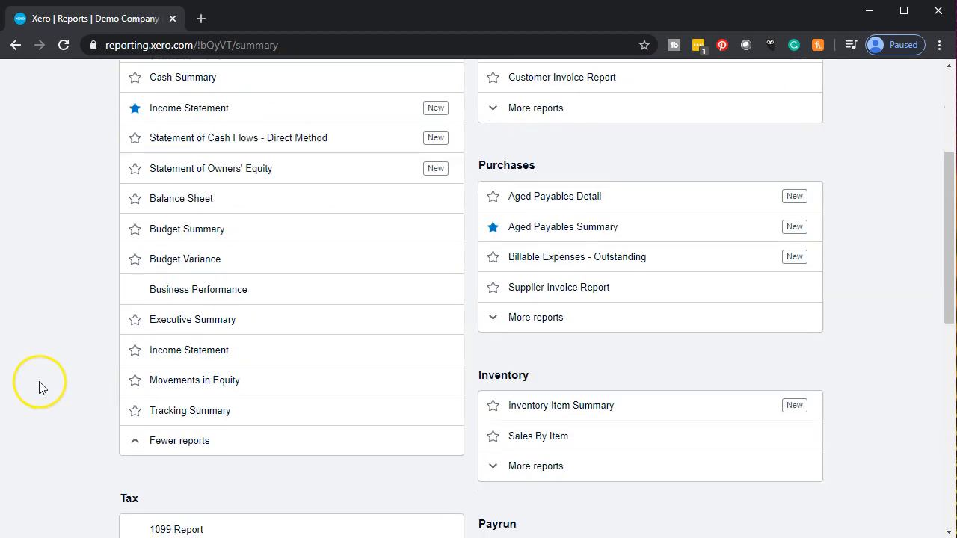
pyautogui.scroll(1, 41, 388)
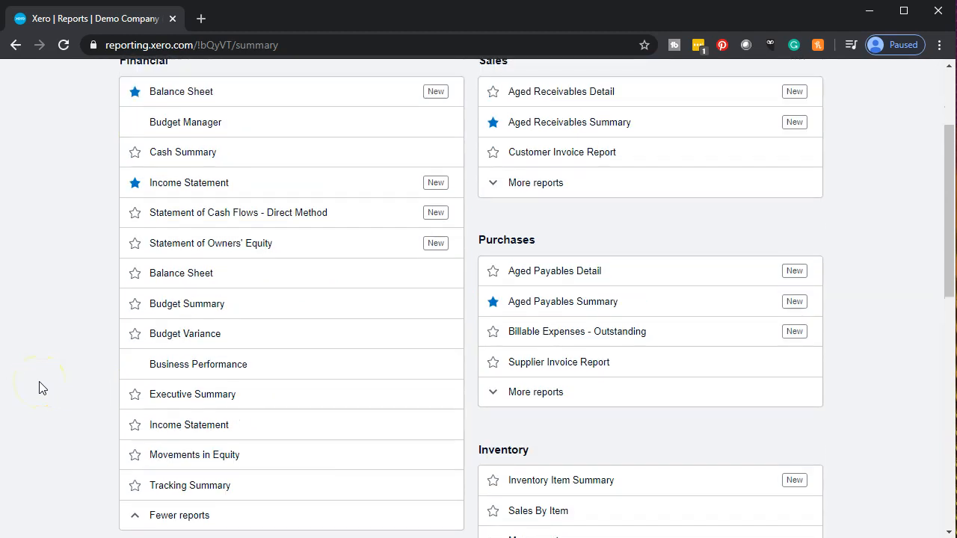
pyautogui.scroll(1, 42, 388)
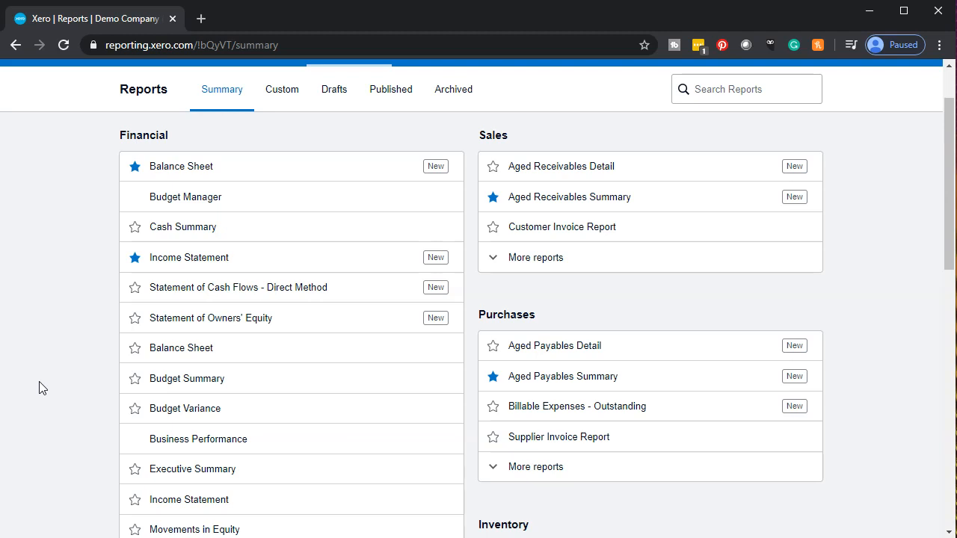
pyautogui.scroll(-1, 39, 382)
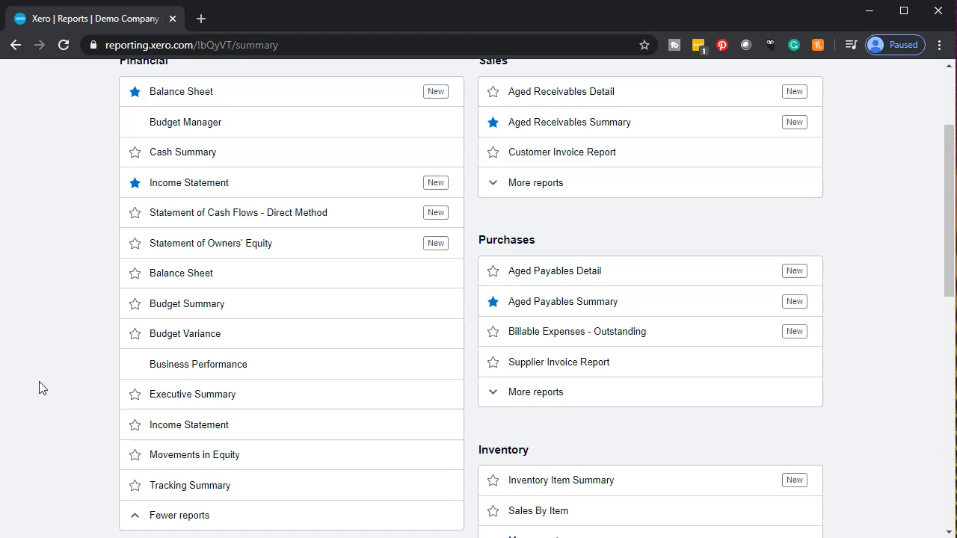
pyautogui.scroll(-1, 42, 389)
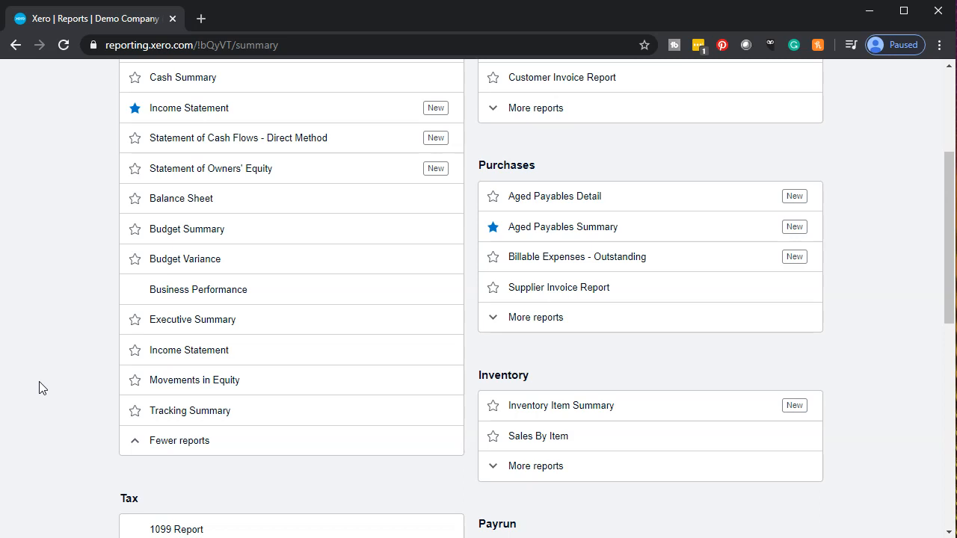
pyautogui.scroll(3, 39, 381)
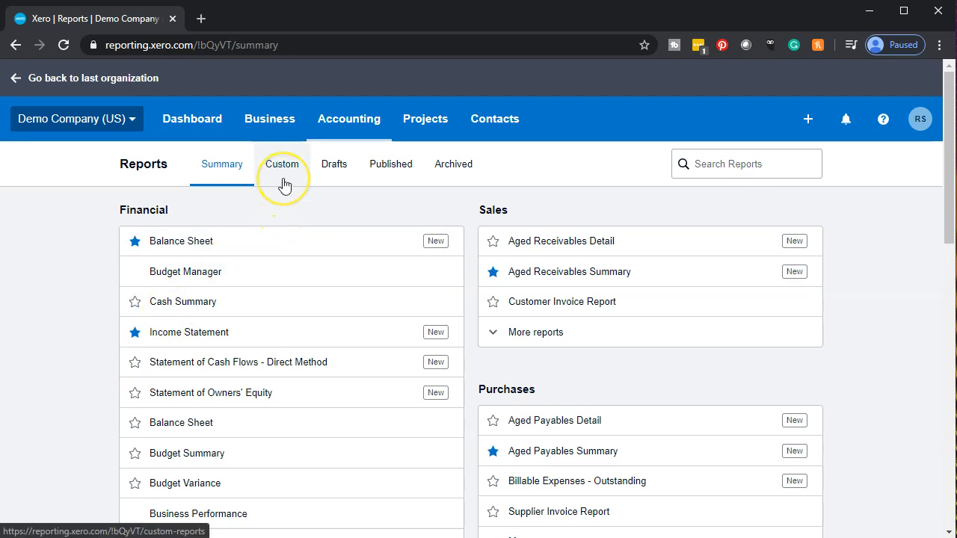
pyautogui.click(331, 142)
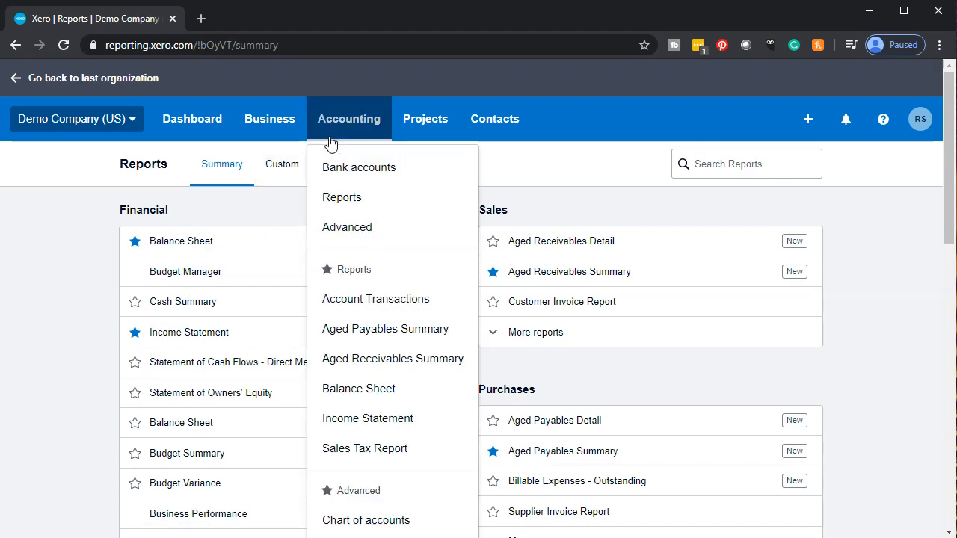
pyautogui.click(366, 390)
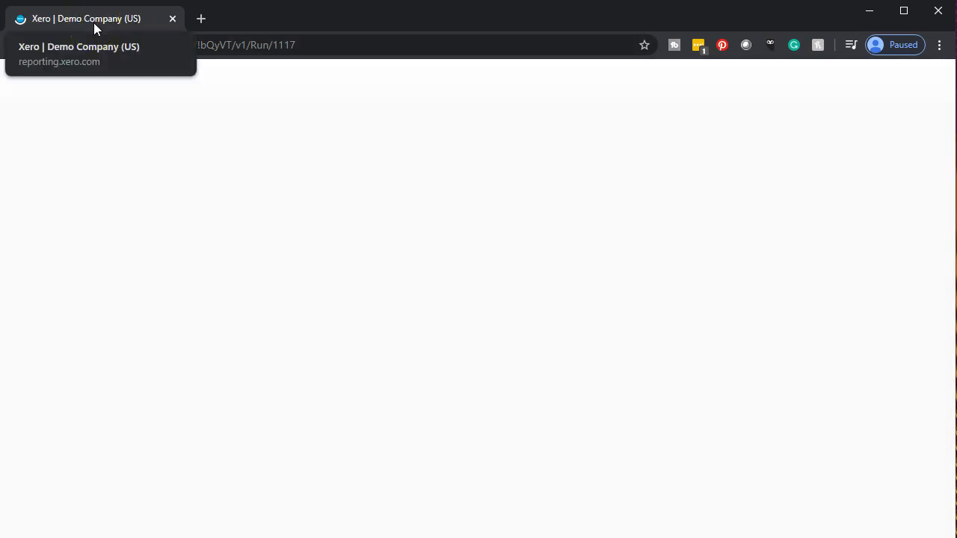
# - Duplicate the Balance Sheet browser tab twice and return to the middle of the three tabs
pyautogui.rightClick(95, 24)
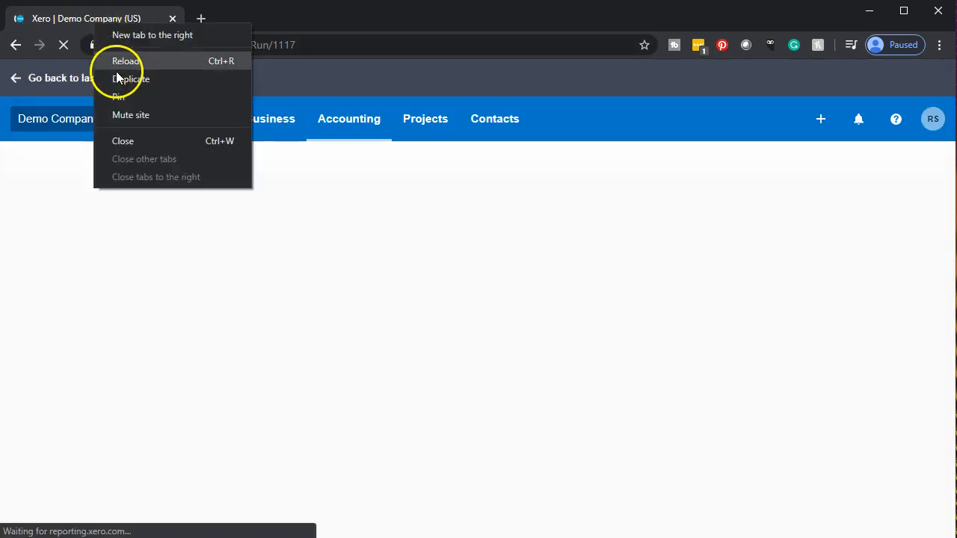
pyautogui.click(118, 80)
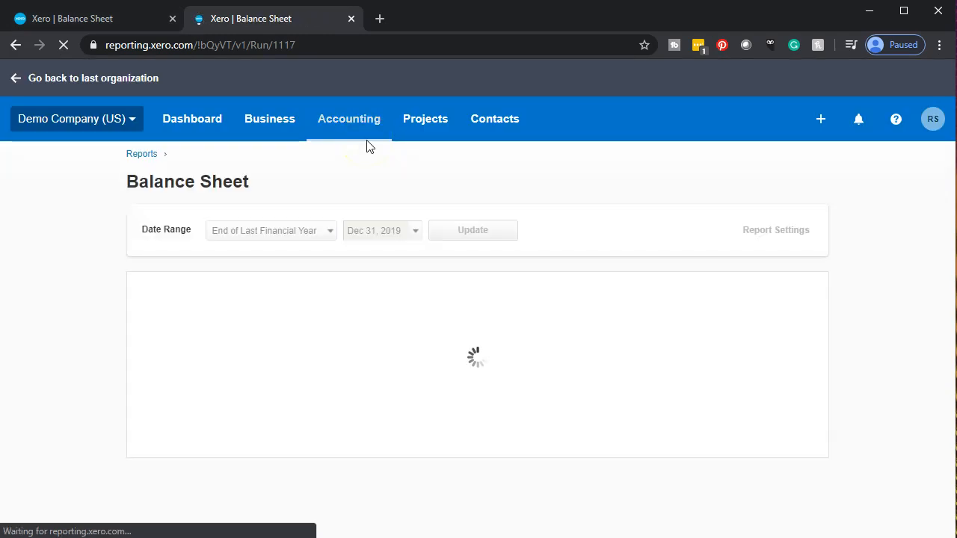
pyautogui.rightClick(296, 25)
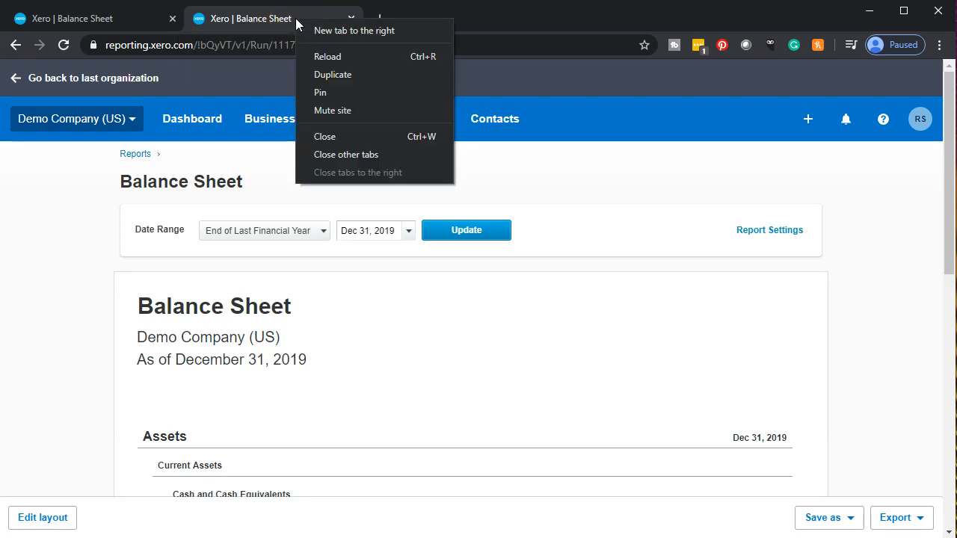
pyautogui.click(329, 75)
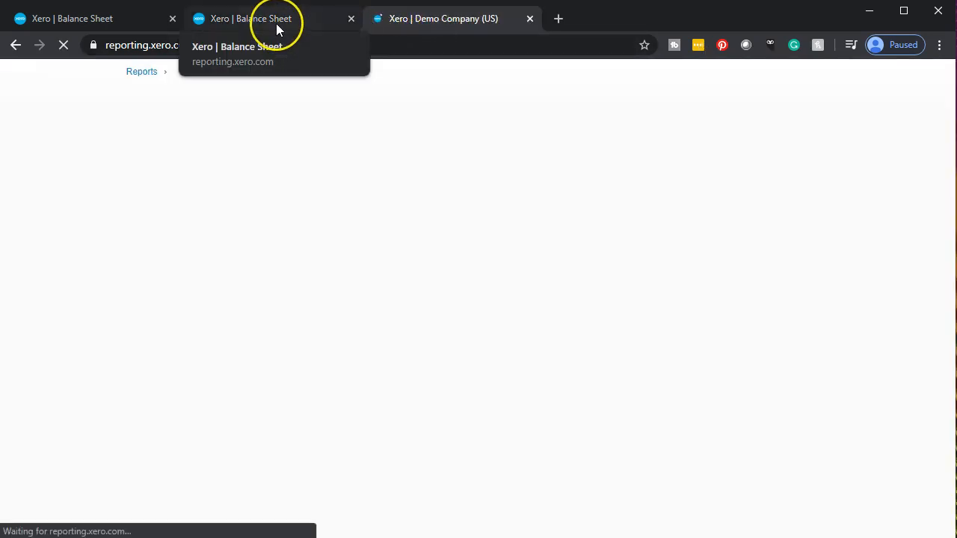
pyautogui.click(276, 23)
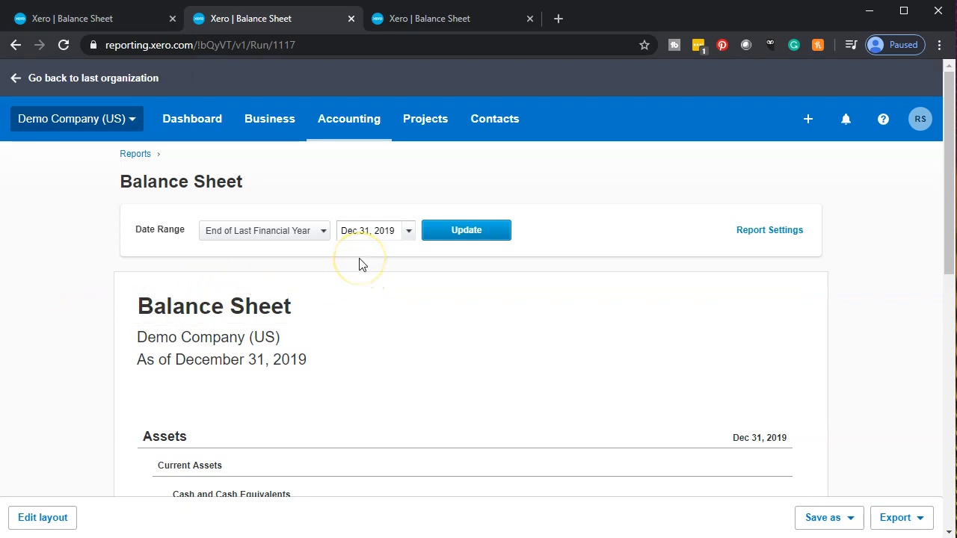
# - Read through the Balance Sheet from Assets down to Total Liabilities and Equity
pyautogui.scroll(-2, 359, 264)
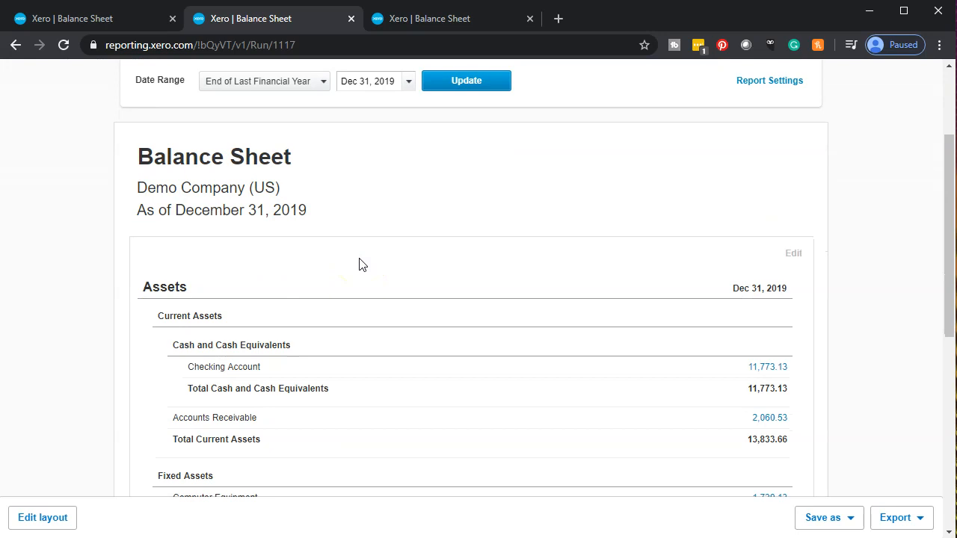
pyautogui.scroll(-1, 359, 265)
pyautogui.scroll(-1, 359, 264)
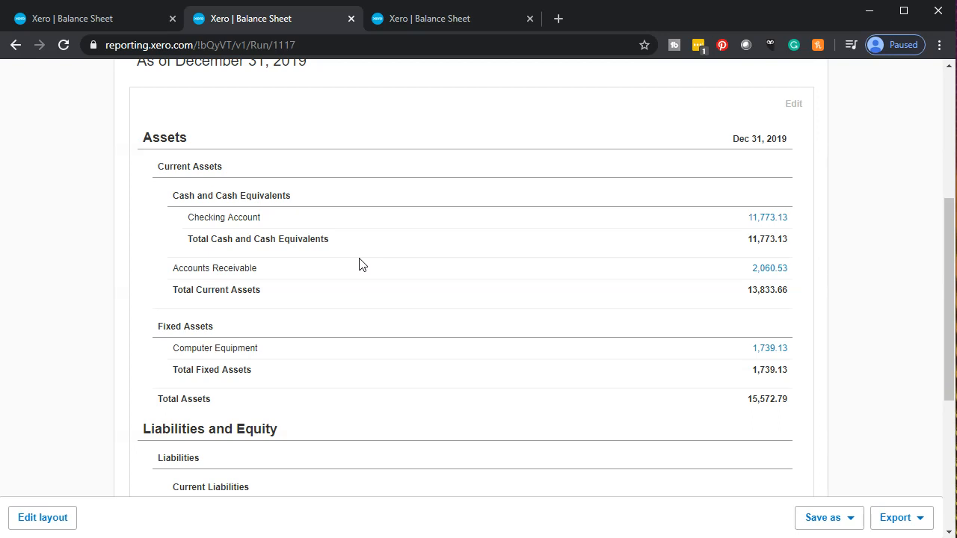
pyautogui.scroll(-4, 359, 265)
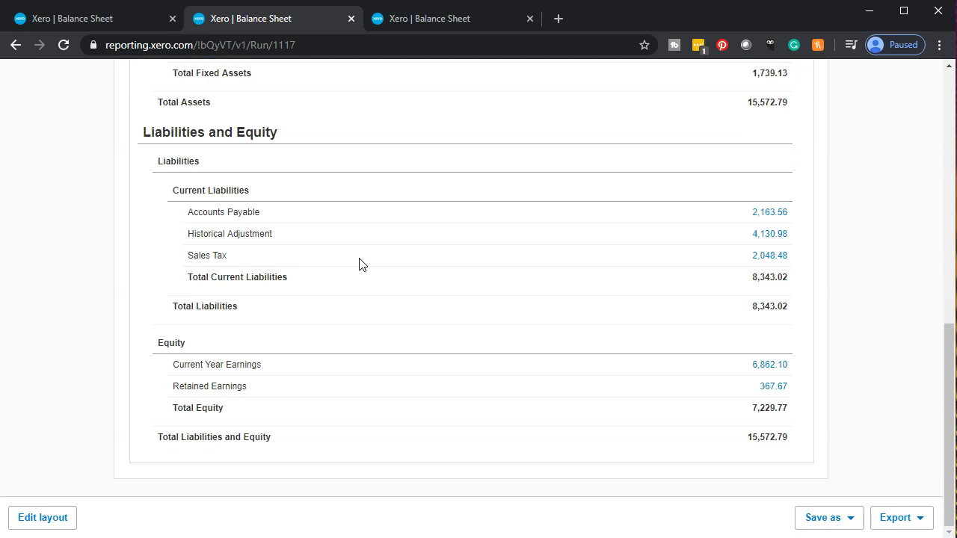
pyautogui.scroll(4, 359, 265)
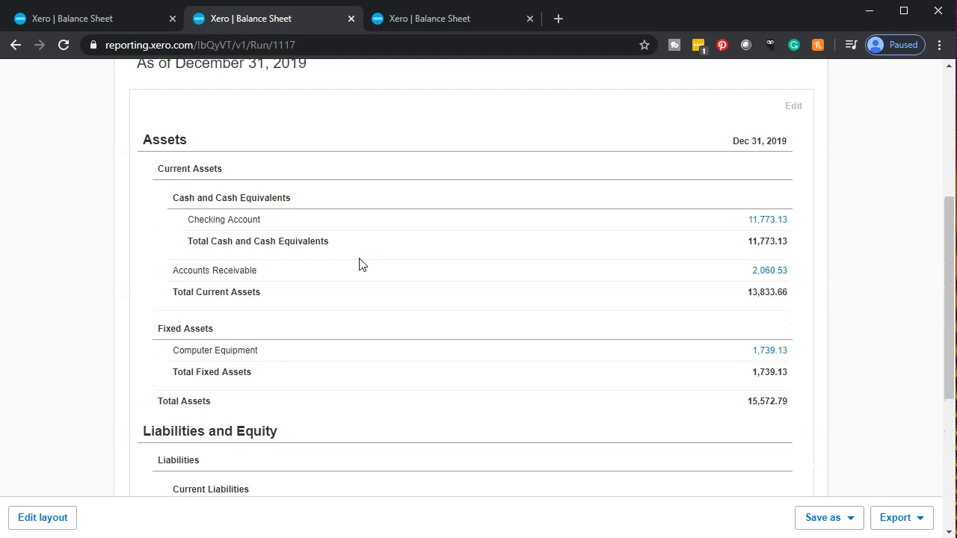
# - Enlarge the page and examine how the Balance Sheet groups current assets, fixed assets, liabilities and equity
pyautogui.hotkey('ctrl', '+')
pyautogui.hotkey('ctrl', '+')
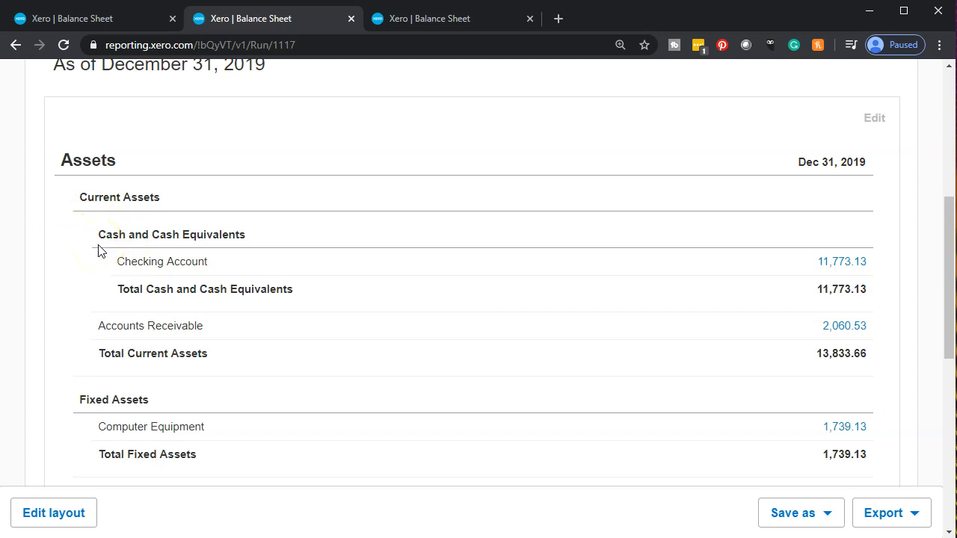
pyautogui.scroll(-1, 98, 250)
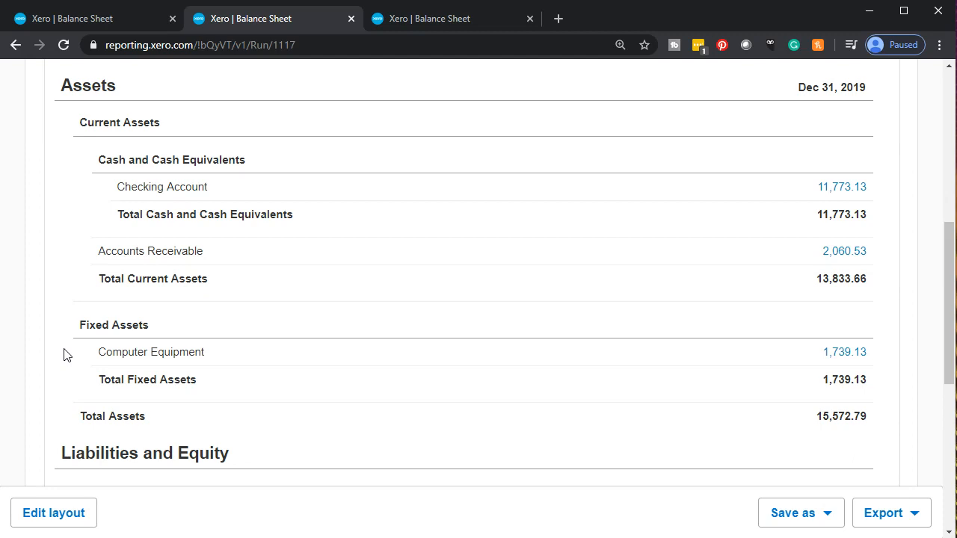
pyautogui.scroll(-3, 64, 354)
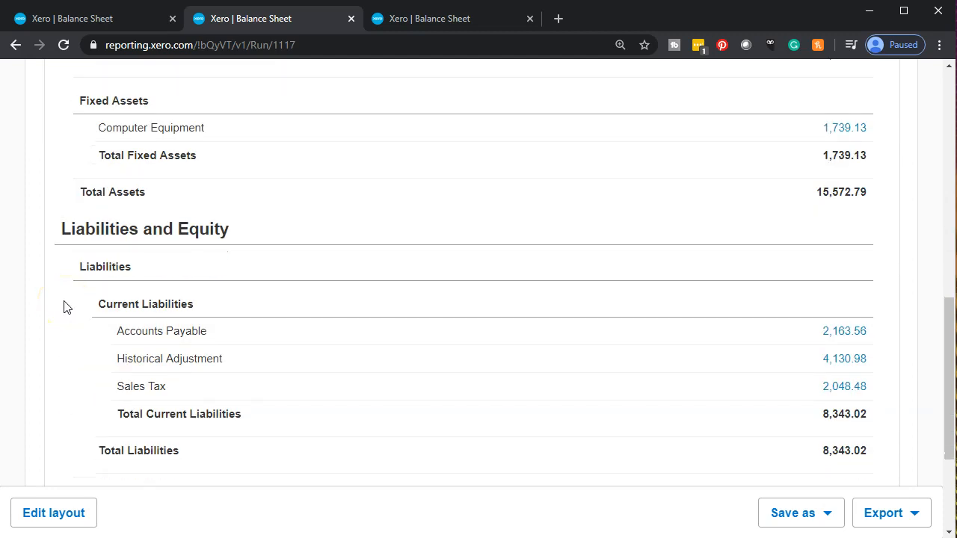
pyautogui.scroll(-1, 64, 307)
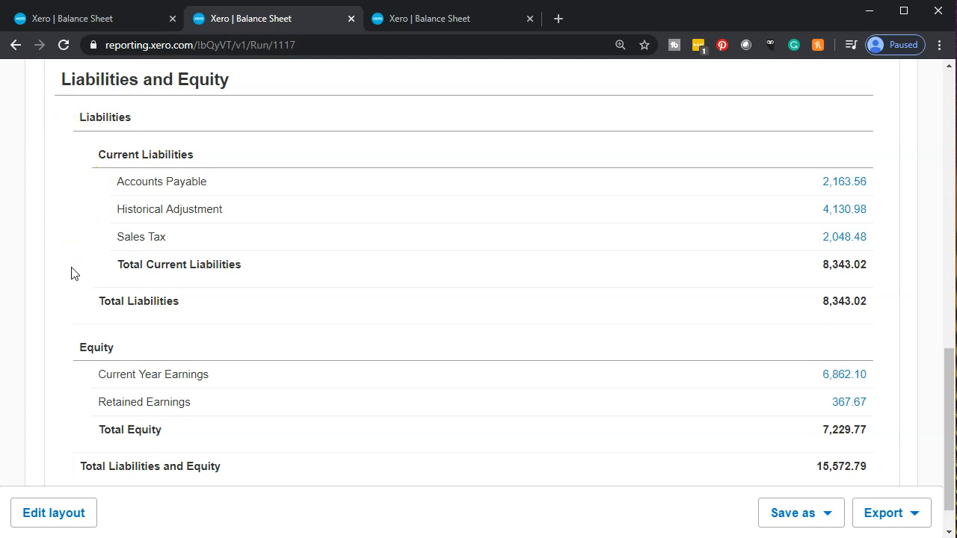
pyautogui.scroll(8, 71, 273)
pyautogui.click(79, 320)
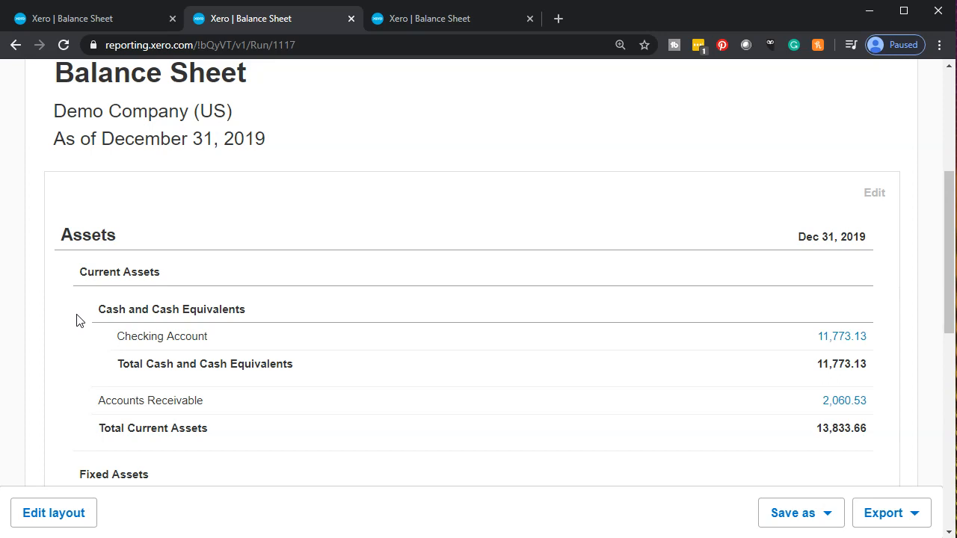
pyautogui.scroll(-1, 78, 320)
pyautogui.scroll(-1, 77, 320)
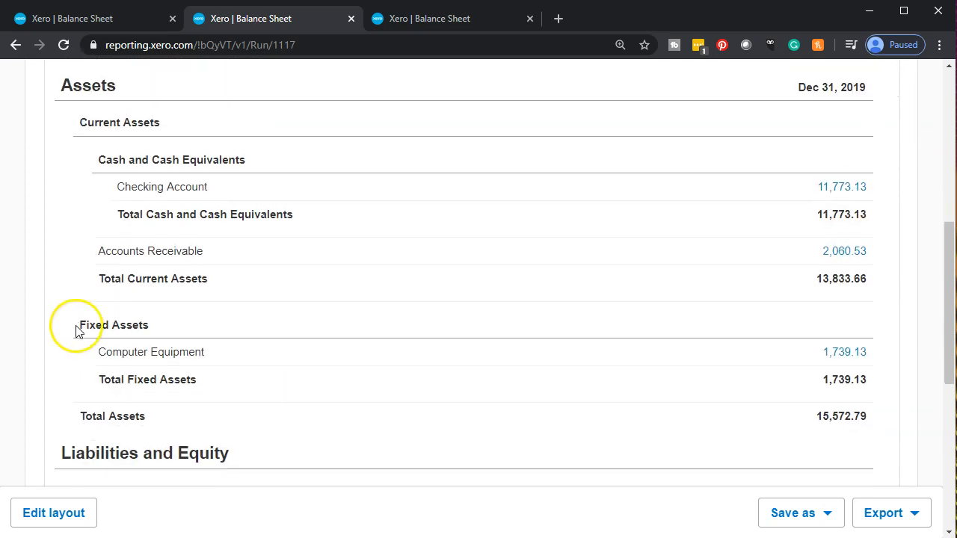
pyautogui.scroll(-2, 77, 322)
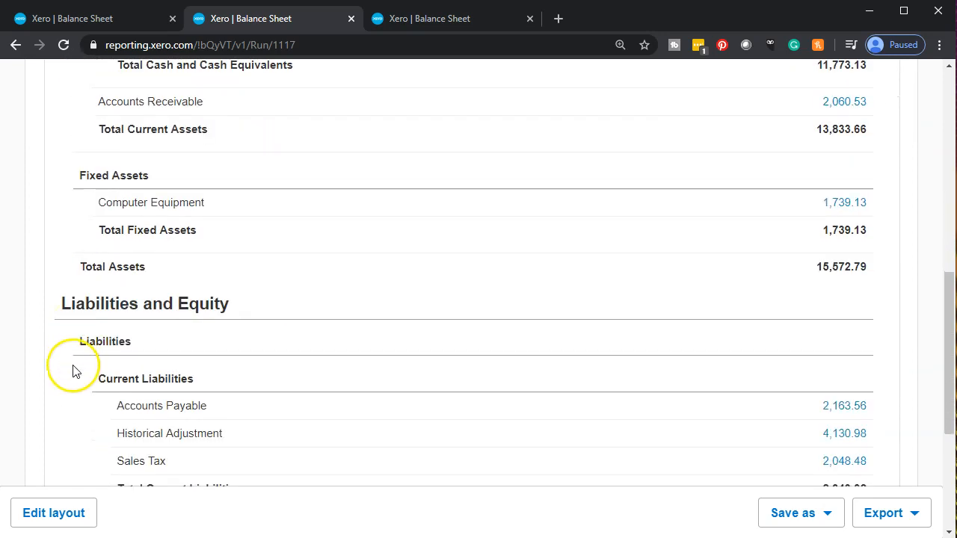
pyautogui.scroll(-1, 72, 358)
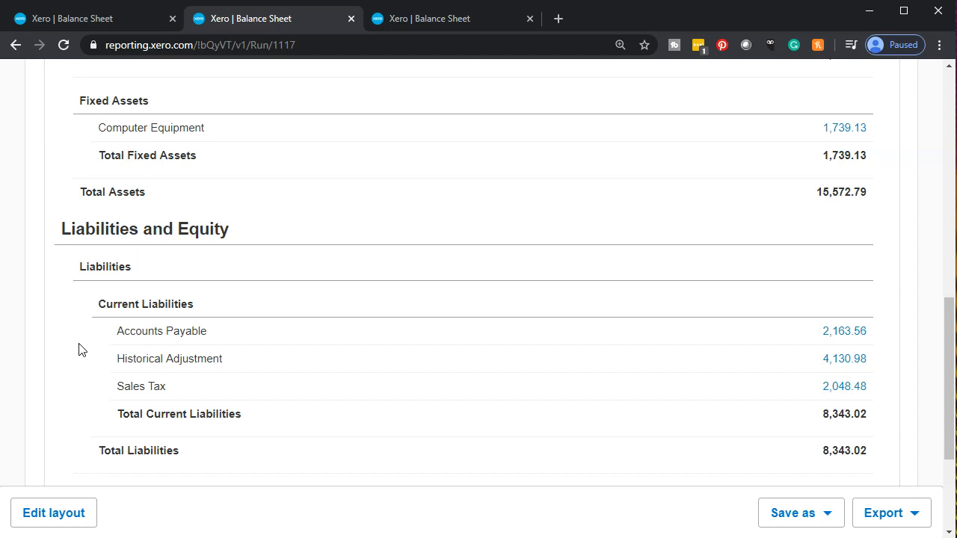
pyautogui.scroll(4, 81, 349)
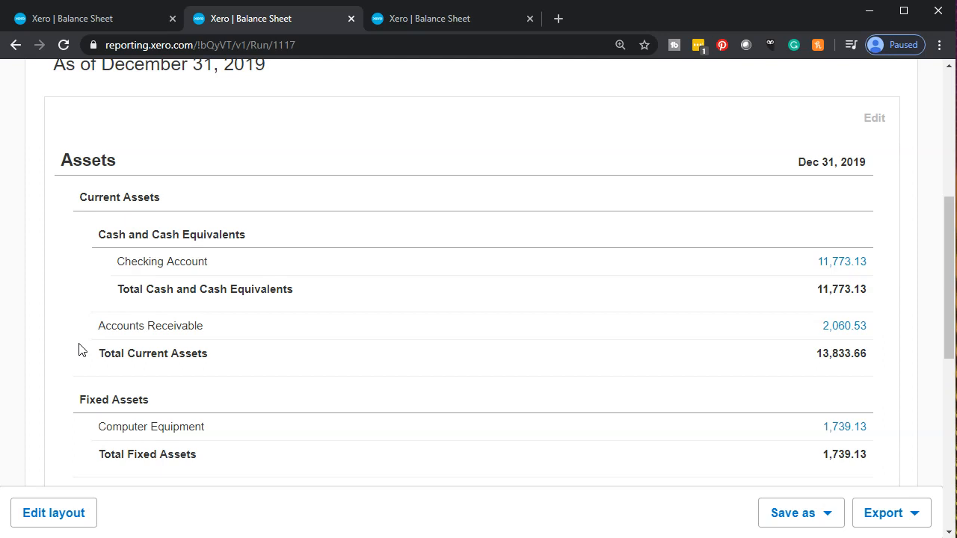
pyautogui.scroll(1, 83, 350)
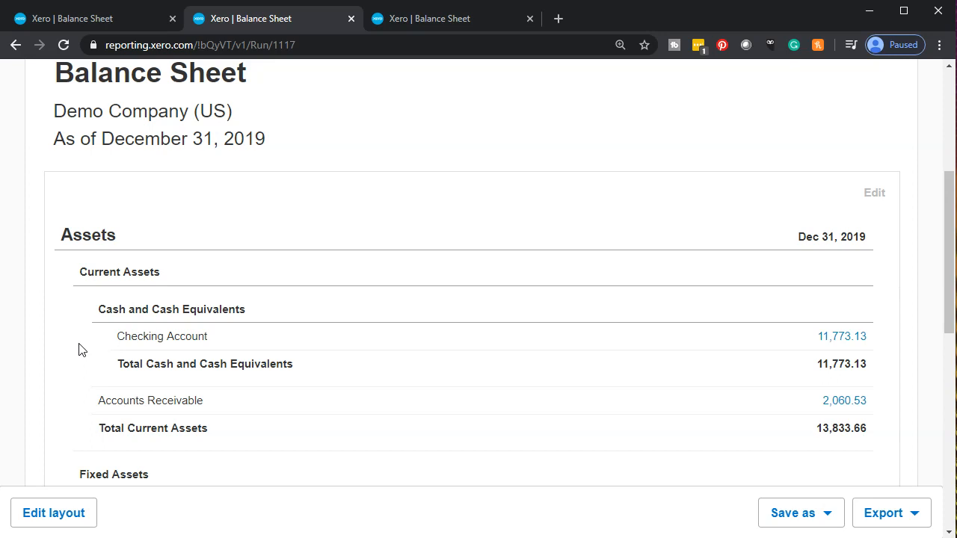
pyautogui.scroll(-5, 81, 350)
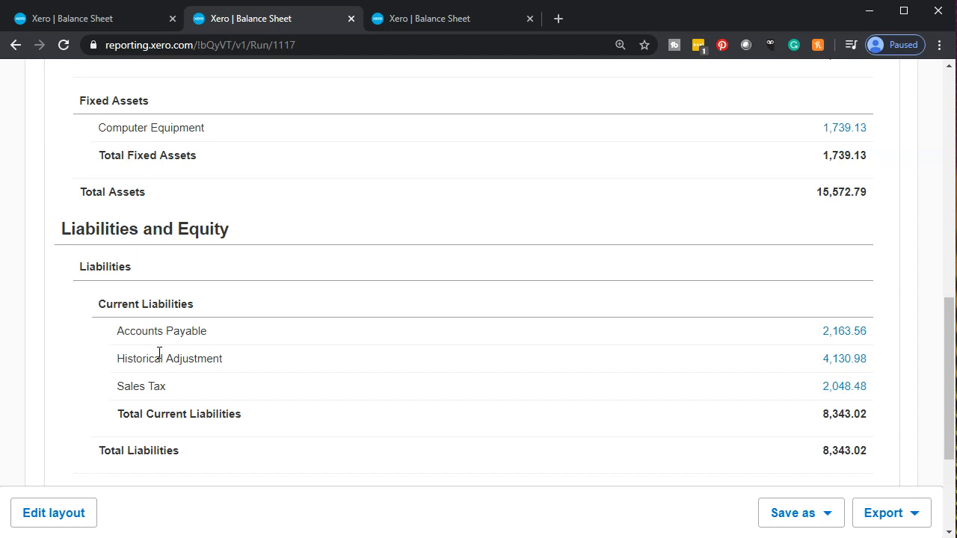
pyautogui.scroll(5, 159, 352)
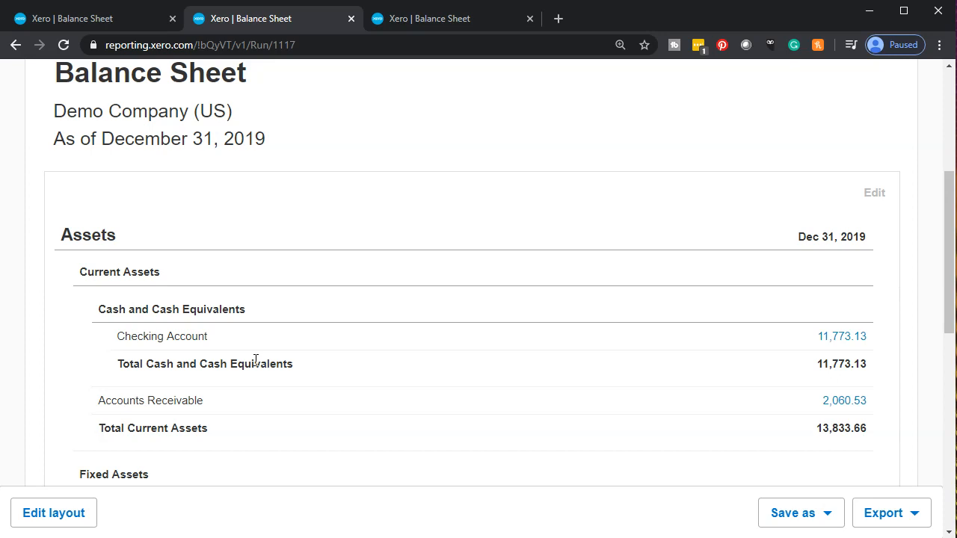
# - Open the Balance Sheet for layout editing and collapse the Current Assets and Fixed Assets groups
pyautogui.click(69, 520)
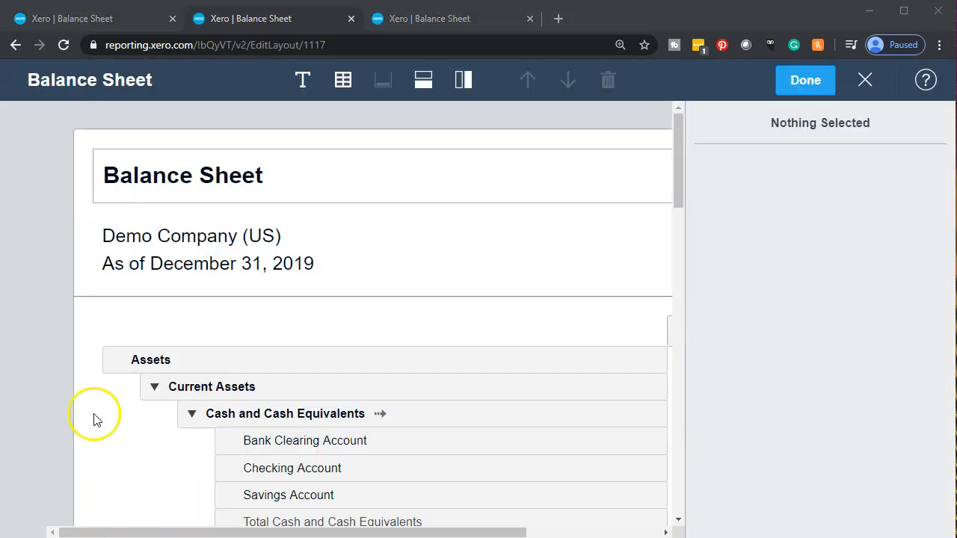
pyautogui.scroll(-2, 93, 420)
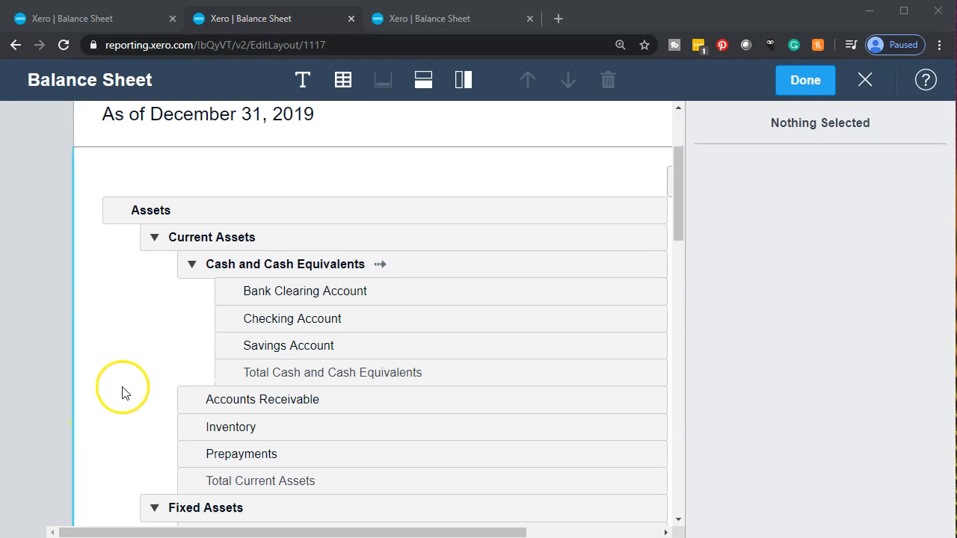
pyautogui.click(155, 240)
pyautogui.click(155, 266)
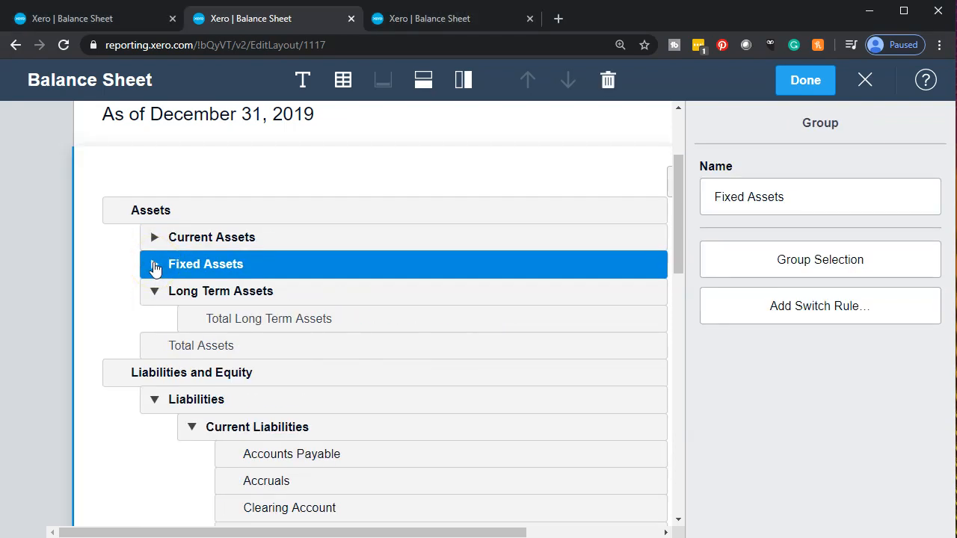
# - Collapse the Long Term Assets, Current Liabilities, Long Term Liabilities and Equity groups in the layout
pyautogui.click(154, 291)
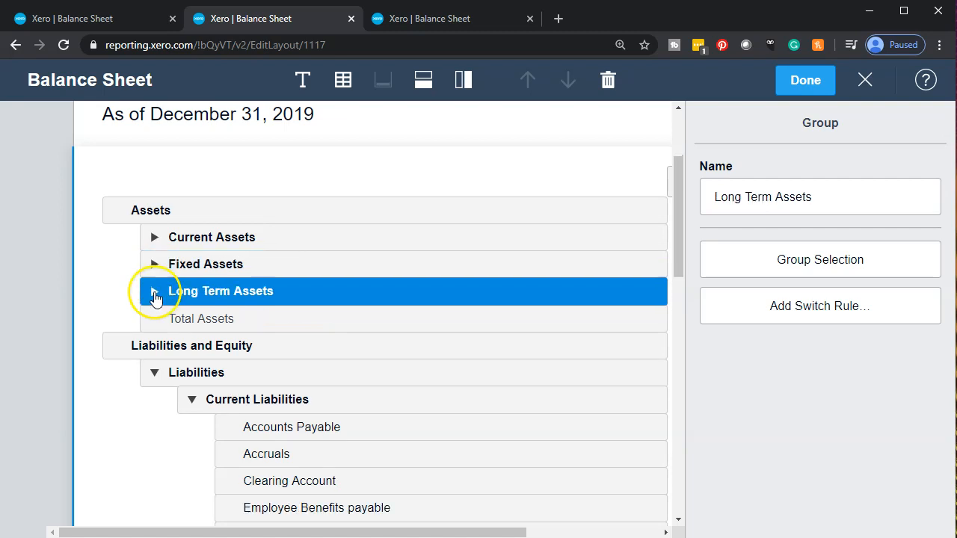
pyautogui.scroll(-1, 156, 422)
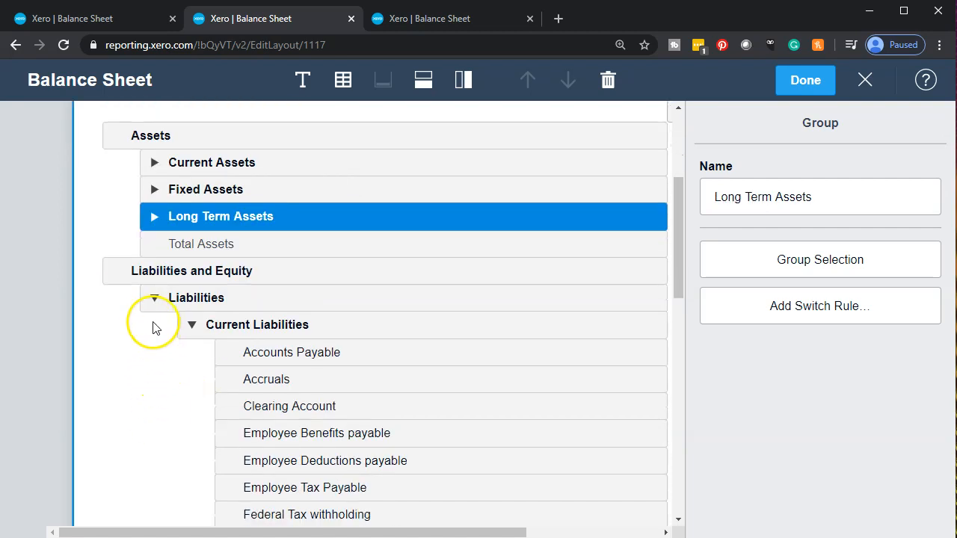
pyautogui.click(191, 325)
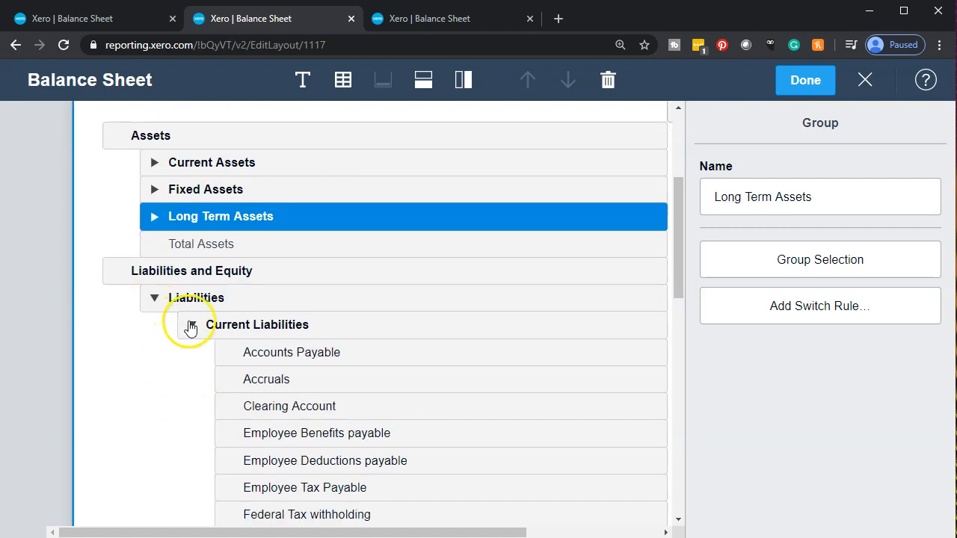
pyautogui.scroll(-1, 192, 329)
pyautogui.scroll(-1, 192, 329)
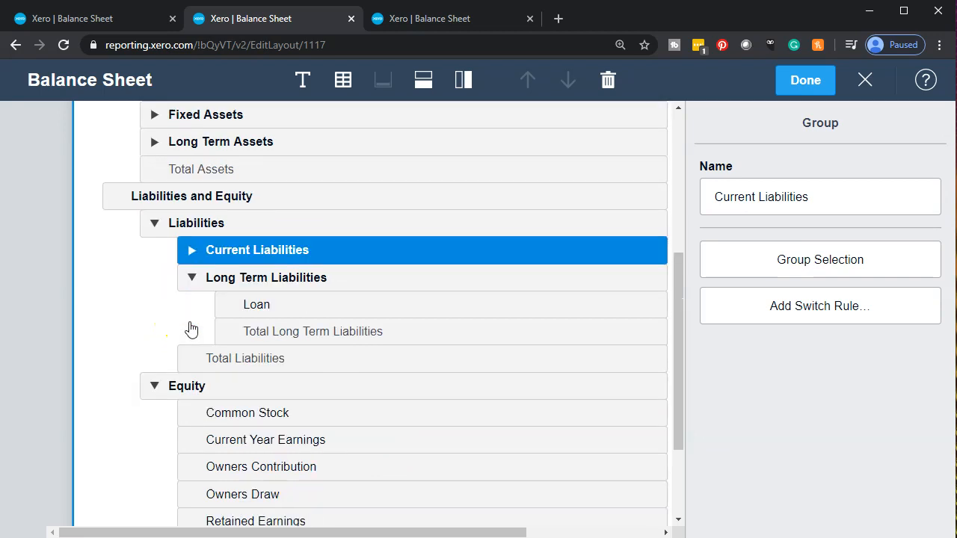
pyautogui.click(192, 281)
pyautogui.scroll(-1, 145, 367)
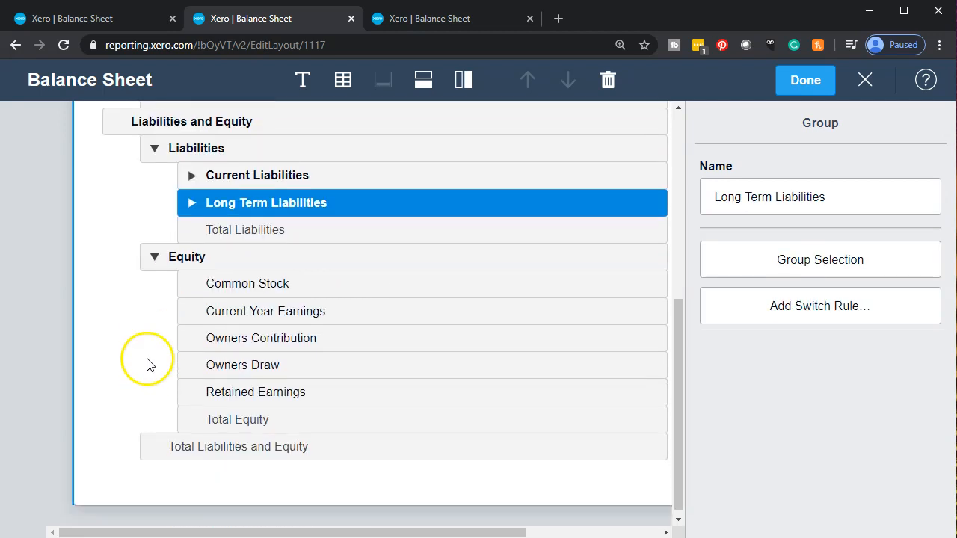
pyautogui.click(155, 258)
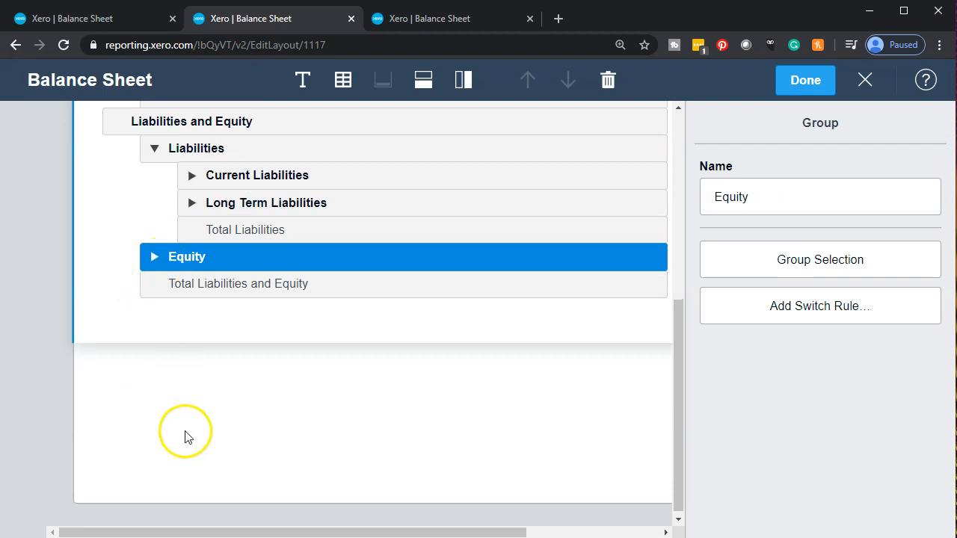
# - Apply the collapsed layout and review the condensed Balance Sheet down to Total Liabilities and Equity
pyautogui.scroll(2, 184, 437)
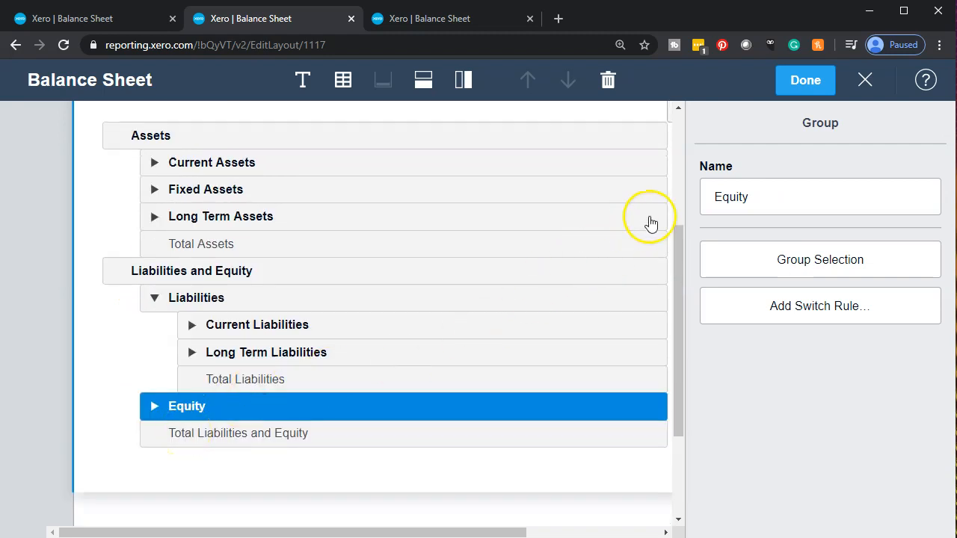
pyautogui.click(797, 93)
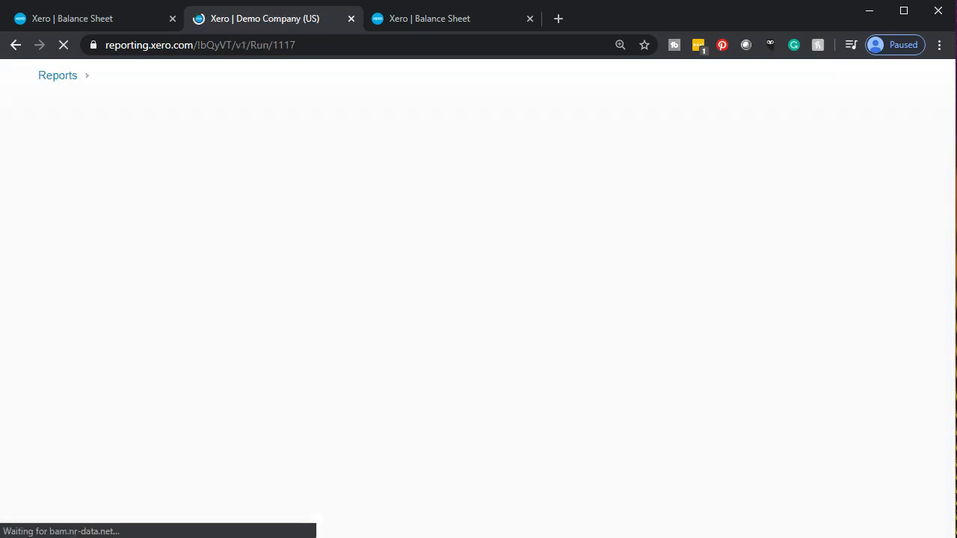
pyautogui.scroll(-5, 95, 415)
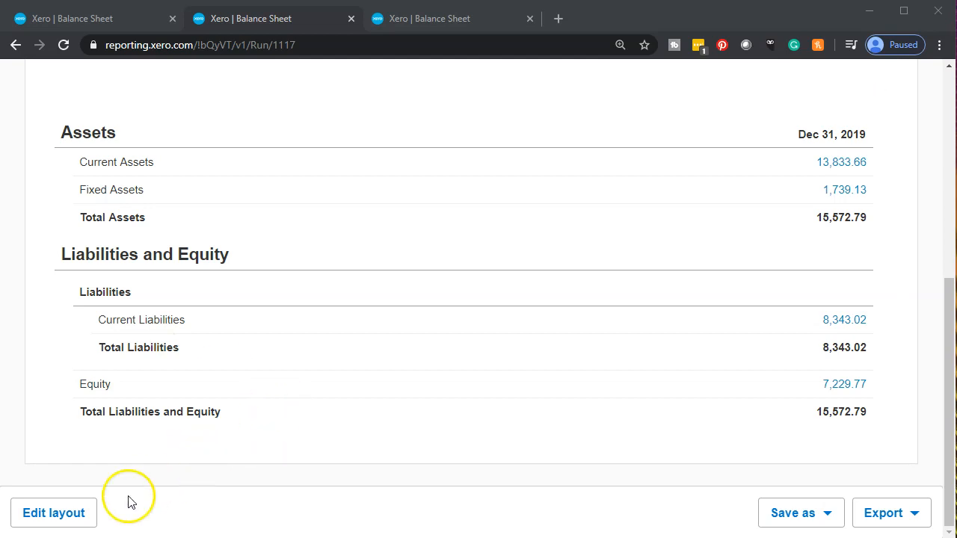
# - Reopen the report layout for editing and expand the Current Assets, Fixed Assets, Long Term Assets and Equity groups
pyautogui.click(88, 513)
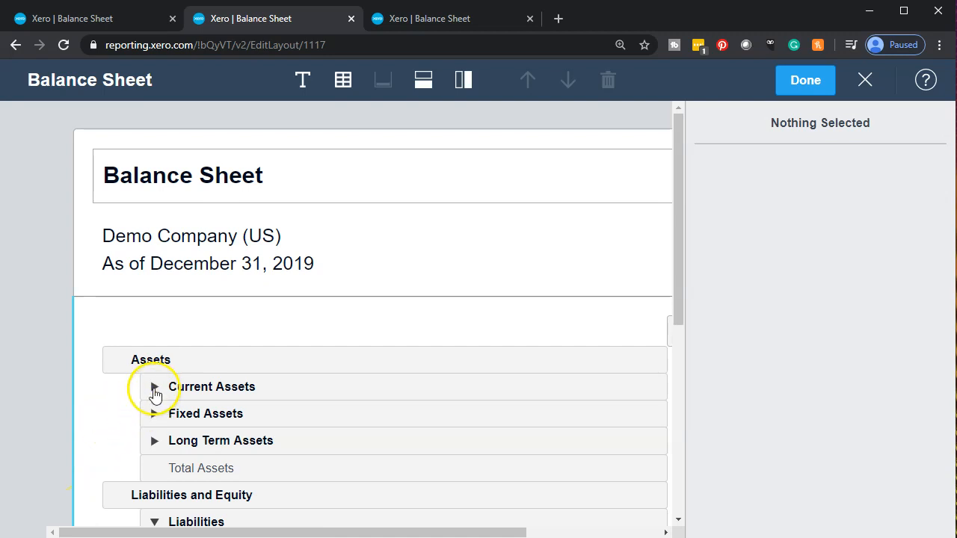
pyautogui.click(154, 392)
pyautogui.scroll(-5, 149, 391)
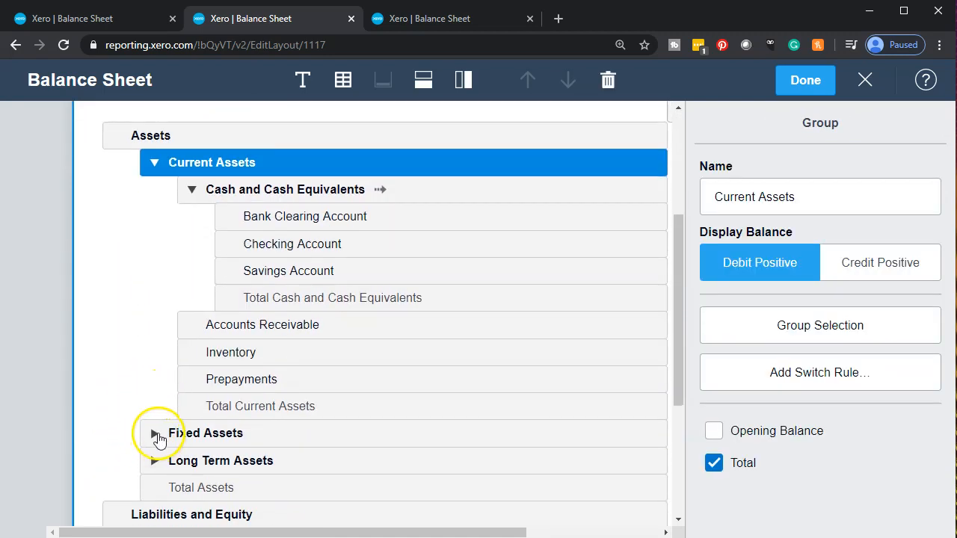
pyautogui.click(153, 435)
pyautogui.scroll(-3, 149, 411)
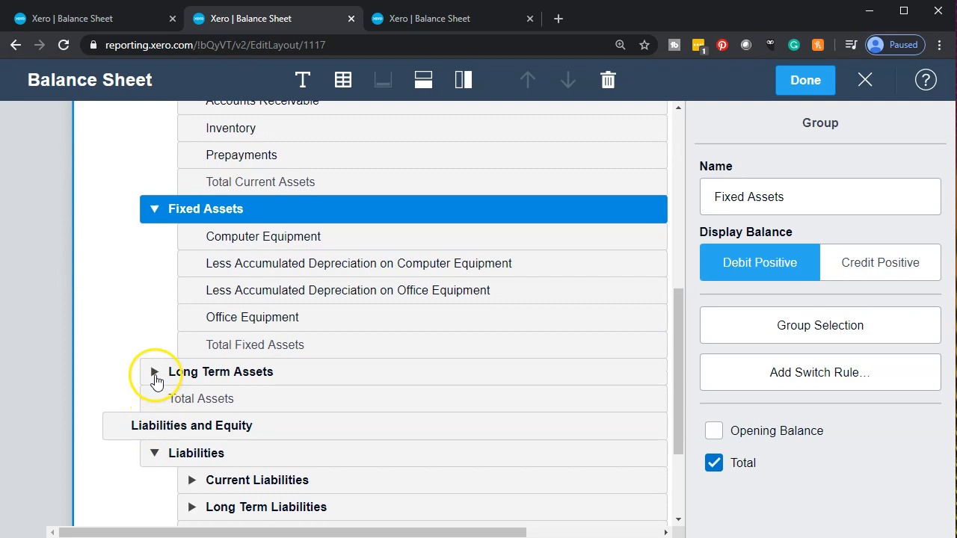
pyautogui.click(155, 383)
pyautogui.scroll(-3, 157, 388)
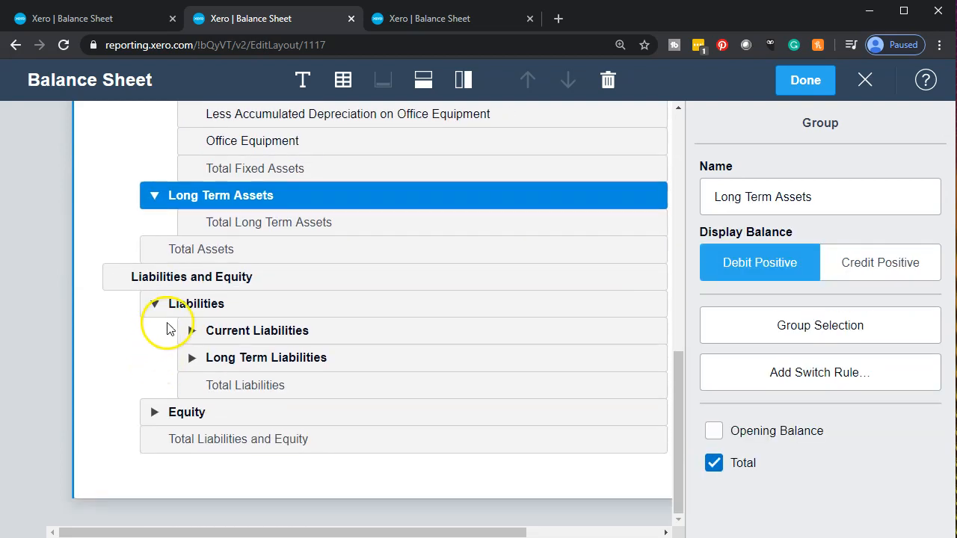
pyautogui.click(154, 419)
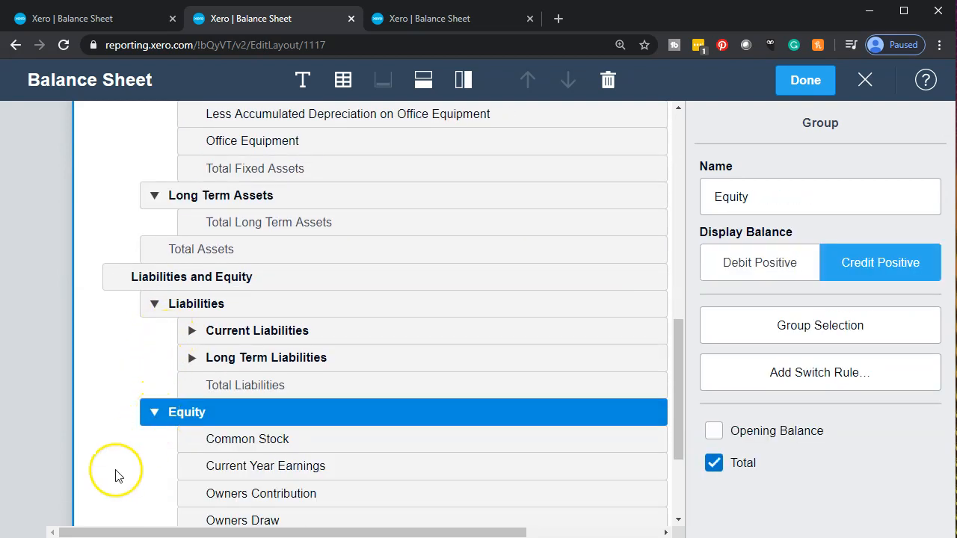
# - Delete the Current Assets group so its accounts sit directly under Assets
pyautogui.scroll(8, 118, 474)
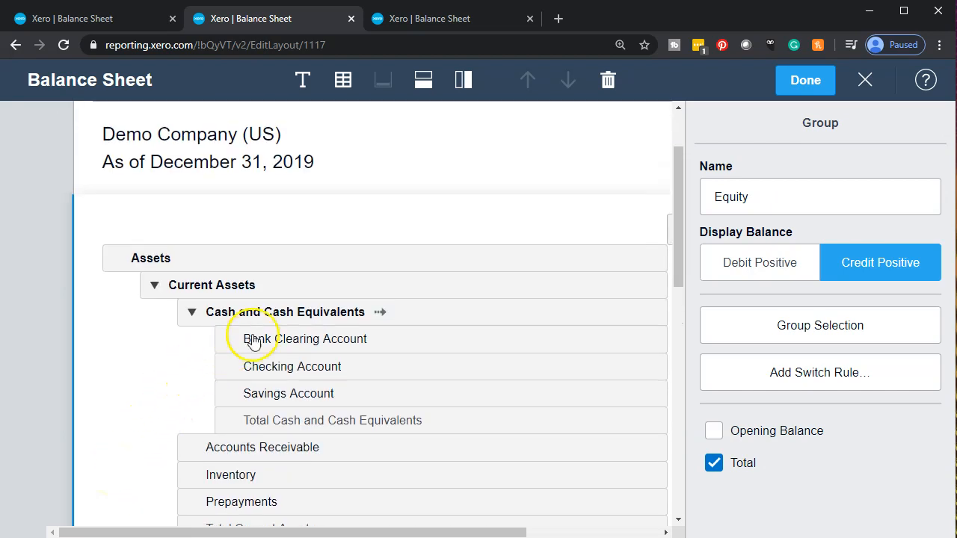
pyautogui.click(272, 285)
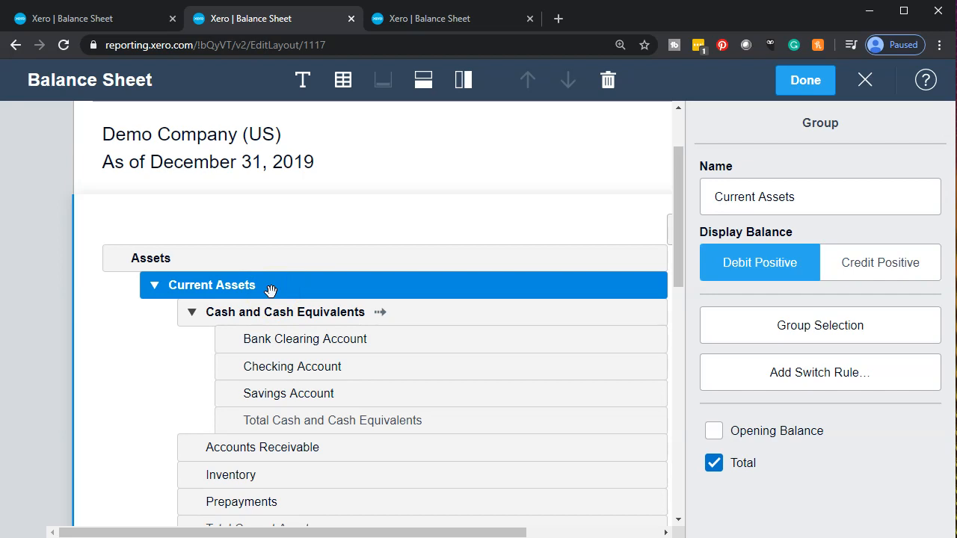
pyautogui.click(608, 81)
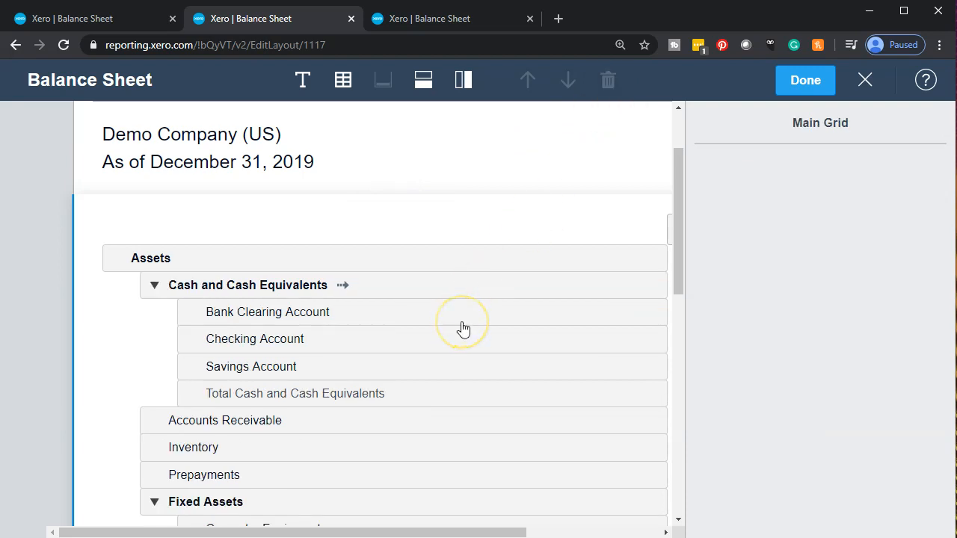
# - Collapse the Cash and Cash Equivalents group under Assets
pyautogui.scroll(-1, 462, 329)
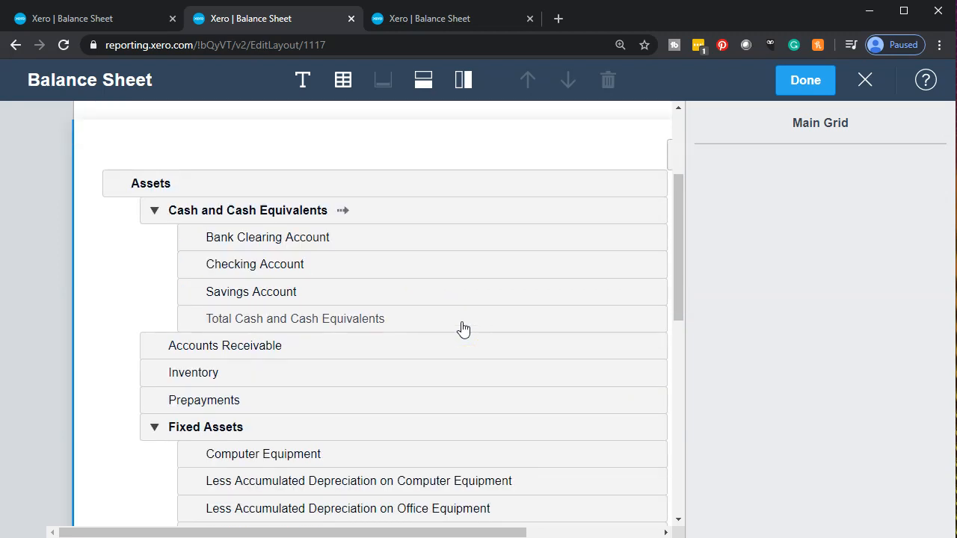
pyautogui.click(239, 216)
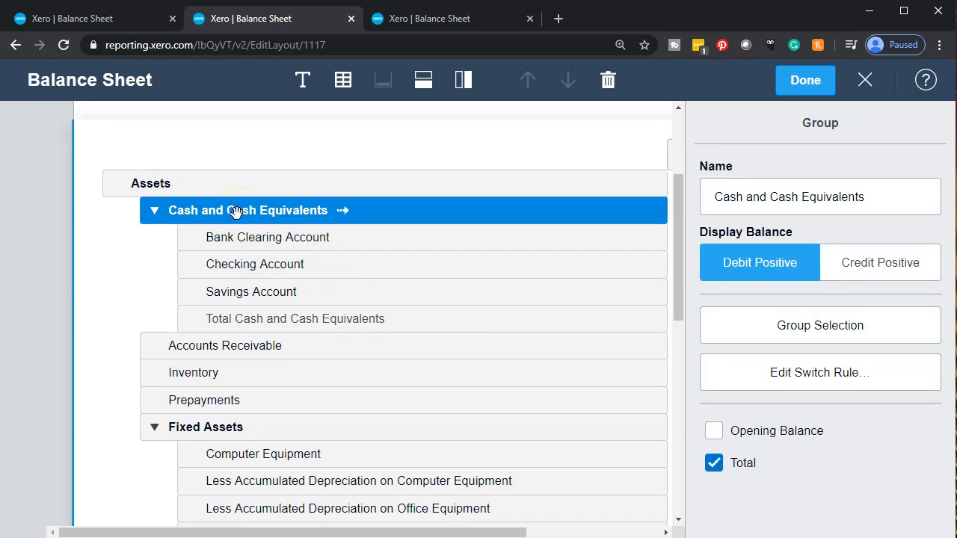
pyautogui.click(154, 213)
pyautogui.click(226, 220)
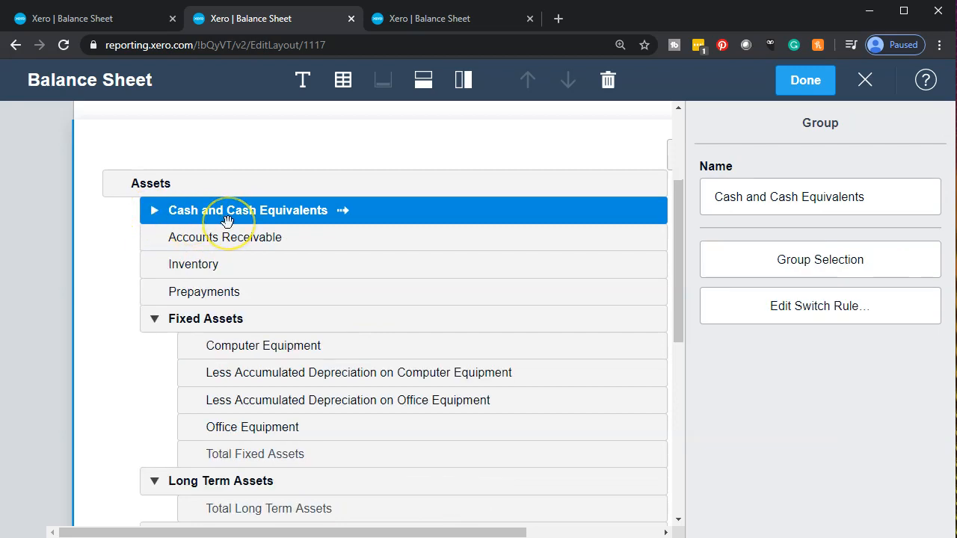
# - Delete the Fixed Assets and Long Term Assets groups from the Assets section
pyautogui.scroll(-1, 228, 224)
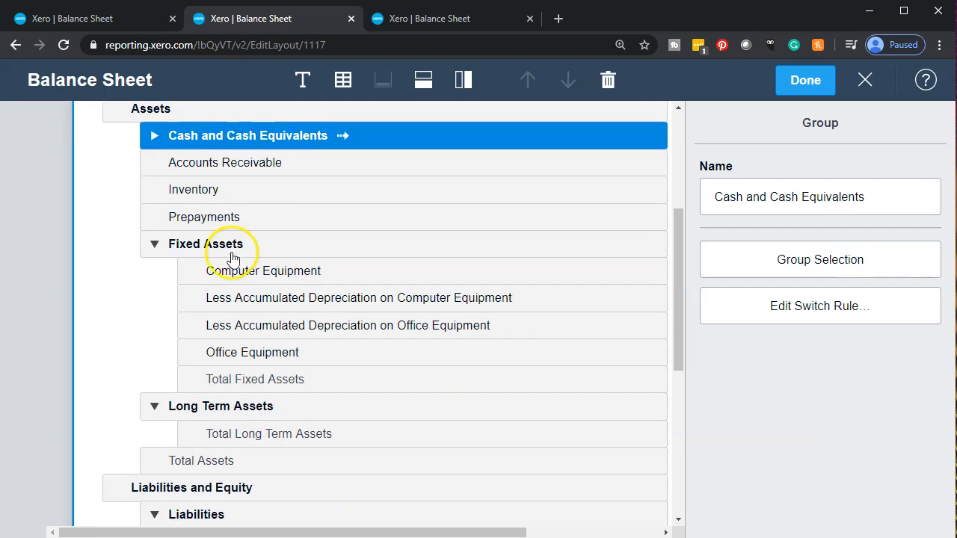
pyautogui.click(220, 252)
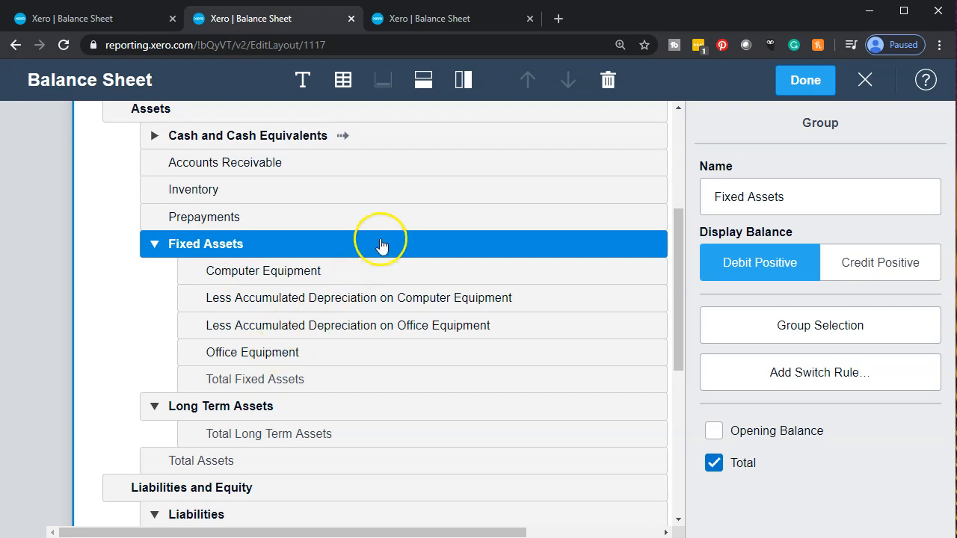
pyautogui.click(609, 82)
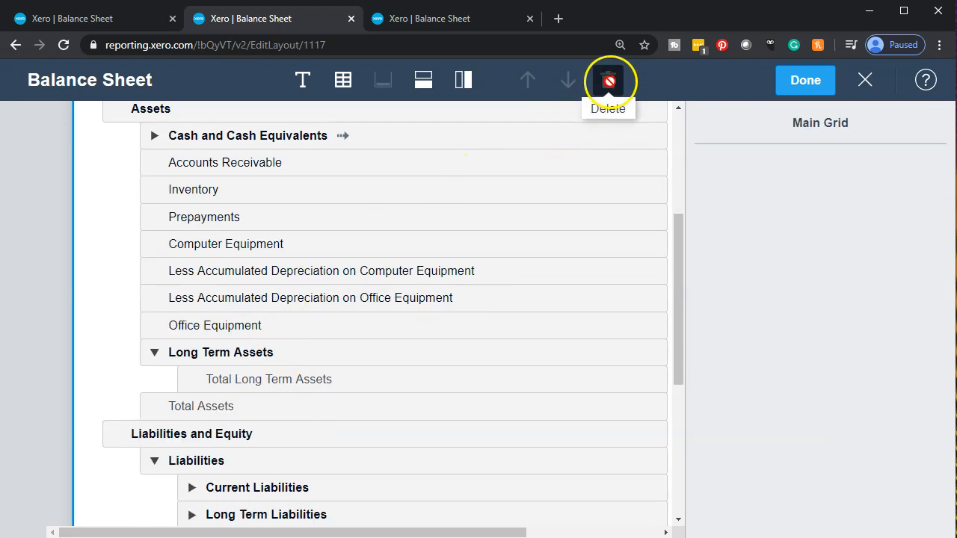
pyautogui.scroll(-1, 323, 336)
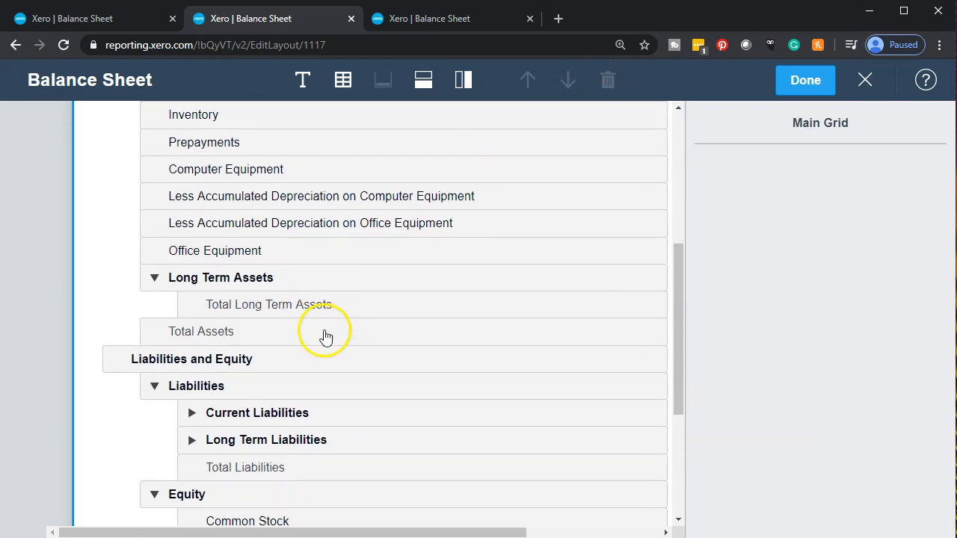
pyautogui.click(209, 285)
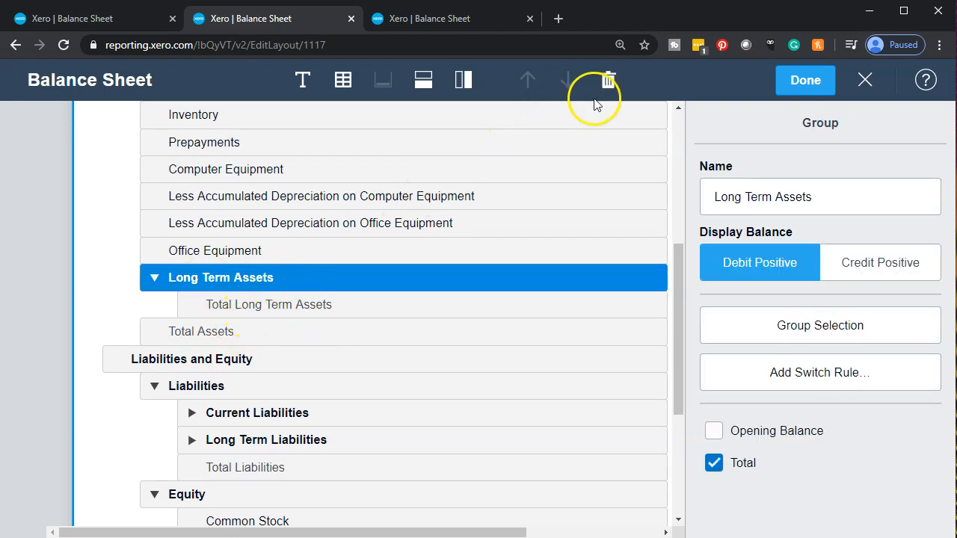
pyautogui.click(610, 81)
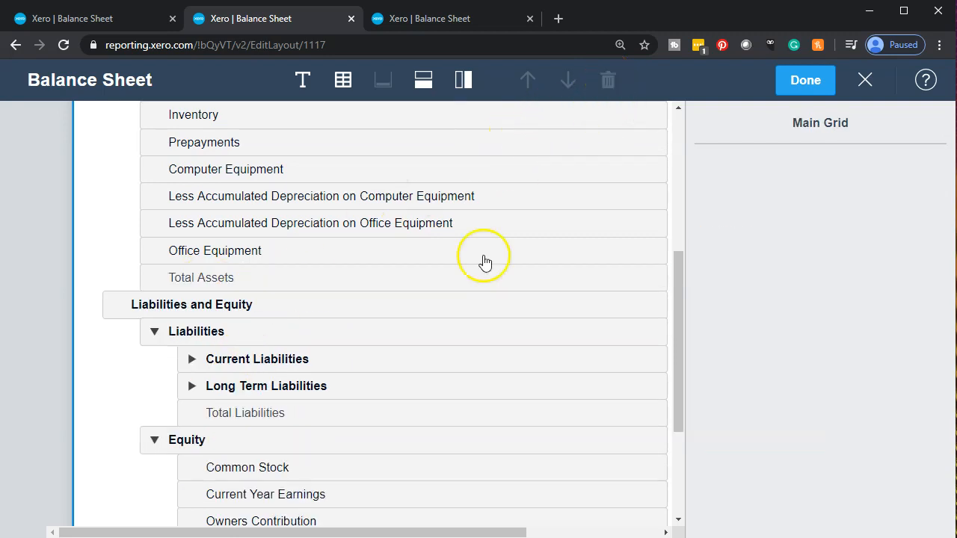
# - Expand the Current Liabilities and Long Term Liabilities groups under Liabilities
pyautogui.scroll(-1, 419, 311)
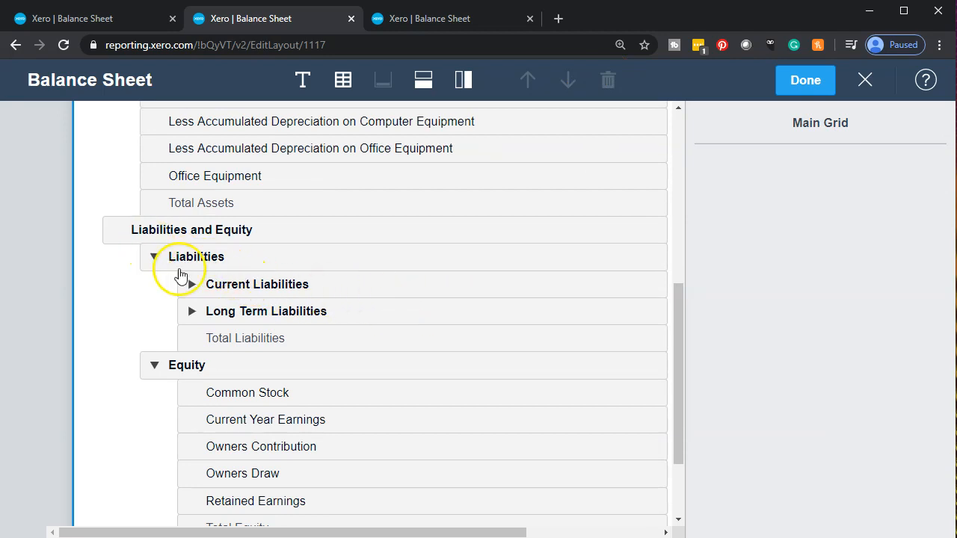
pyautogui.click(192, 285)
pyautogui.scroll(-6, 195, 351)
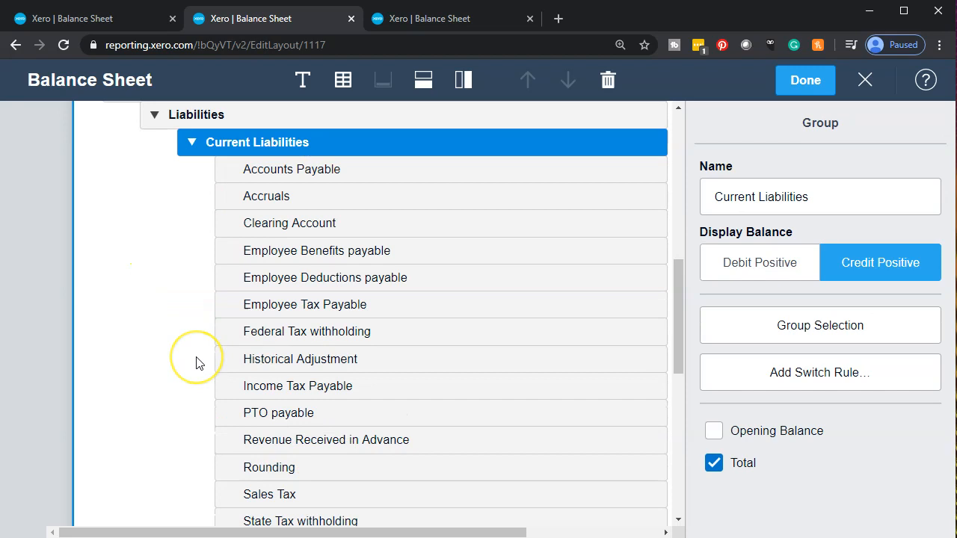
pyautogui.click(192, 256)
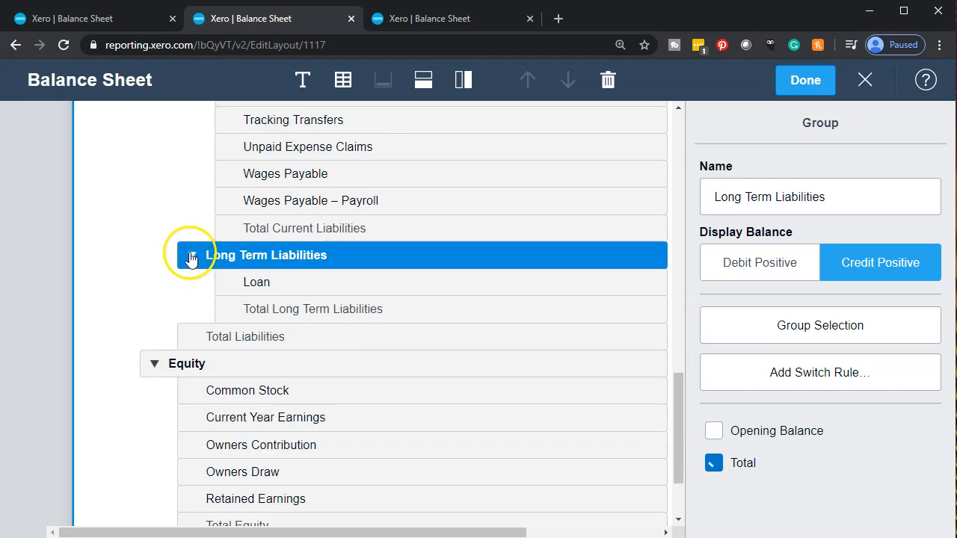
# - Delete the Current Liabilities group, accepting the removal of the Cash and Cash Equivalents switch rule
pyautogui.scroll(6, 193, 284)
pyautogui.click(257, 286)
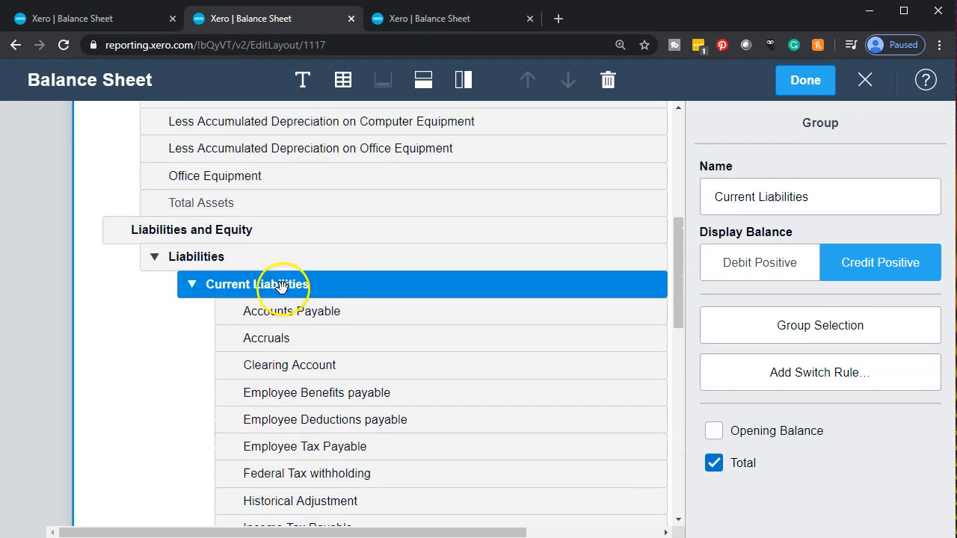
pyautogui.click(608, 81)
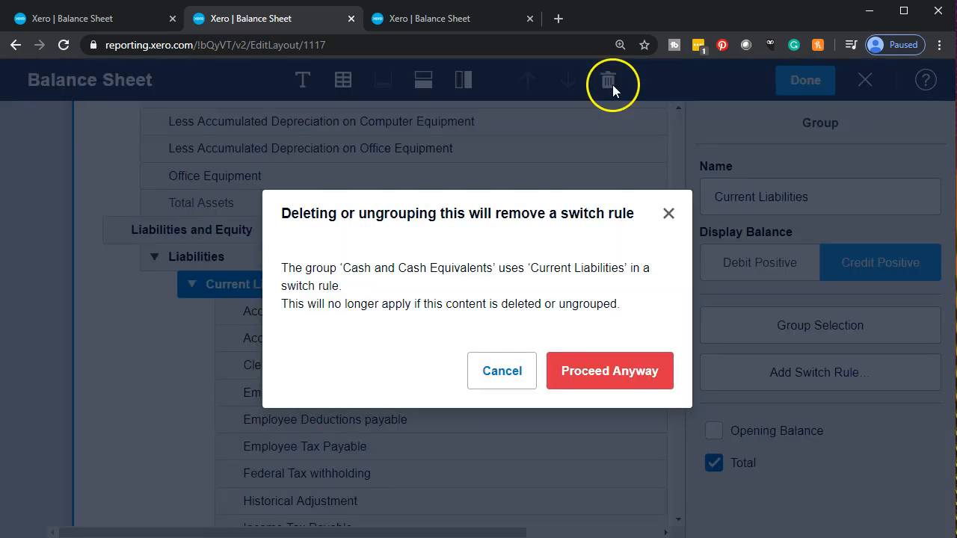
pyautogui.click(575, 381)
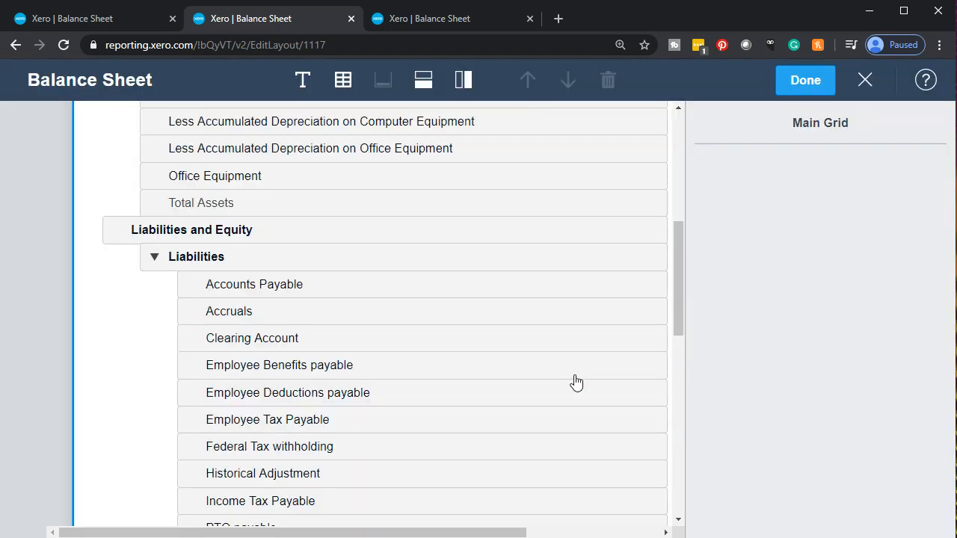
# - Delete the Long Term Liabilities group from the Liabilities section
pyautogui.scroll(-4, 229, 314)
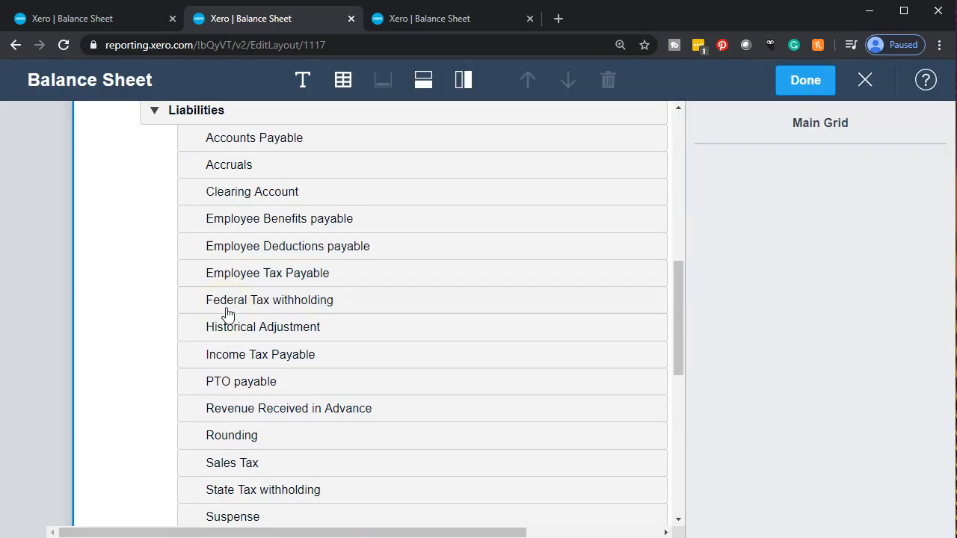
pyautogui.scroll(-3, 229, 314)
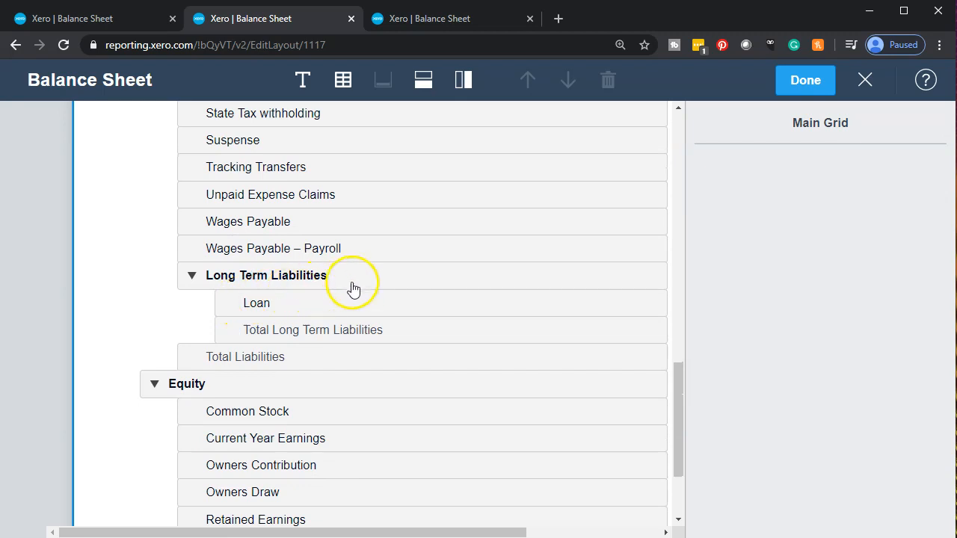
pyautogui.click(357, 276)
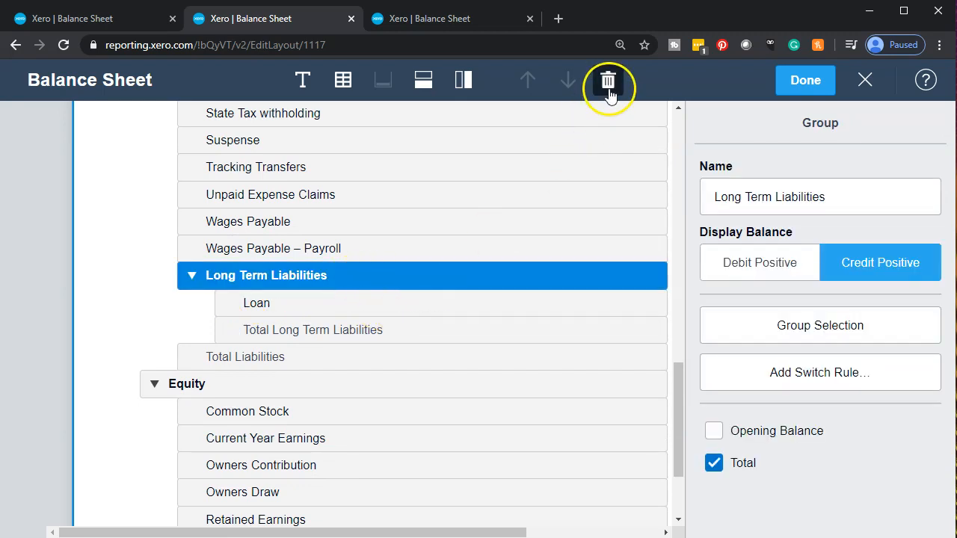
pyautogui.click(607, 82)
# - Check the ungrouped liability and asset rows, then finish editing the layout to return to the Balance Sheet report
pyautogui.scroll(2, 352, 400)
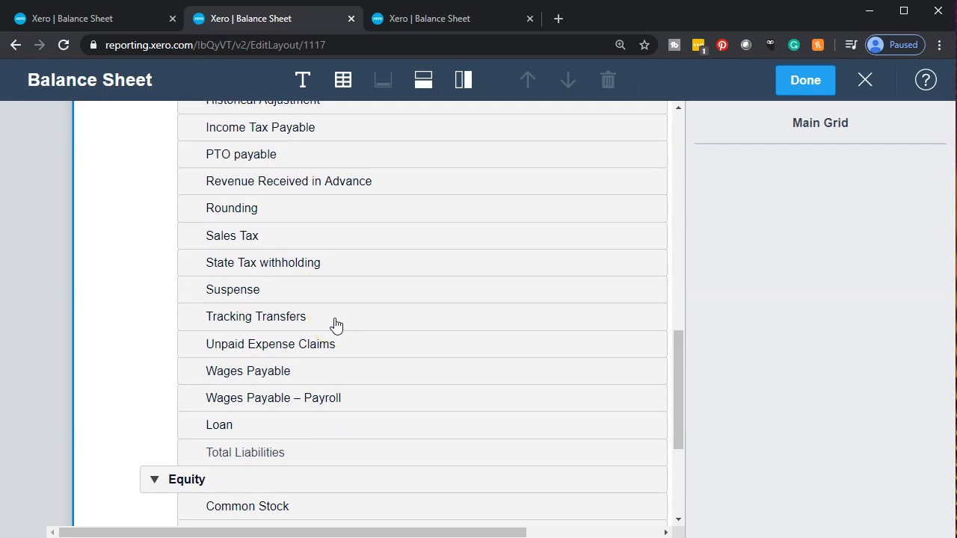
pyautogui.scroll(-3, 336, 325)
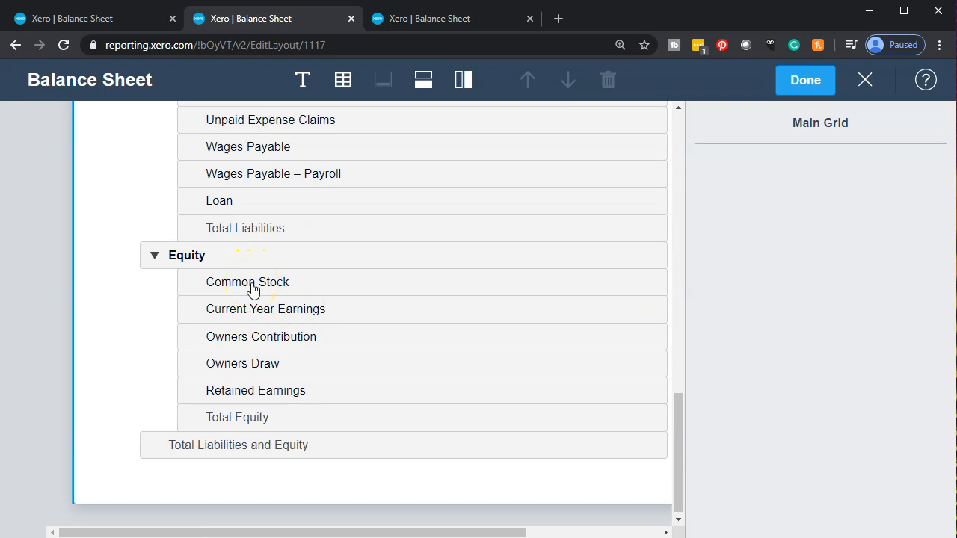
pyautogui.scroll(8, 253, 290)
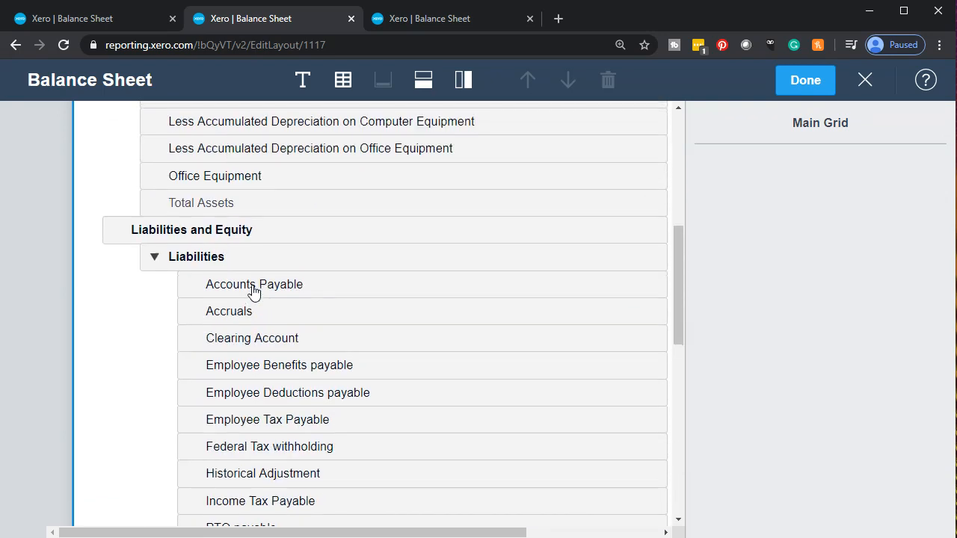
pyautogui.scroll(6, 253, 290)
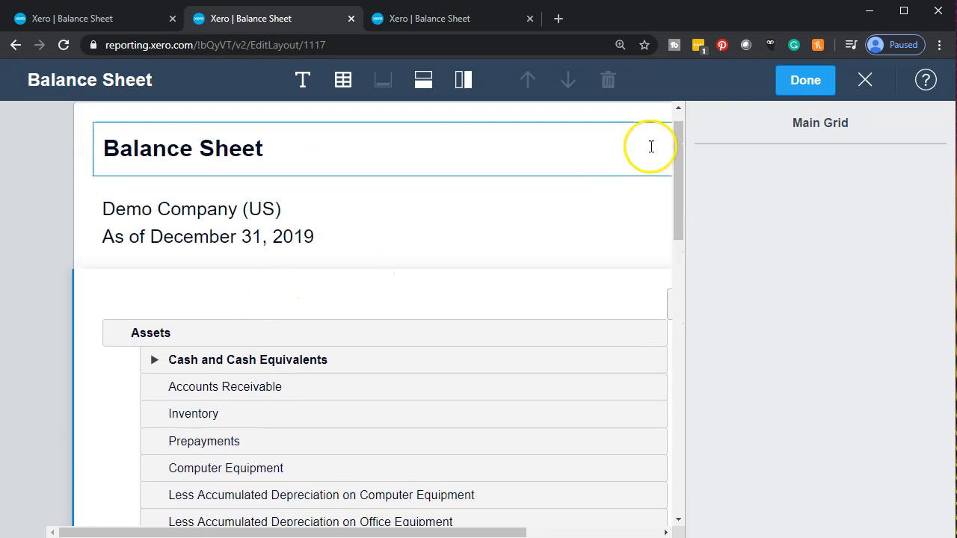
pyautogui.click(805, 81)
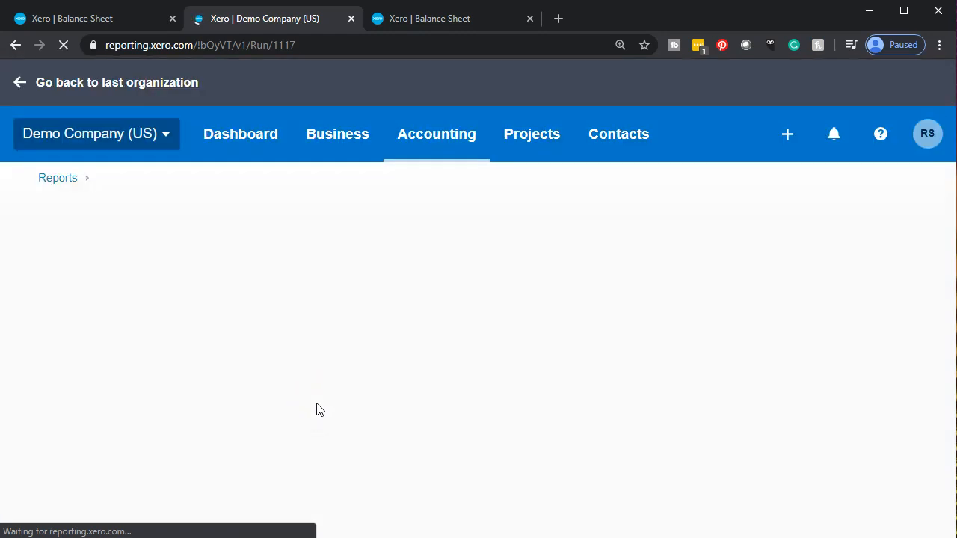
# - Review the Assets, Liabilities and Equity sections of the regenerated Balance Sheet report
pyautogui.click(311, 410)
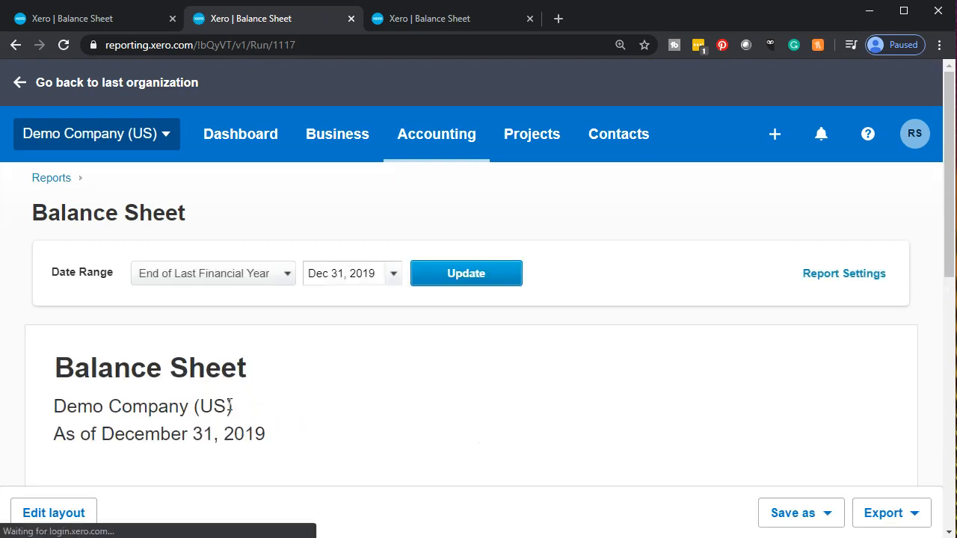
pyautogui.click(254, 434)
pyautogui.scroll(-4, 258, 433)
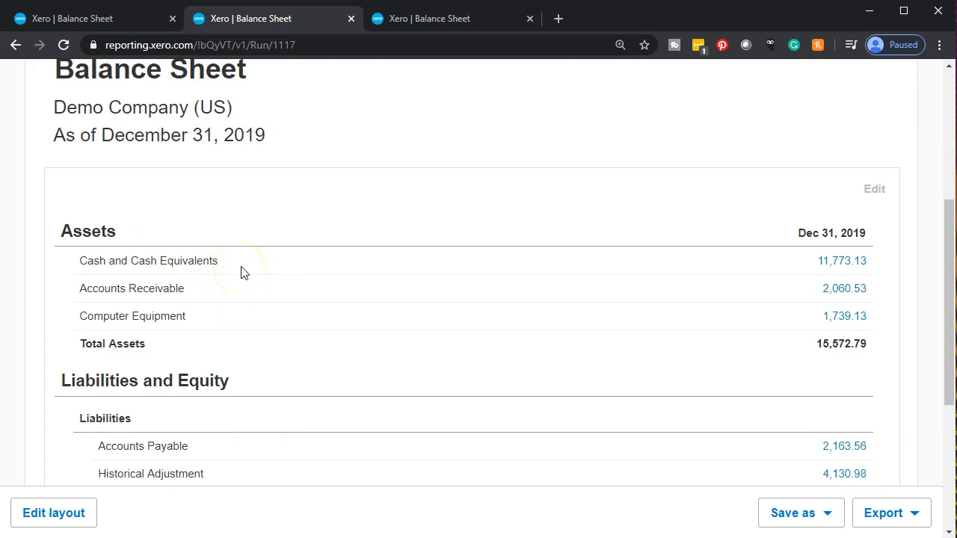
pyautogui.scroll(-2, 160, 233)
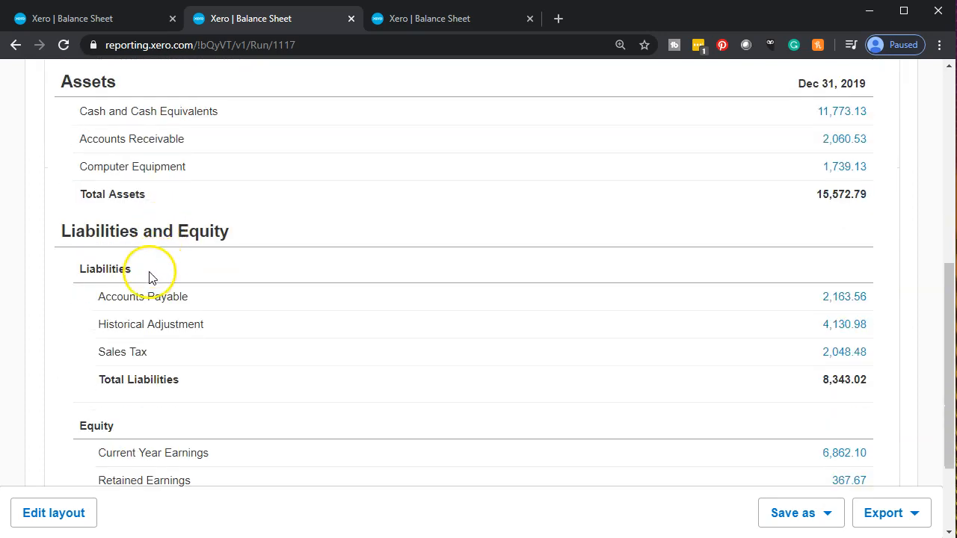
pyautogui.scroll(-1, 157, 314)
pyautogui.scroll(3, 168, 351)
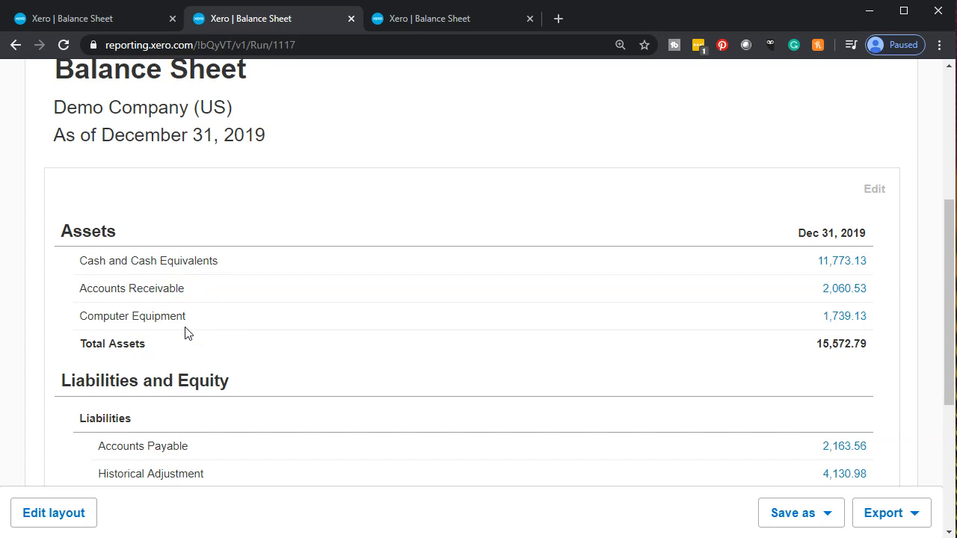
pyautogui.scroll(-4, 187, 333)
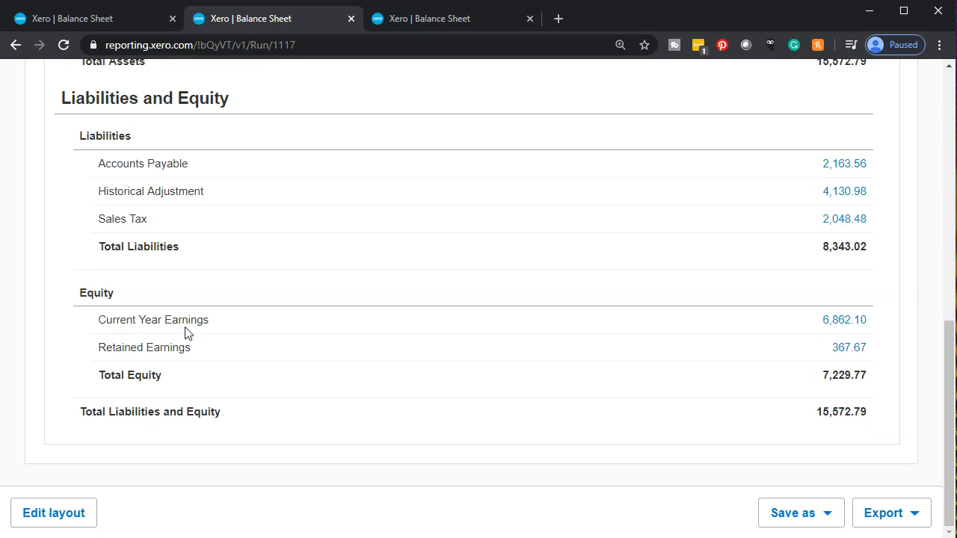
pyautogui.scroll(3, 187, 333)
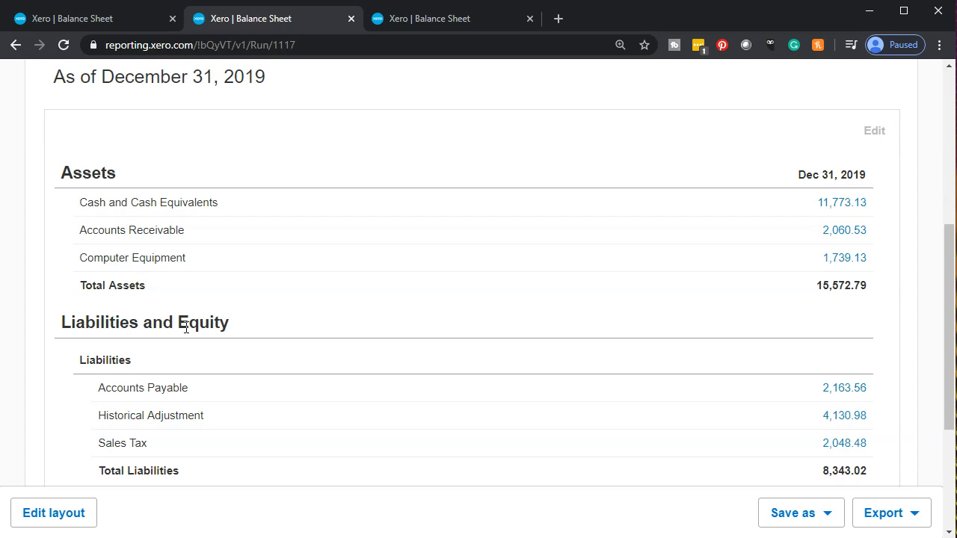
pyautogui.scroll(3, 187, 329)
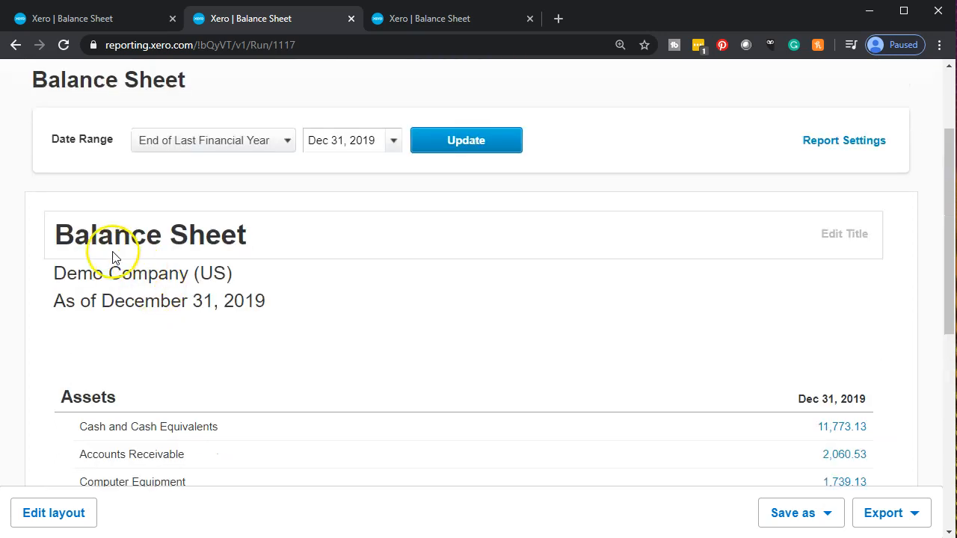
# - Change the report title to "Summary Balance Sheet"
pyautogui.click(60, 236)
pyautogui.write('Summary')
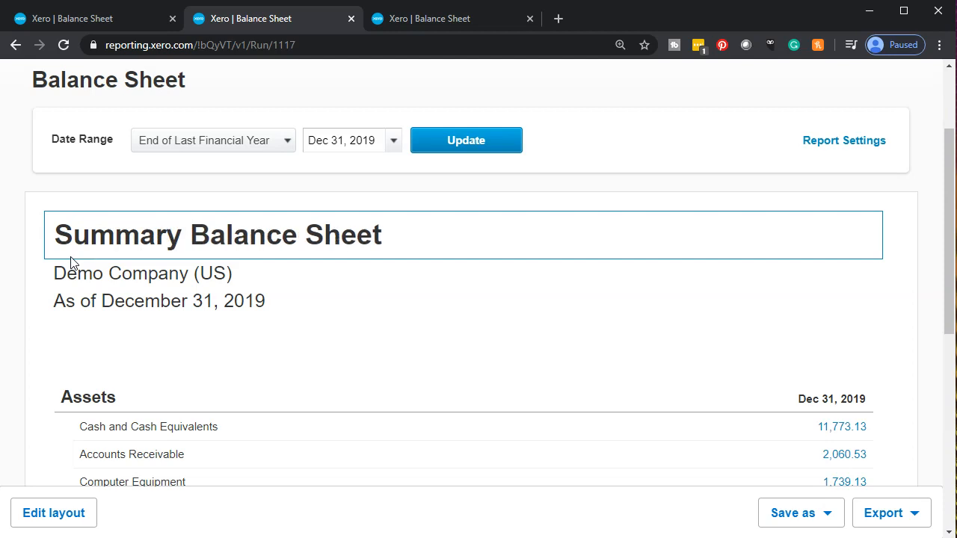
pyautogui.click(396, 329)
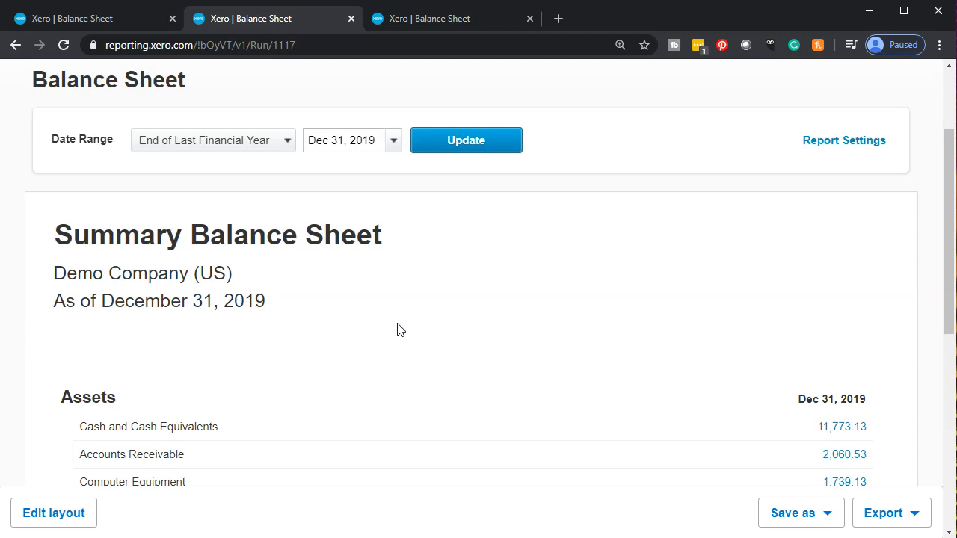
# - Export the Summary Balance Sheet report as a PDF
pyautogui.scroll(-1, 397, 330)
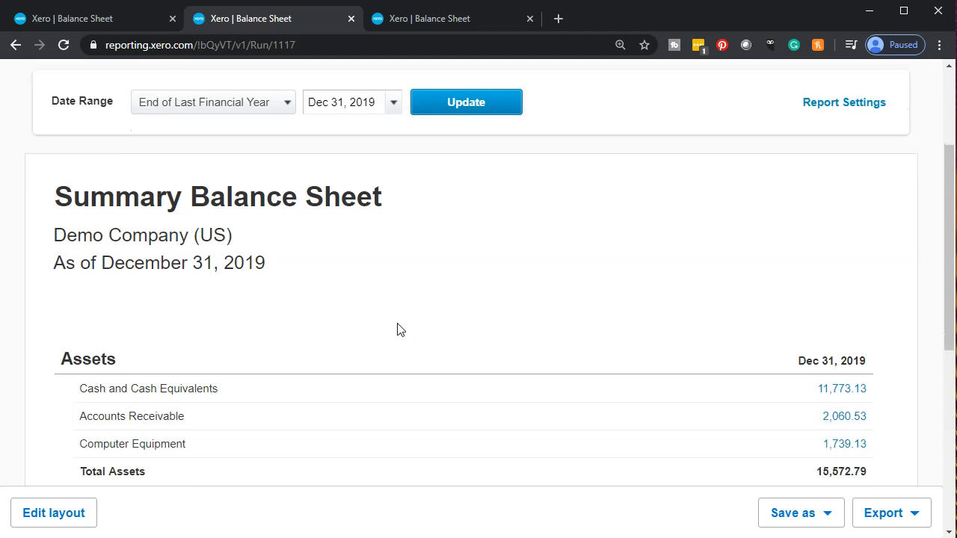
pyautogui.click(695, 436)
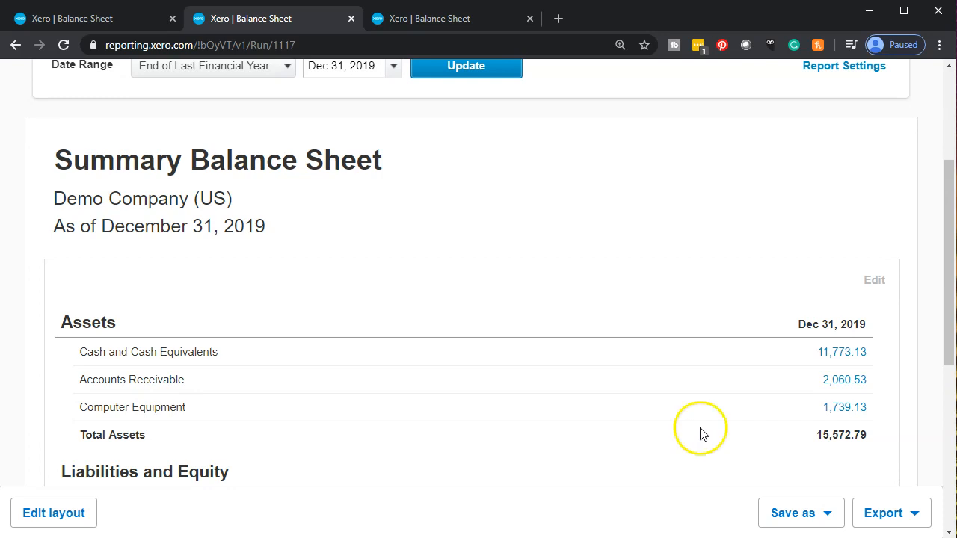
pyautogui.click(818, 515)
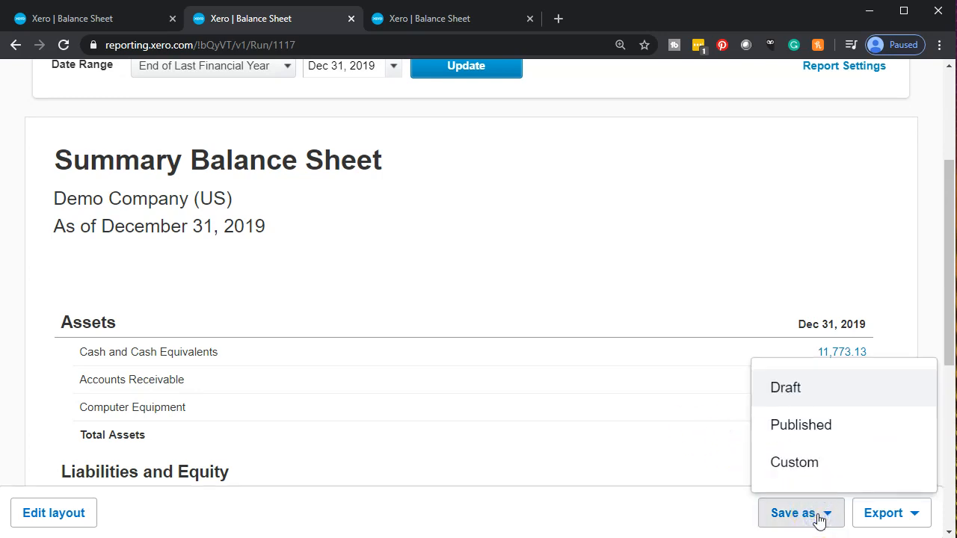
pyautogui.click(792, 517)
pyautogui.click(914, 519)
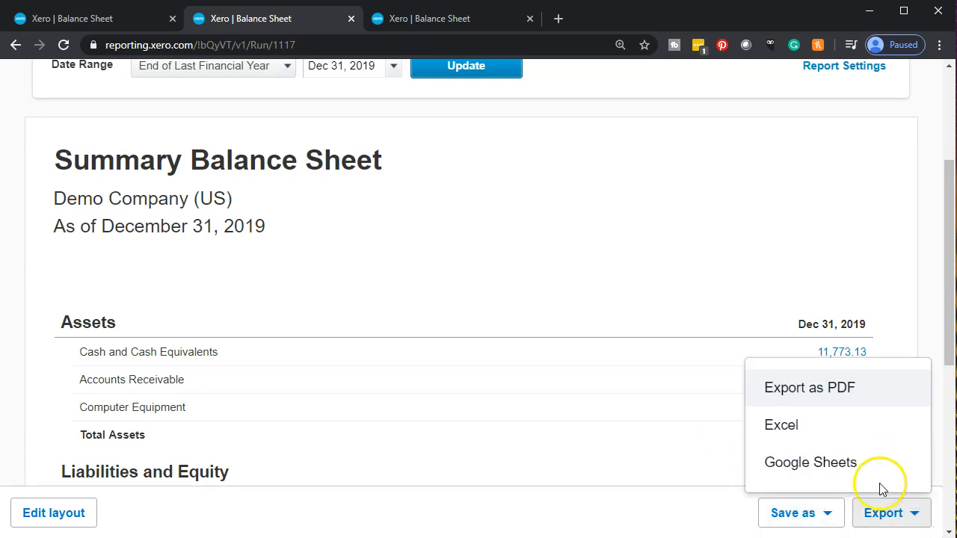
pyautogui.click(824, 397)
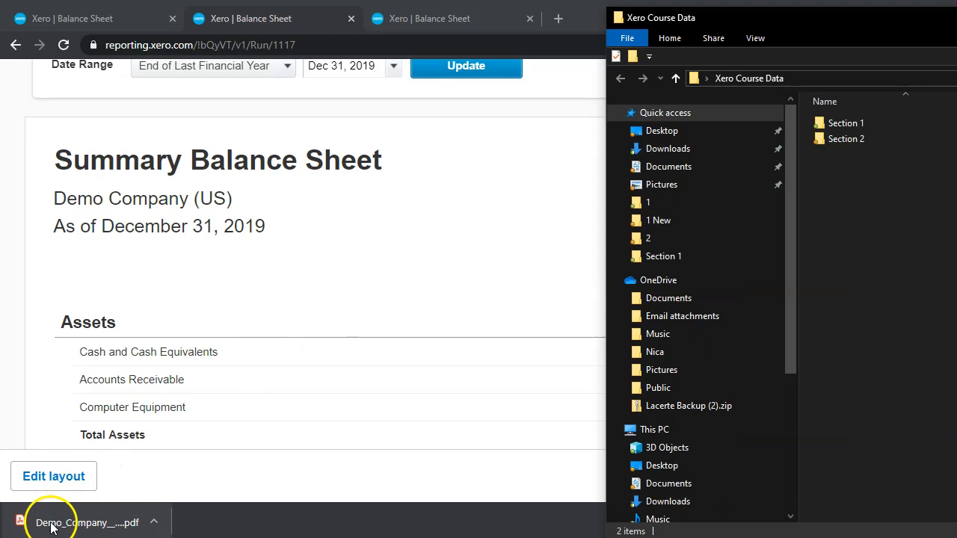
# - Place the downloaded PDF in the Section 2 folder of Xero Course Data and display its files as large icons
pyautogui.doubleClick(837, 140)
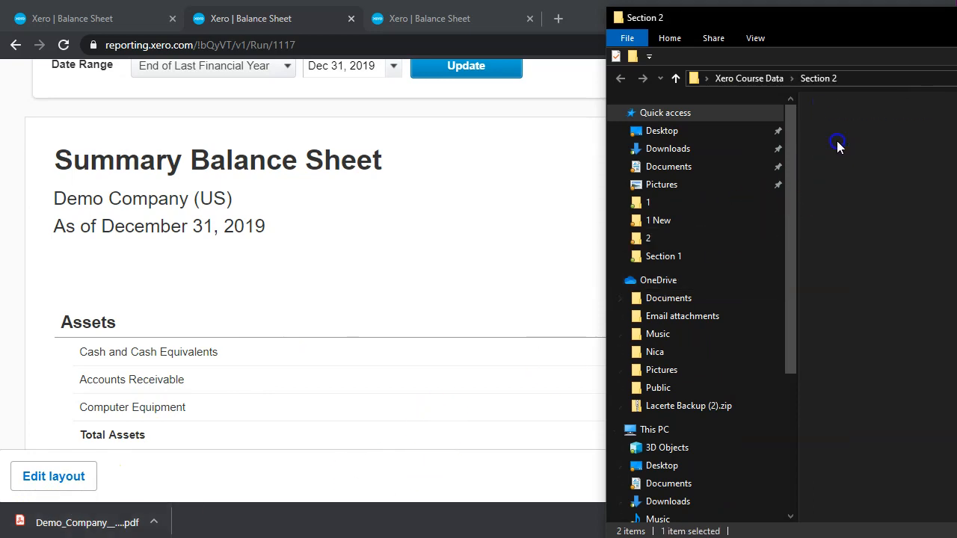
pyautogui.moveTo(68, 527); pyautogui.dragTo(956, 262)
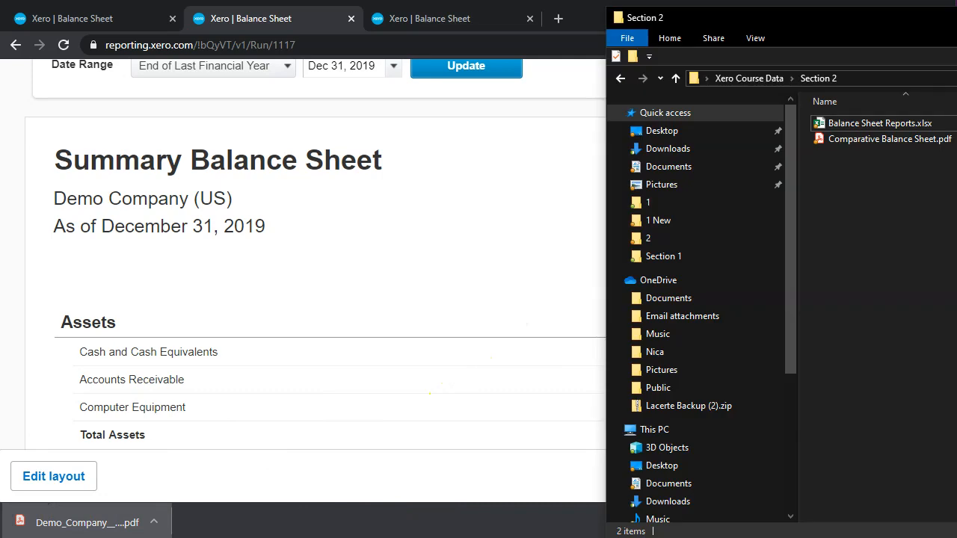
pyautogui.click(755, 37)
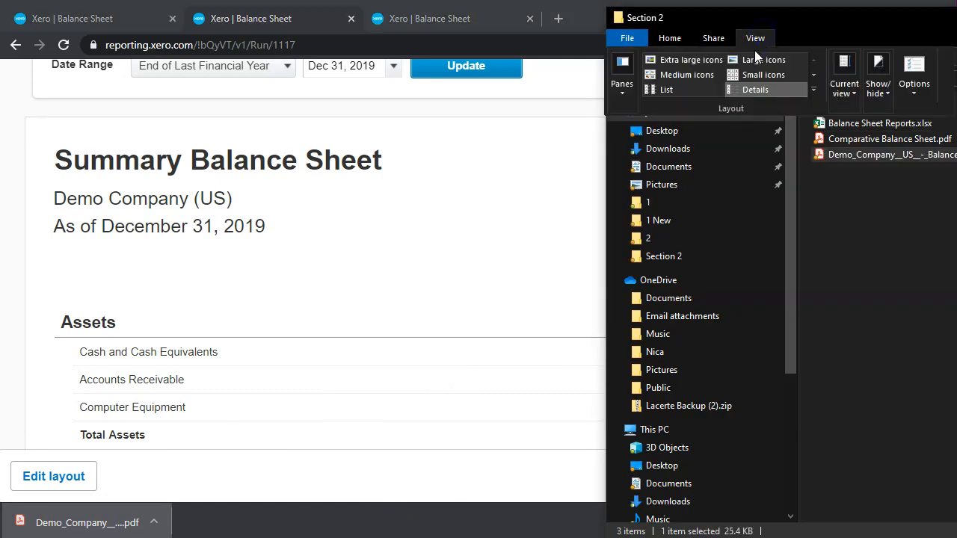
pyautogui.click(757, 59)
pyautogui.moveTo(956, 18); pyautogui.dragTo(815, 25)
# - Rename the newly added balance sheet PDF in the Section 2 folder as "Summary Balance Sheet"
pyautogui.rightClick(819, 123)
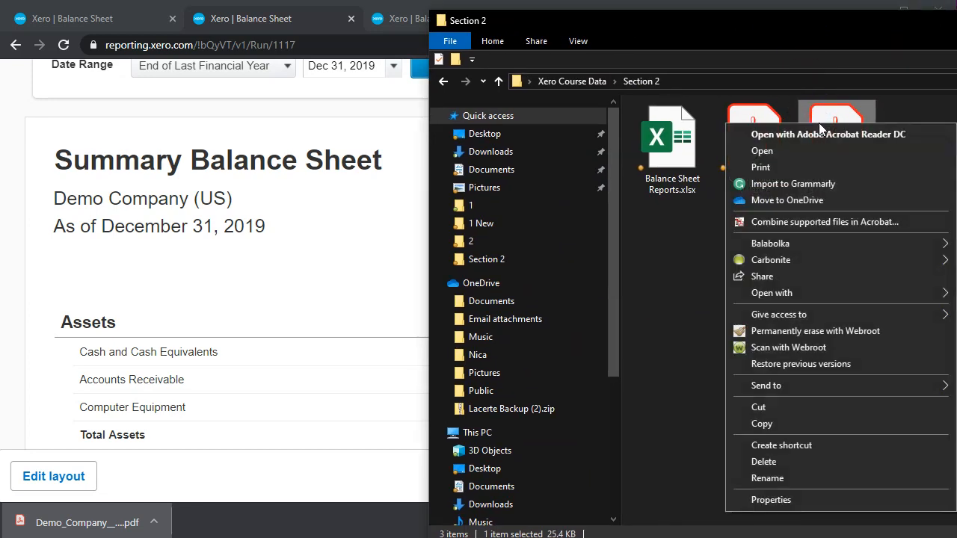
pyautogui.click(836, 478)
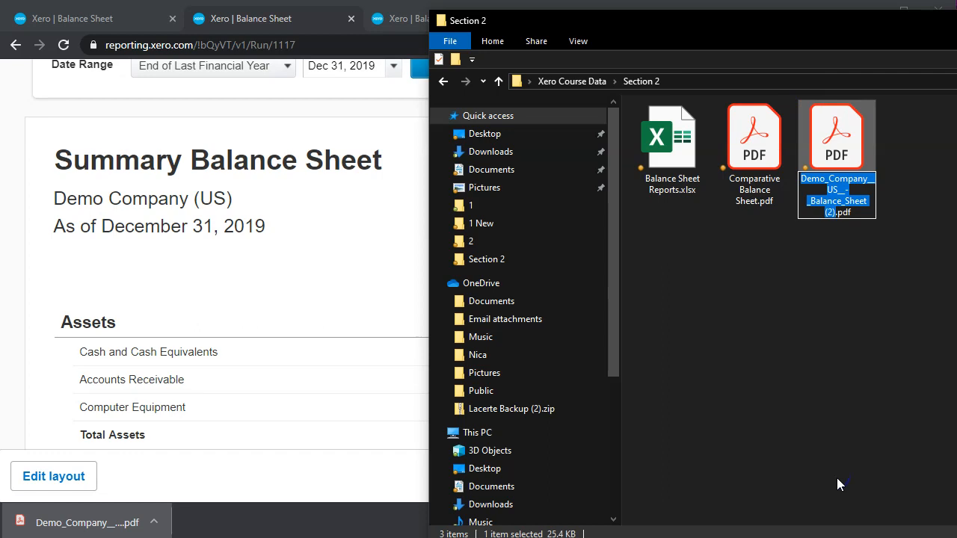
pyautogui.write('Summary Ba')
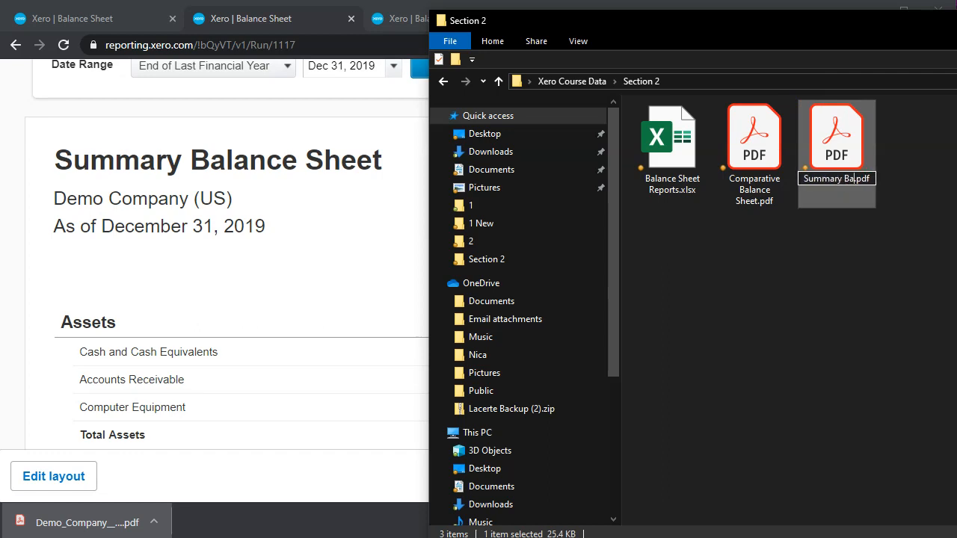
pyautogui.write('lanc')
pyautogui.write('e Sheet')
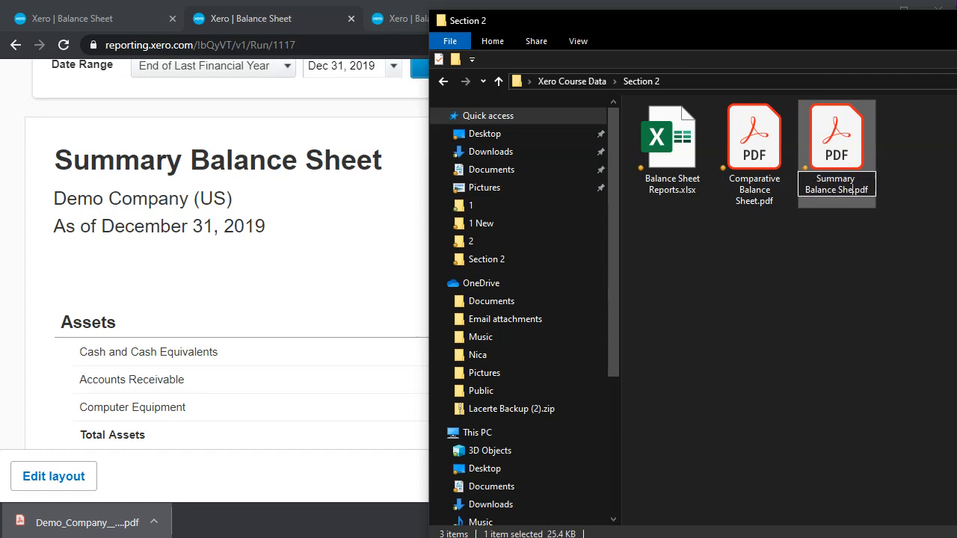
pyautogui.click(810, 367)
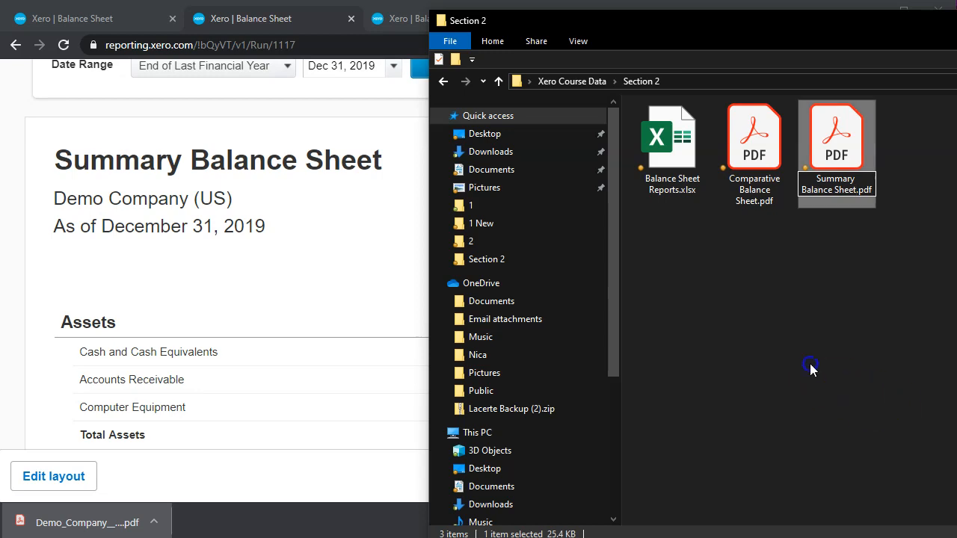
# - Open Summary Balance Sheet.pdf in Adobe Acrobat Reader, view it with the tools pane collapsed, and close it
pyautogui.click(819, 153)
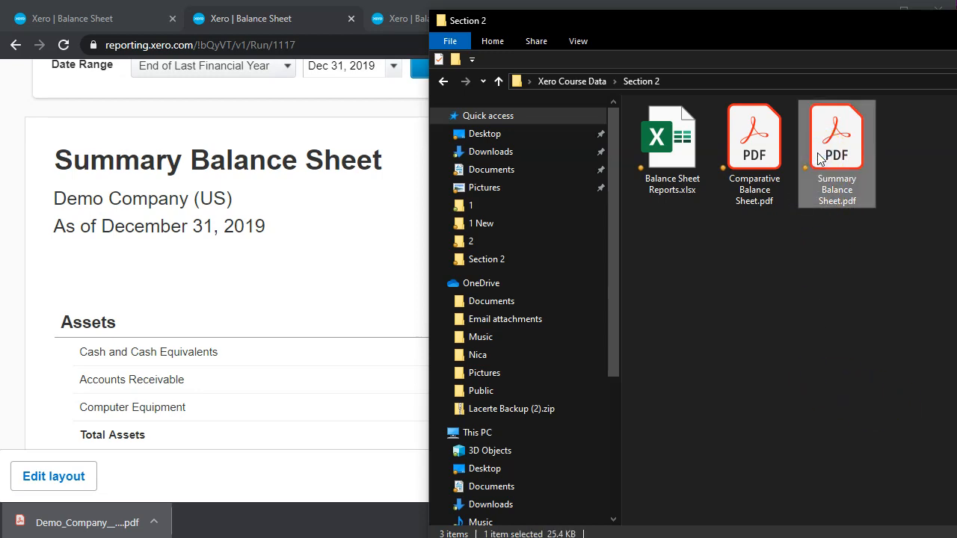
pyautogui.doubleClick(814, 163)
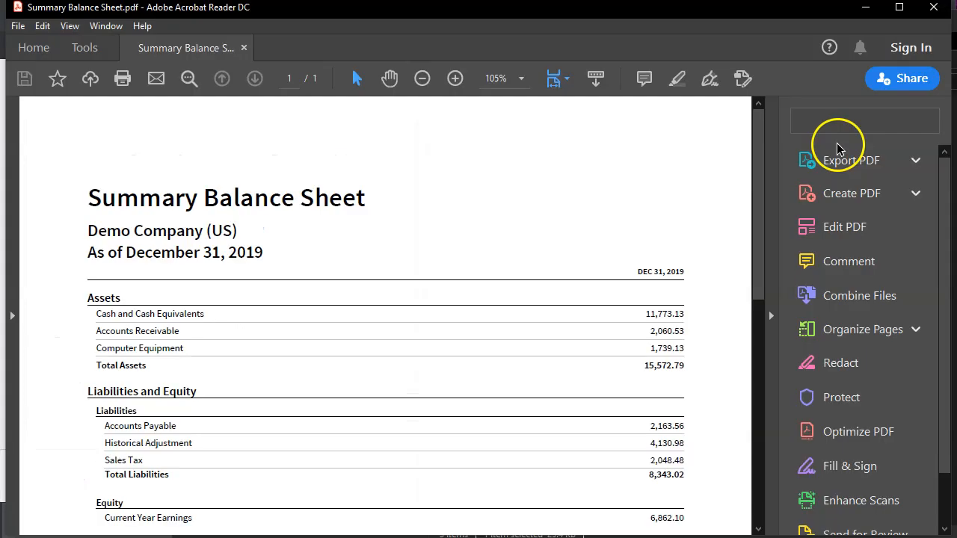
pyautogui.click(771, 315)
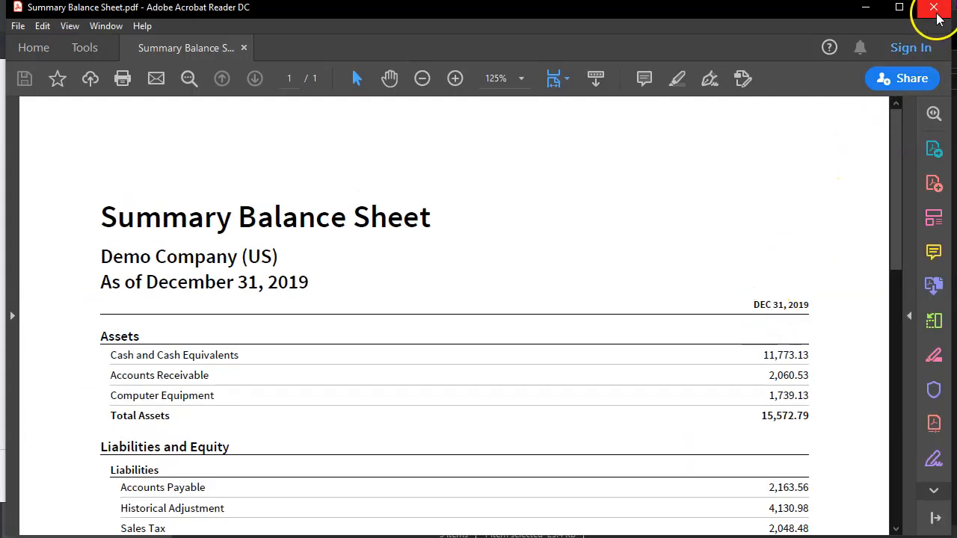
pyautogui.doubleClick(716, 11)
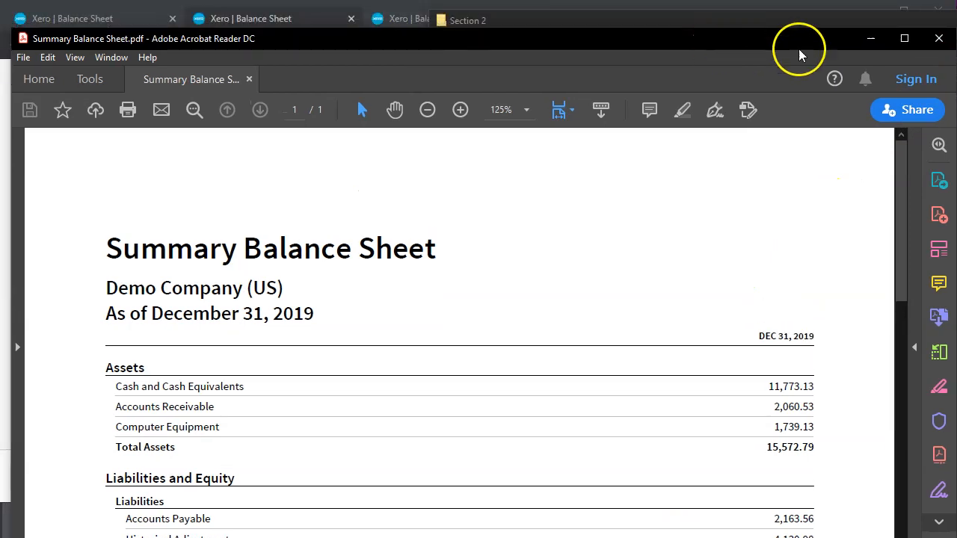
pyautogui.click(940, 37)
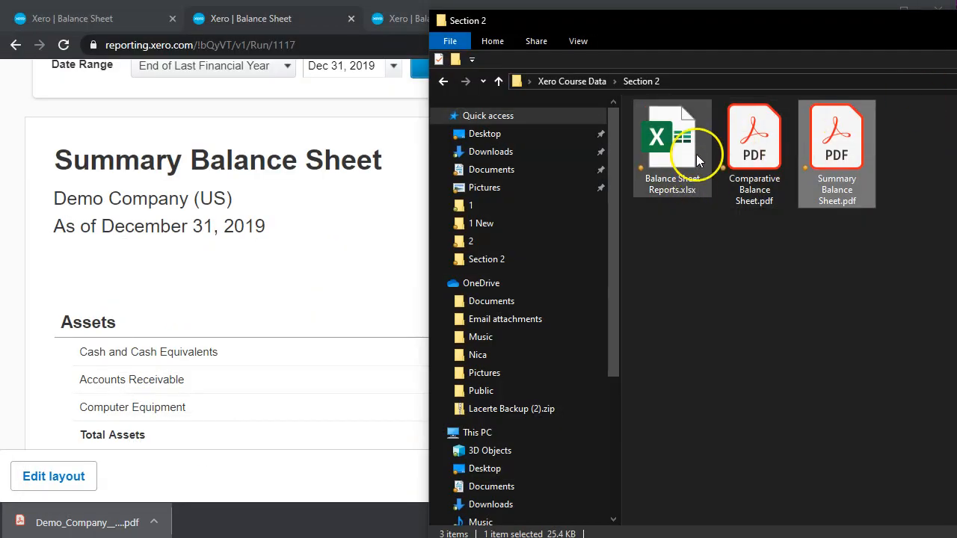
# - Return to the Summary Balance Sheet report in Xero and export it to Excel
pyautogui.moveTo(951, 21); pyautogui.dragTo(956, 2)
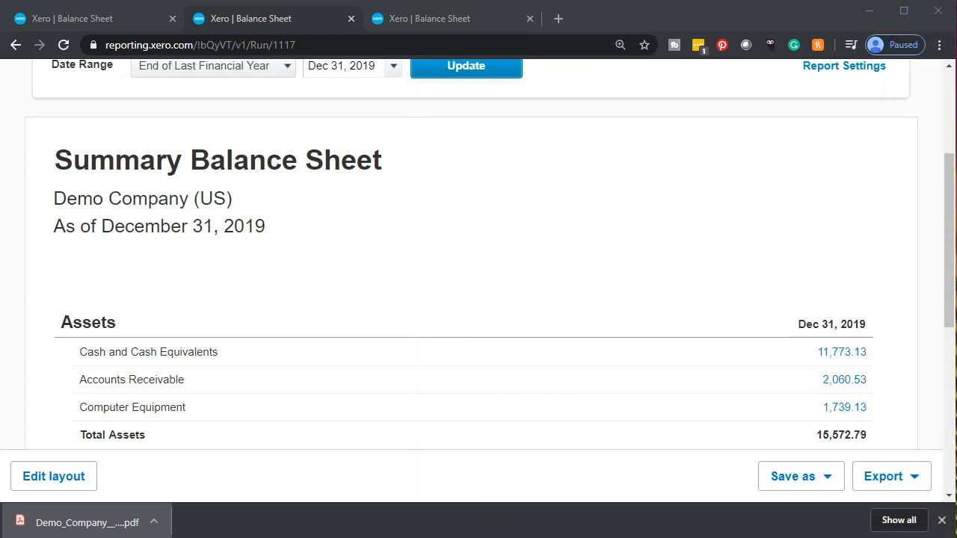
pyautogui.click(917, 478)
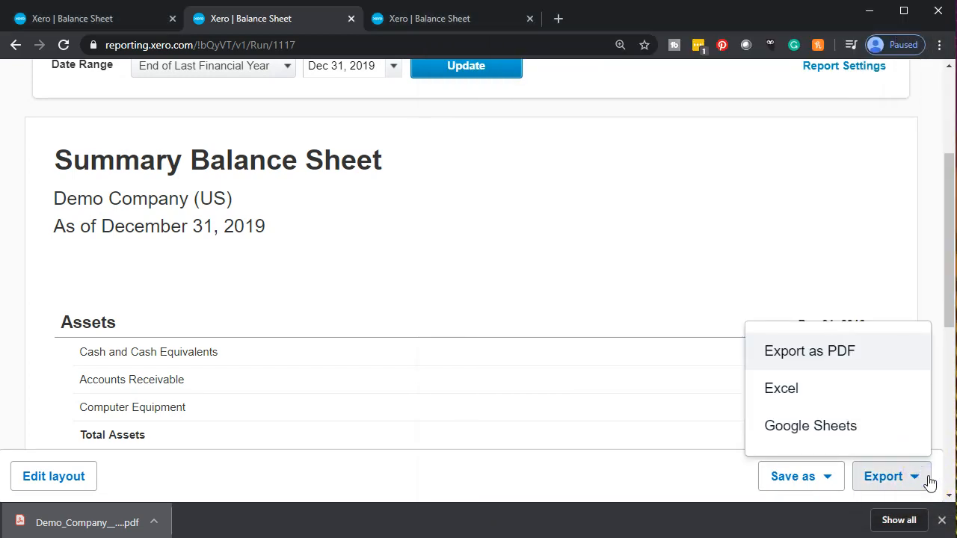
pyautogui.click(824, 396)
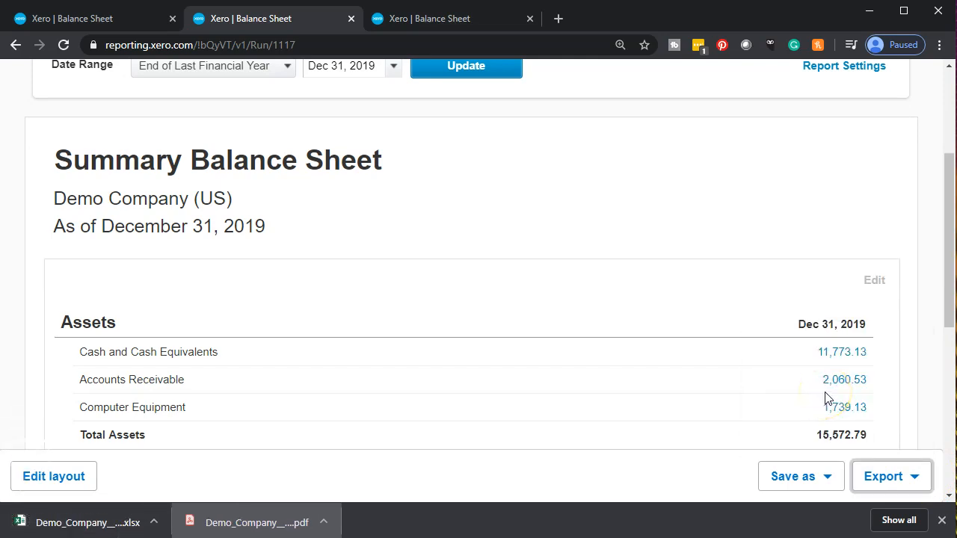
# - Open the downloaded Summary Balance Sheet workbook in Excel, enable editing, and maximize its window
pyautogui.click(127, 527)
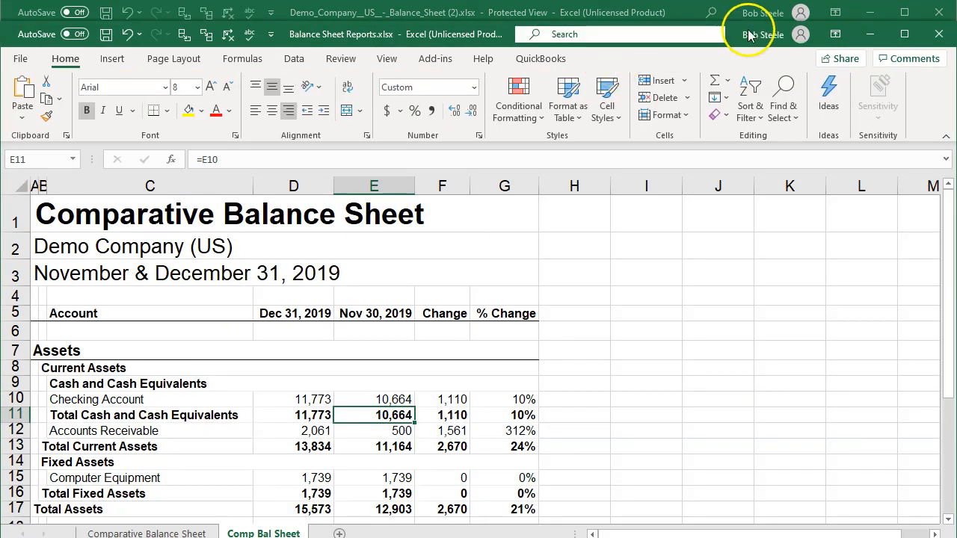
pyautogui.click(869, 34)
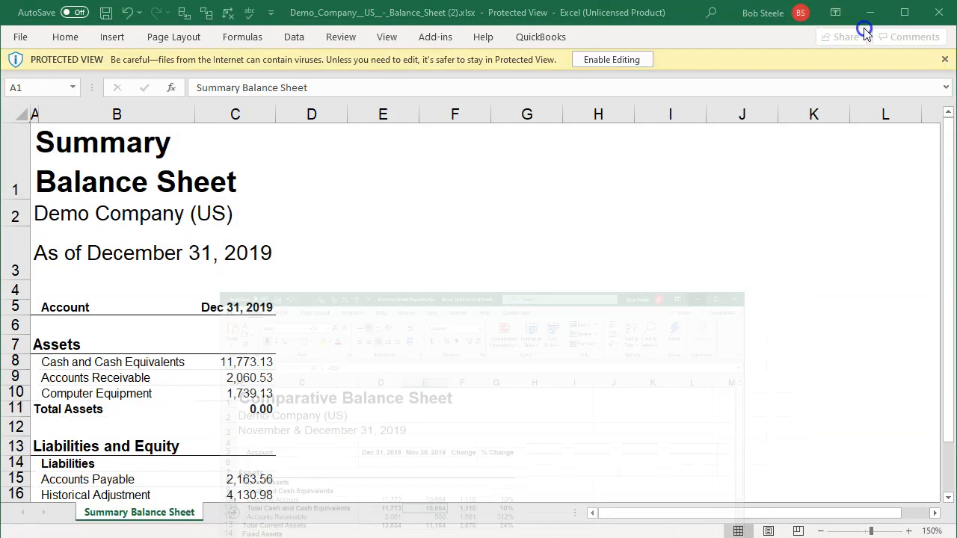
pyautogui.click(610, 59)
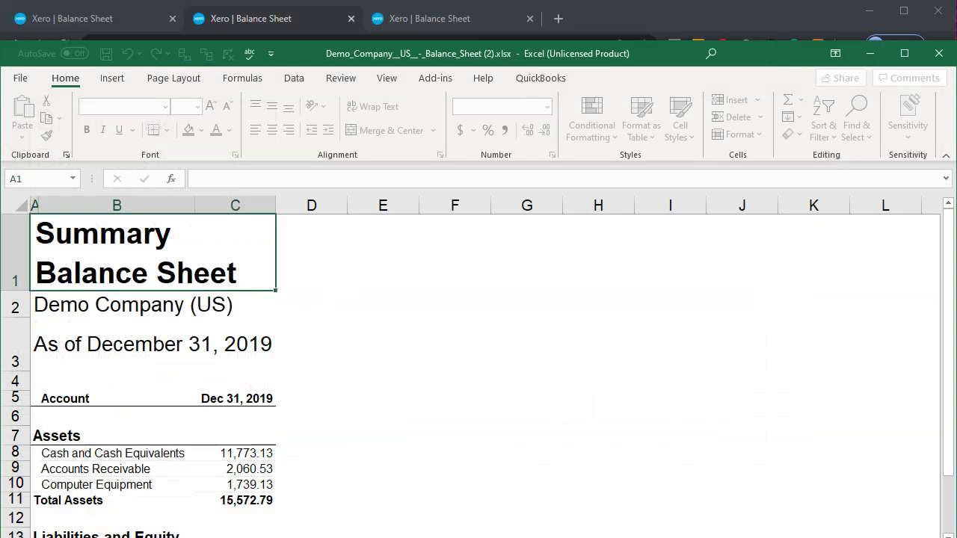
pyautogui.moveTo(666, 47); pyautogui.dragTo(665, 12)
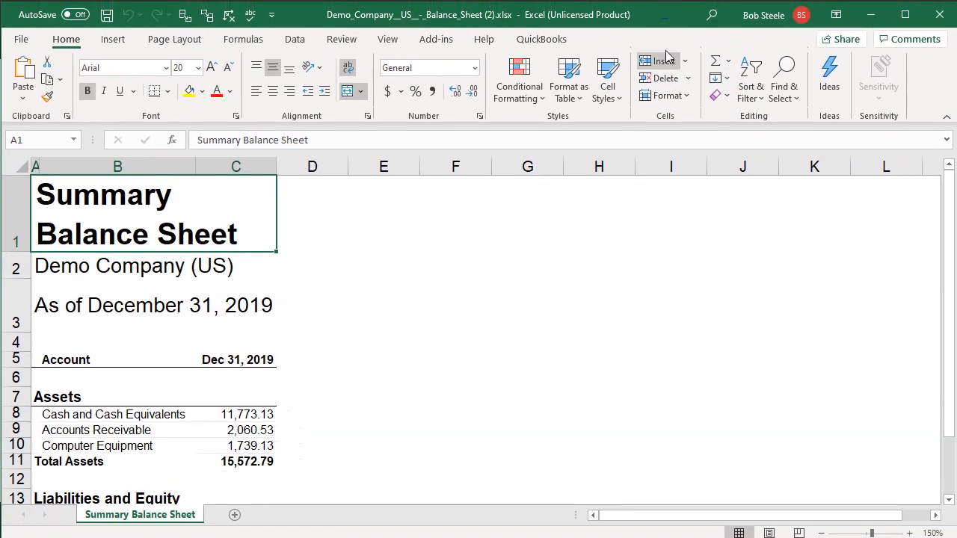
# - Copy the entire Summary Balance Sheet worksheet from the downloaded workbook
pyautogui.click(303, 398)
pyautogui.click(296, 398)
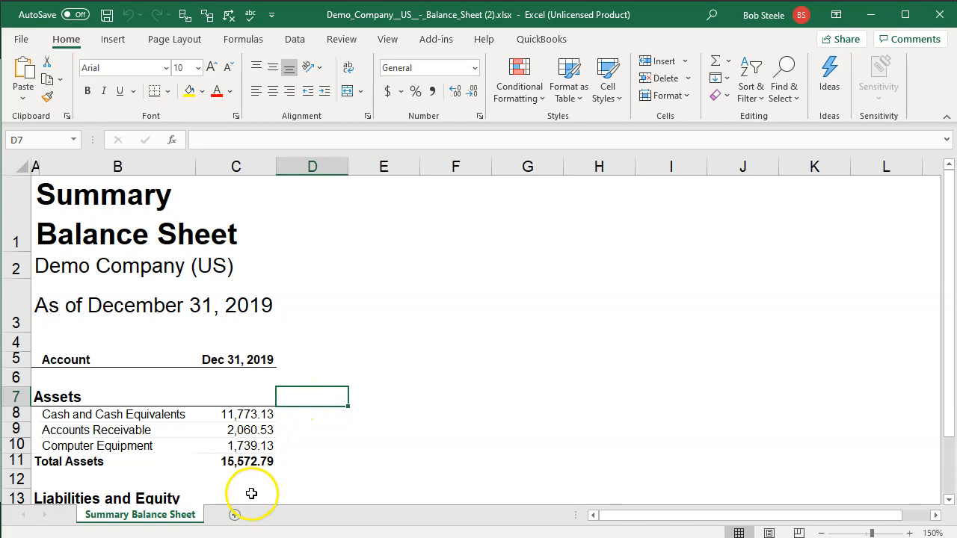
pyautogui.click(17, 163)
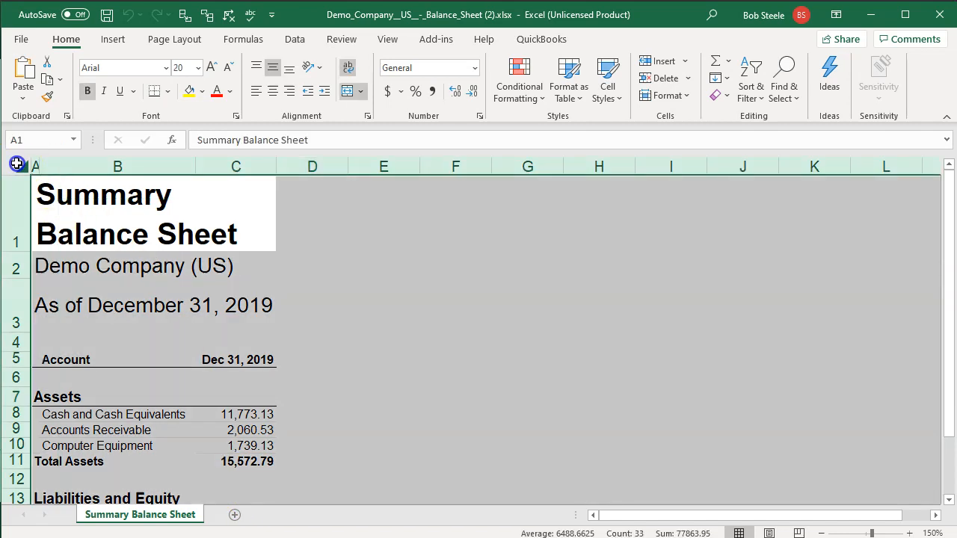
pyautogui.click(399, 302)
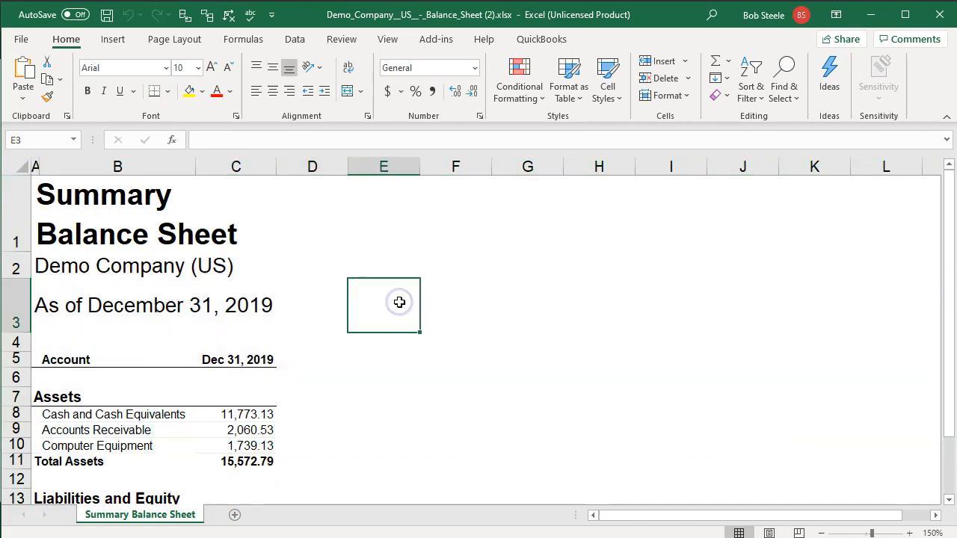
pyautogui.hotkey('ctrl', 'a')
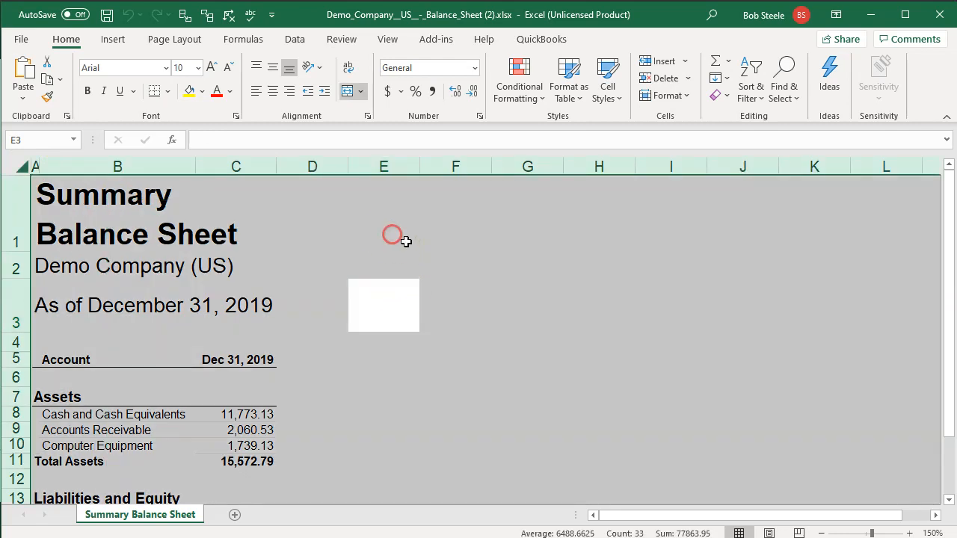
pyautogui.click(485, 246)
pyautogui.click(13, 165)
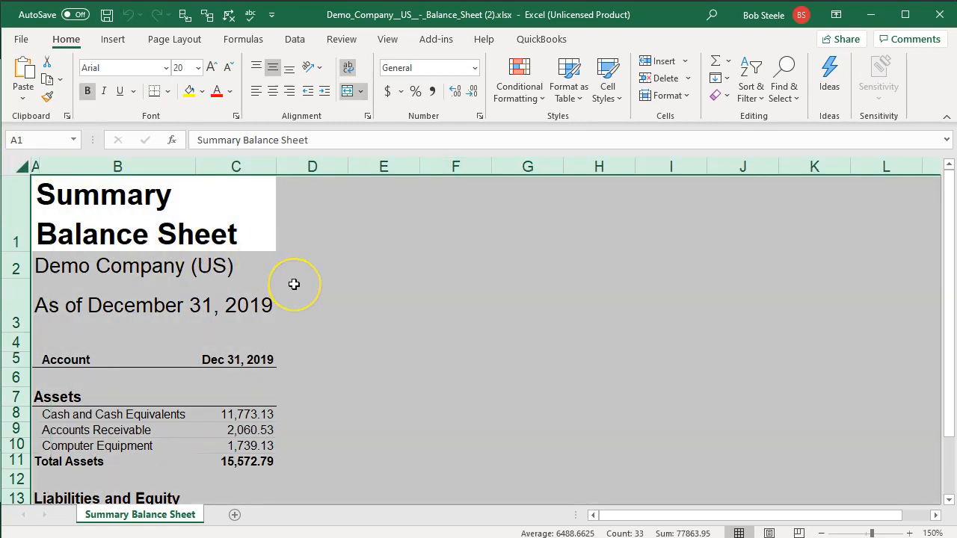
pyautogui.hotkey('ctrl', 'c')
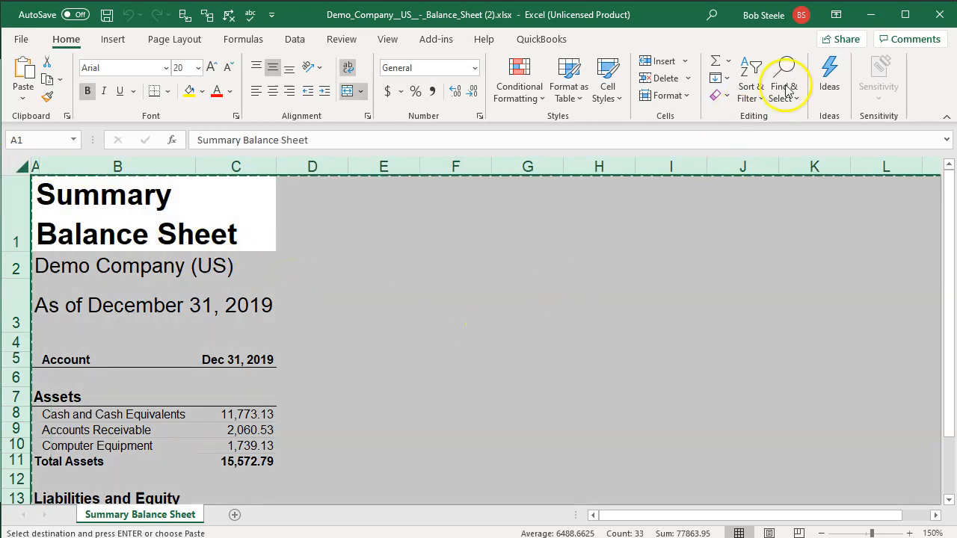
# - Switch to Balance Sheet Reports.xlsx and add a new worksheet named Summary BS after Comp Bal Sheet
pyautogui.click(870, 15)
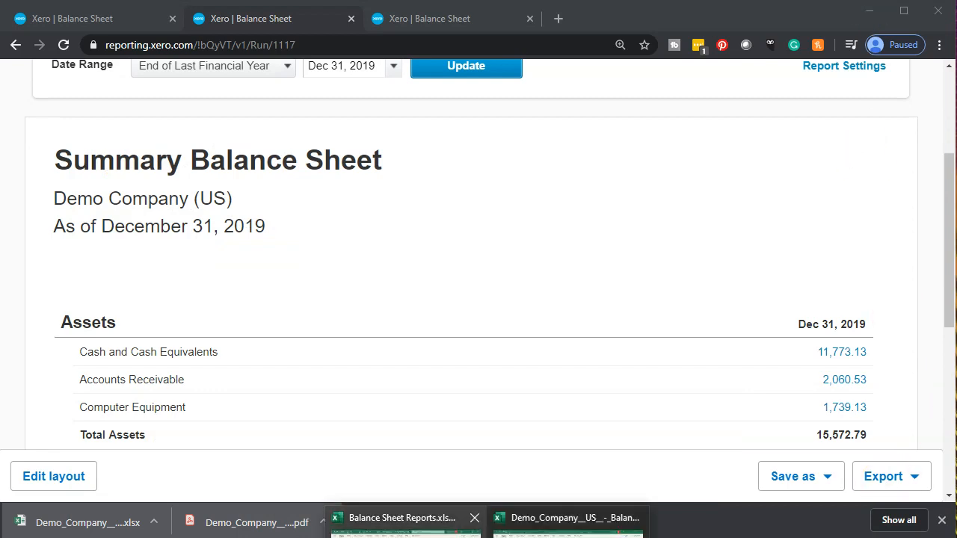
pyautogui.click(404, 521)
pyautogui.doubleClick(404, 35)
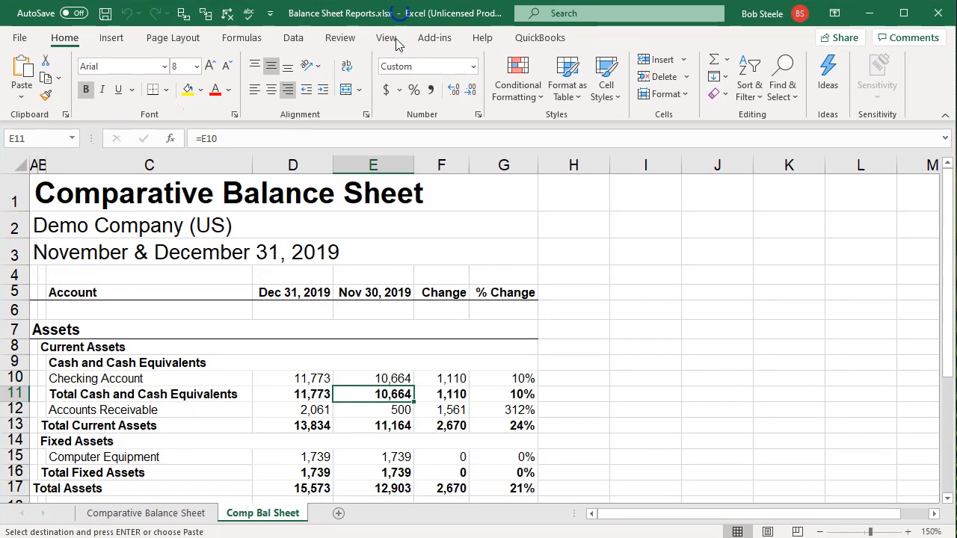
pyautogui.click(337, 515)
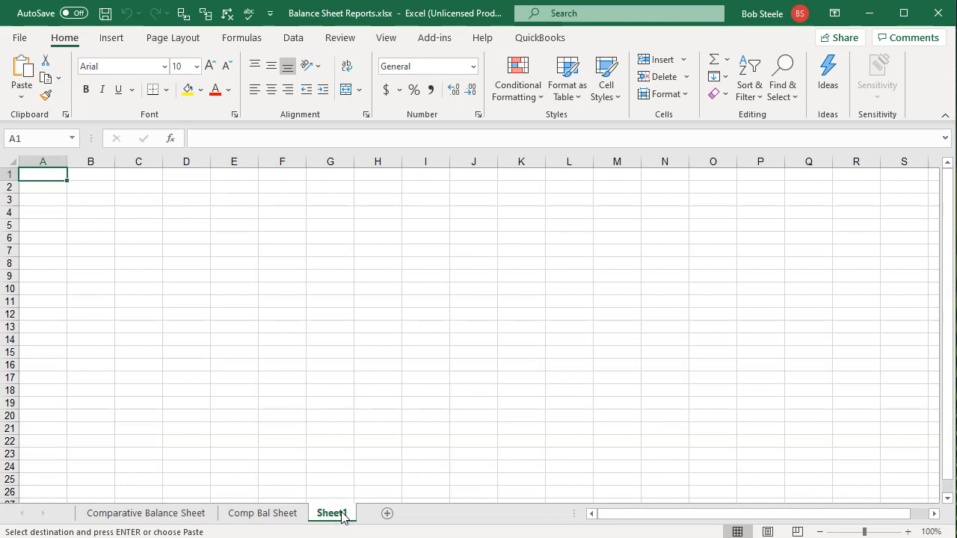
pyautogui.doubleClick(342, 513)
pyautogui.write('Summary Ba')
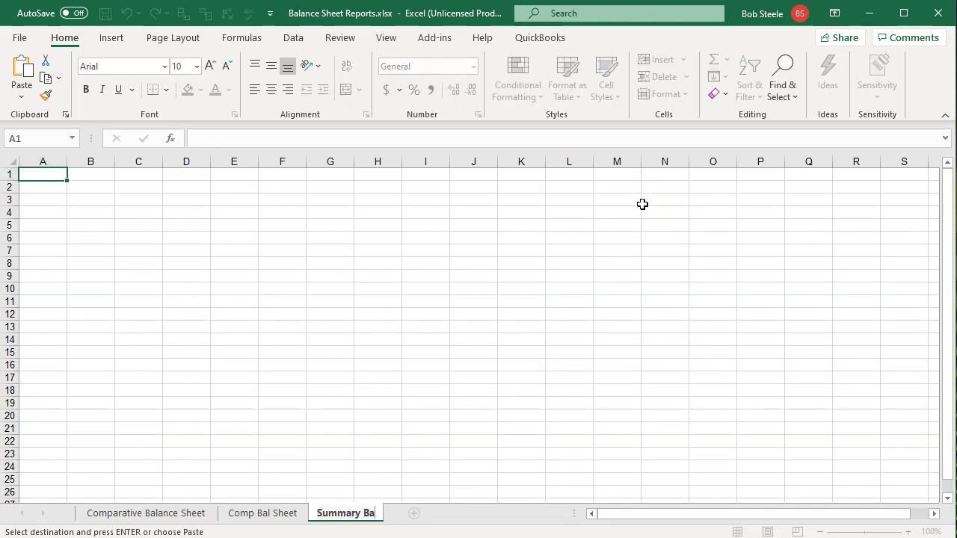
pyautogui.click(643, 204)
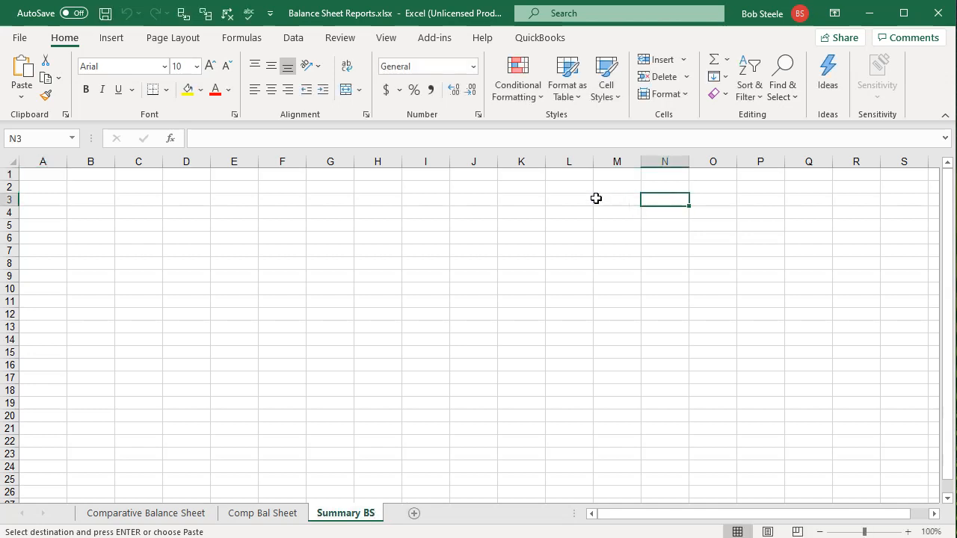
# - Try to paste the copied worksheet at cell C5 of the Summary BS sheet
pyautogui.click(41, 175)
pyautogui.click(137, 225)
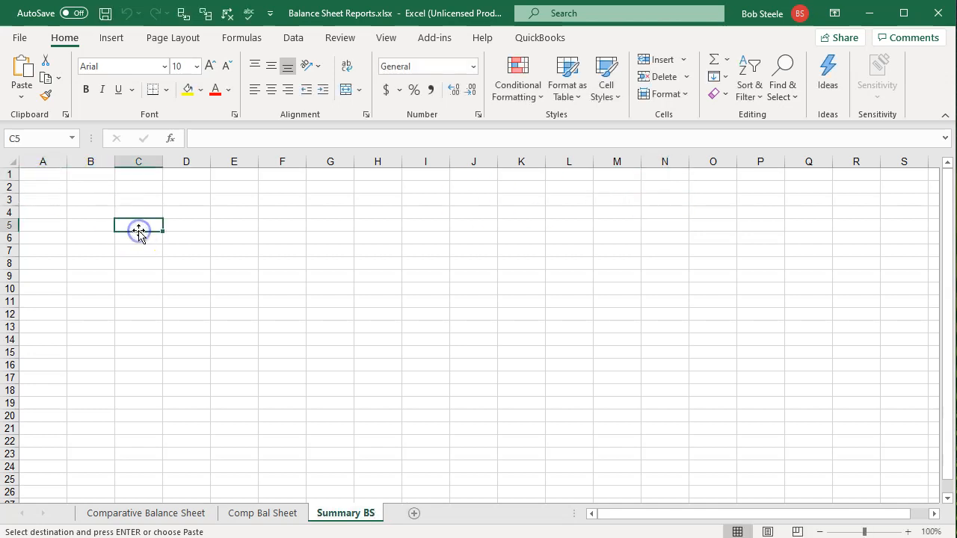
pyautogui.rightClick(139, 222)
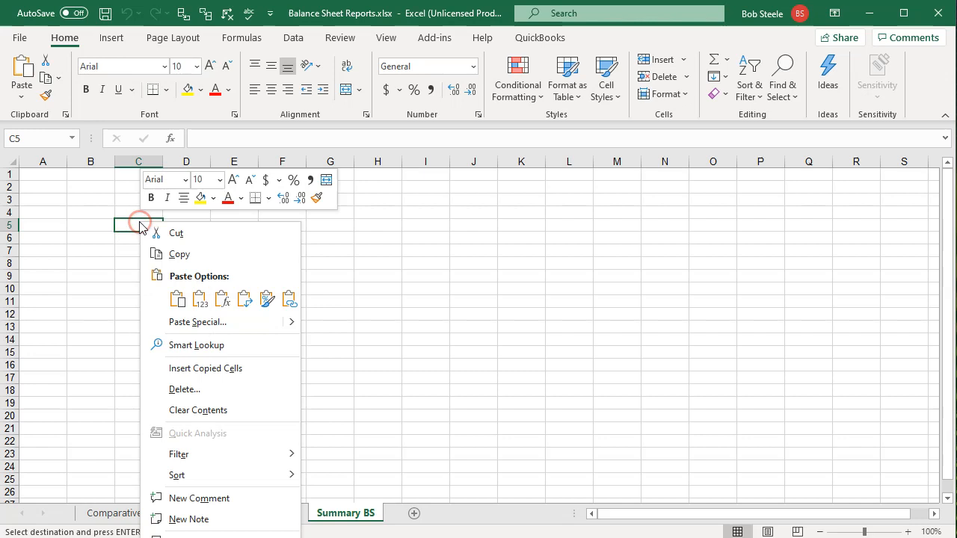
pyautogui.click(168, 301)
pyautogui.click(479, 302)
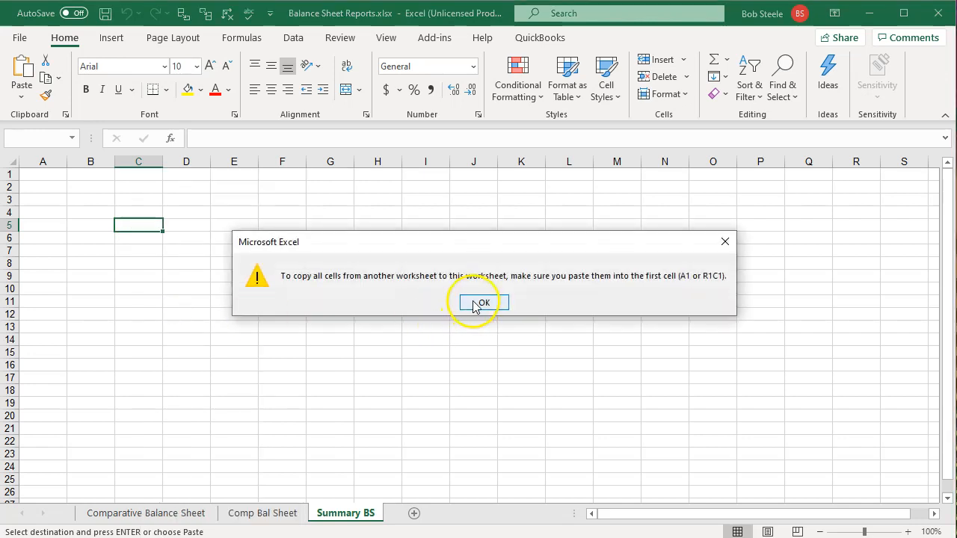
pyautogui.click(424, 347)
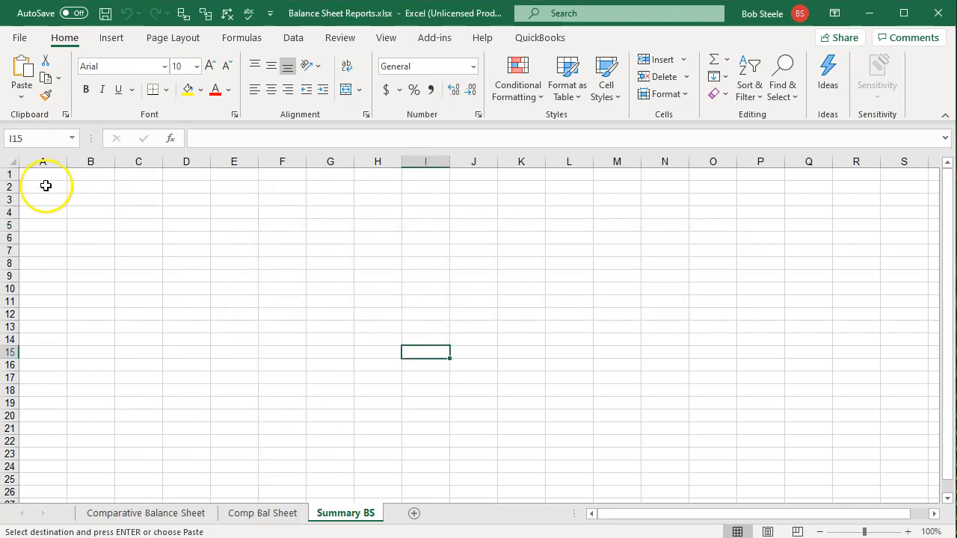
# - Paste the copied worksheet at cell A1 of the Summary BS sheet and enlarge its display to 150%
pyautogui.click(47, 177)
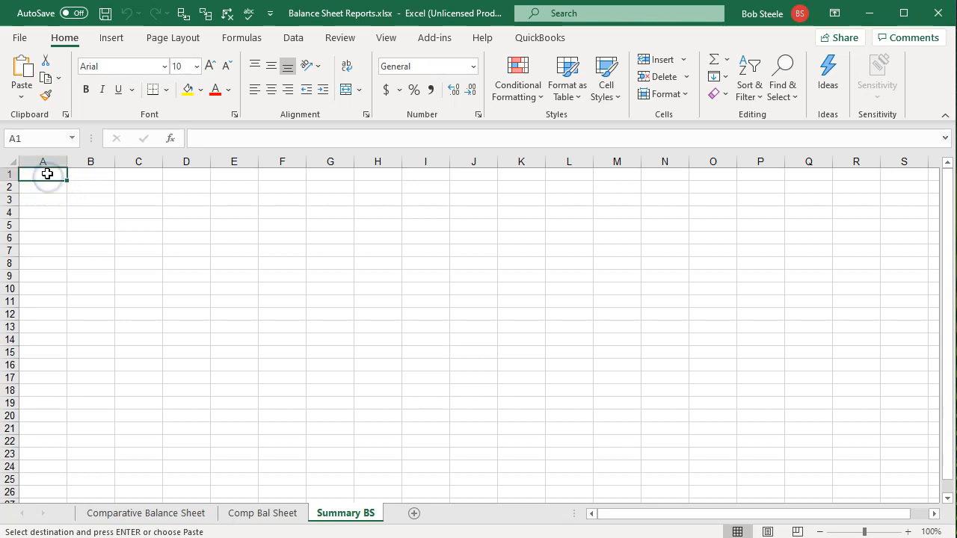
pyautogui.rightClick(46, 175)
pyautogui.click(82, 247)
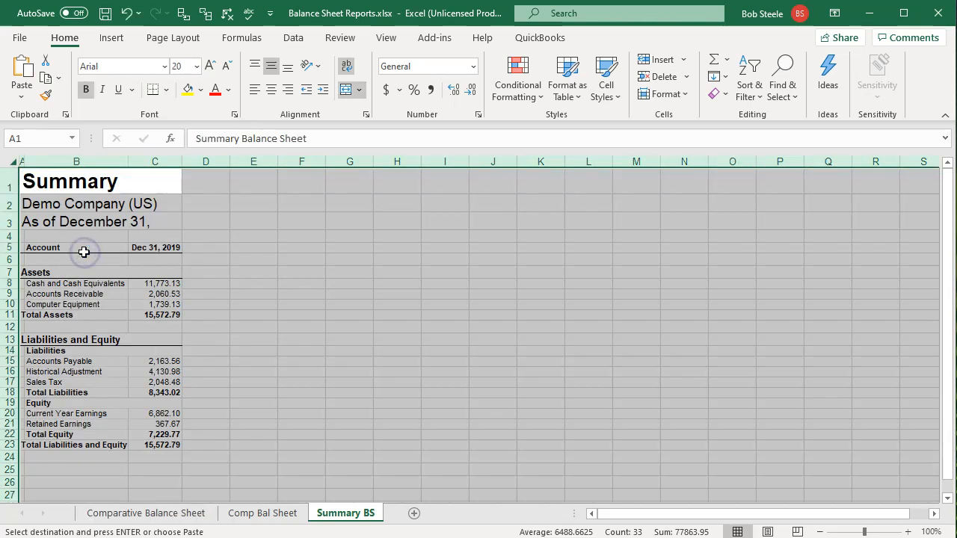
pyautogui.click(909, 533)
pyautogui.click(909, 532)
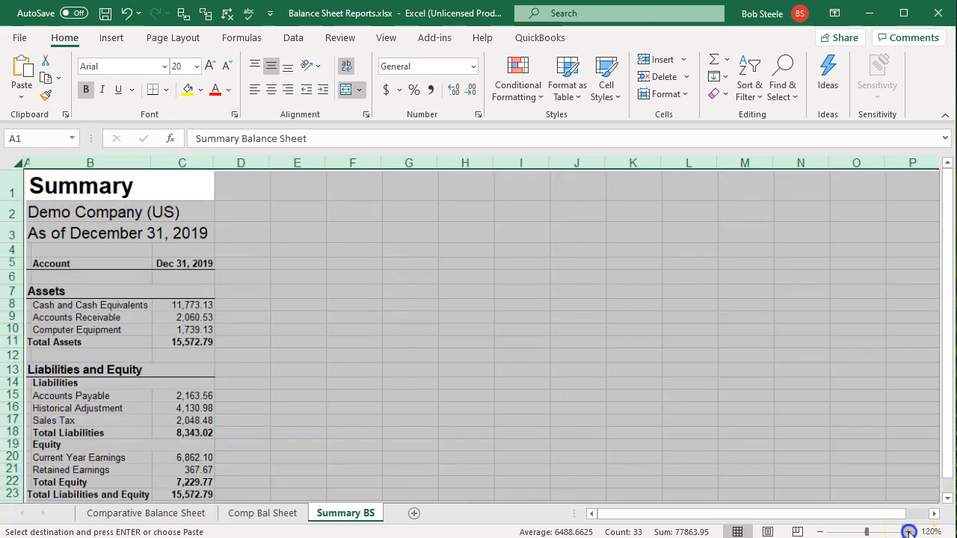
pyautogui.click(909, 532)
pyautogui.click(910, 532)
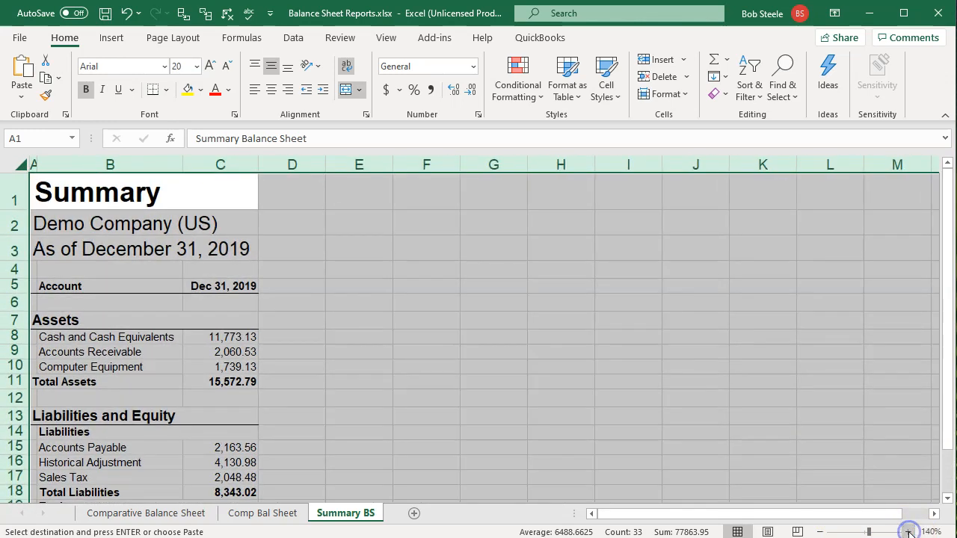
pyautogui.click(909, 532)
pyautogui.click(386, 406)
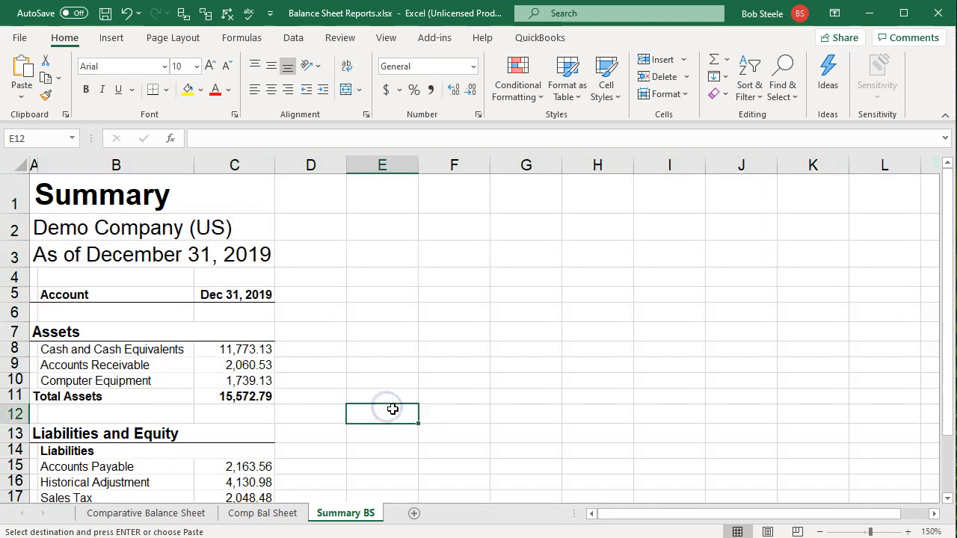
# - Preview the Summary BS sheet in Page Layout, return it to Normal view, and compare it with Comp Bal Sheet
pyautogui.click(767, 532)
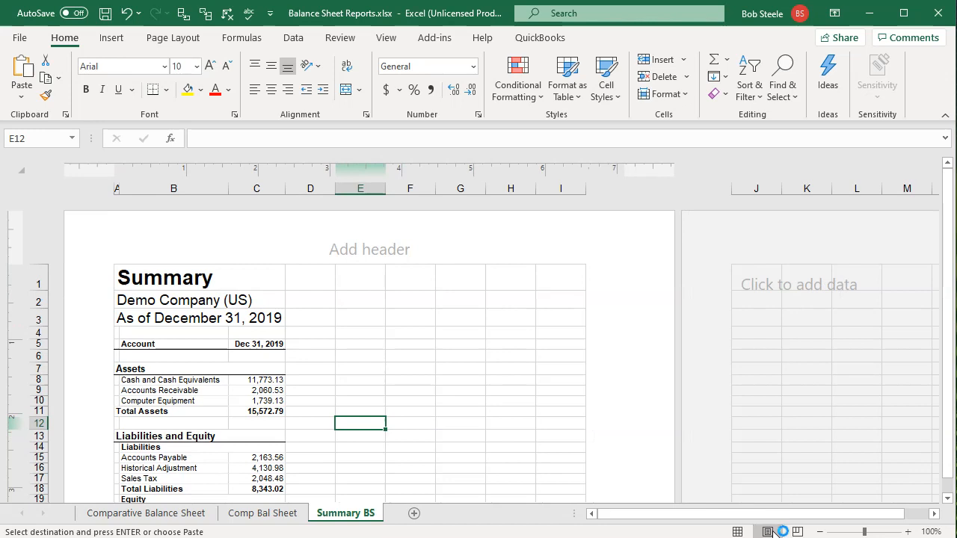
pyautogui.click(737, 532)
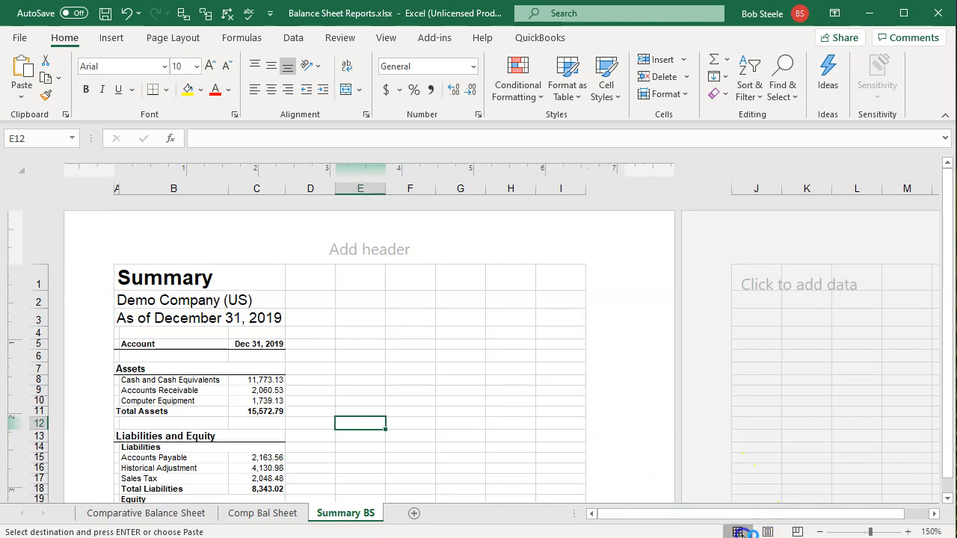
pyautogui.scroll(-5, 367, 406)
pyautogui.scroll(4, 367, 406)
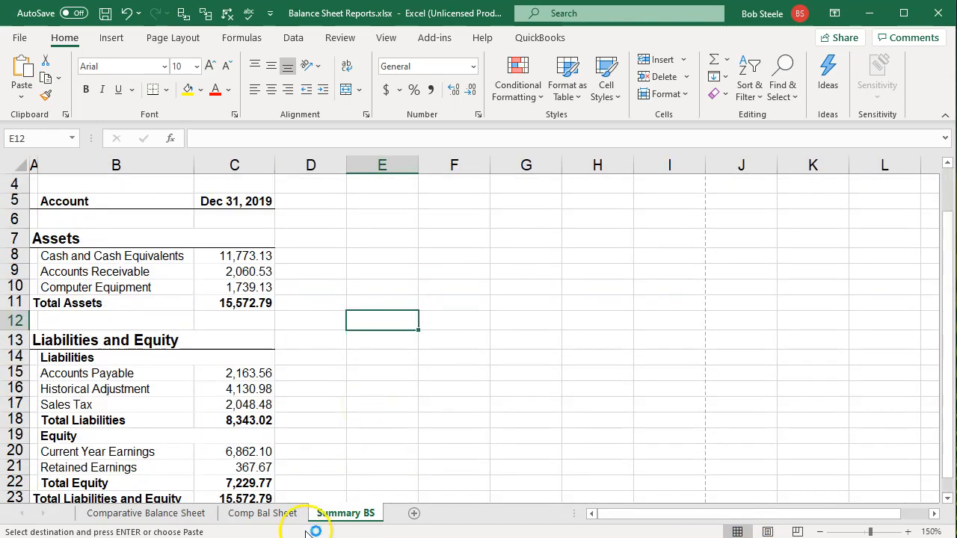
pyautogui.click(282, 516)
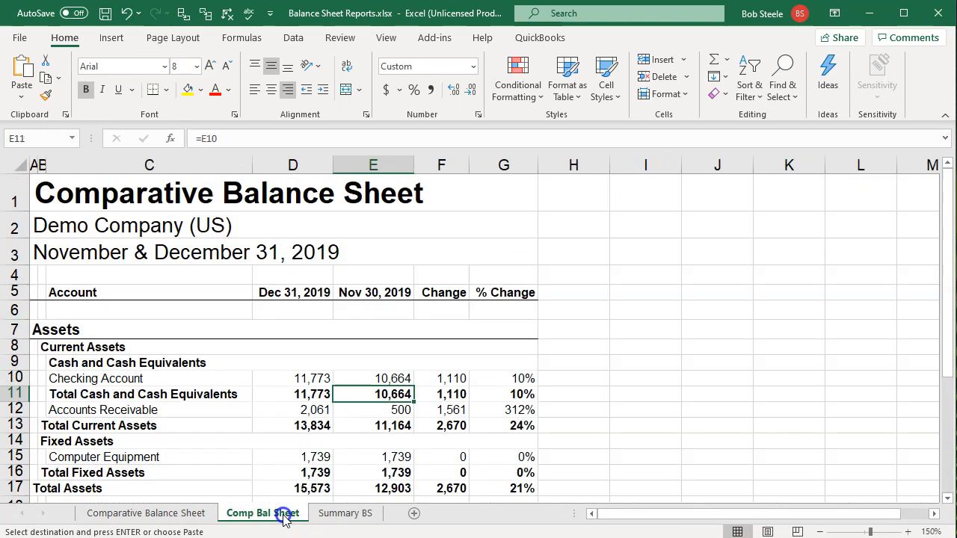
pyautogui.click(340, 519)
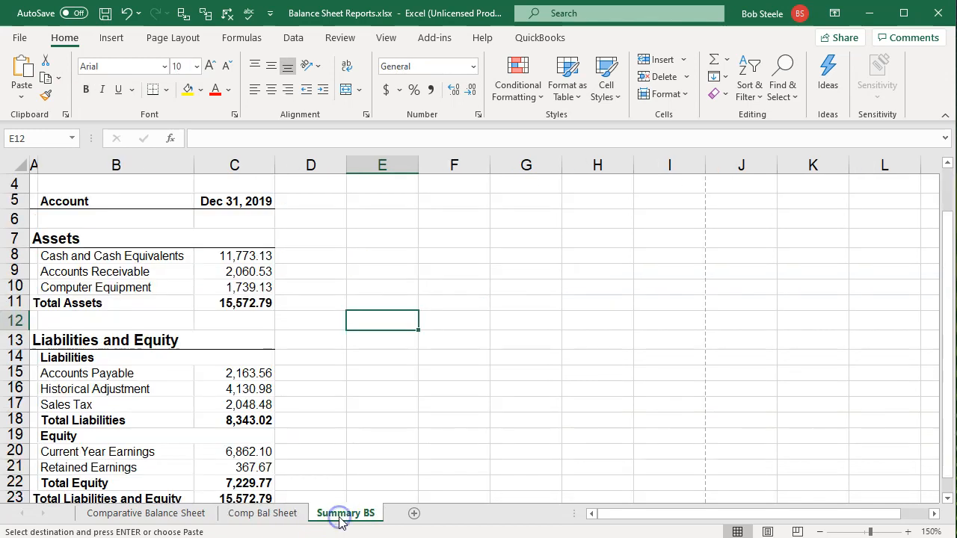
# - Delete the original Comparative Balance Sheet worksheet from Balance Sheet Reports.xlsx
pyautogui.click(168, 514)
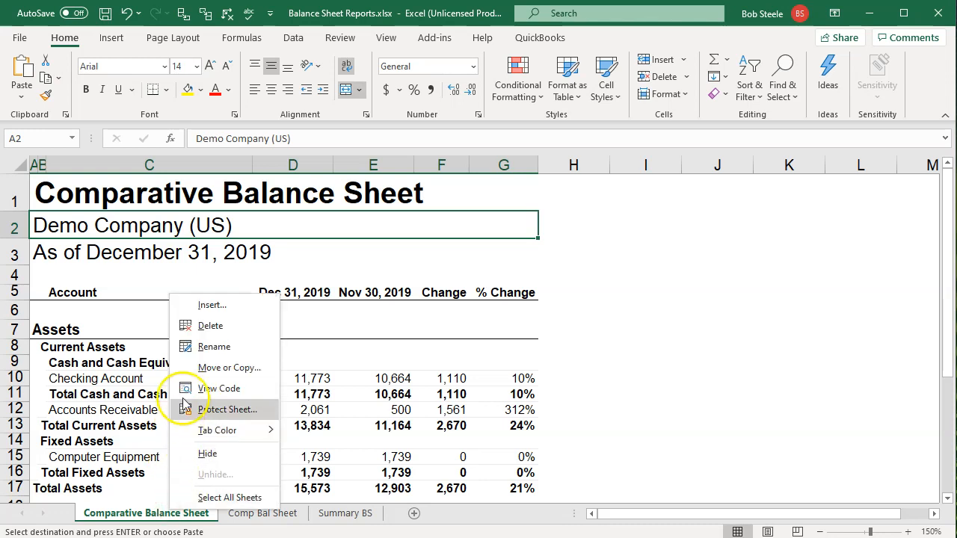
pyautogui.click(198, 327)
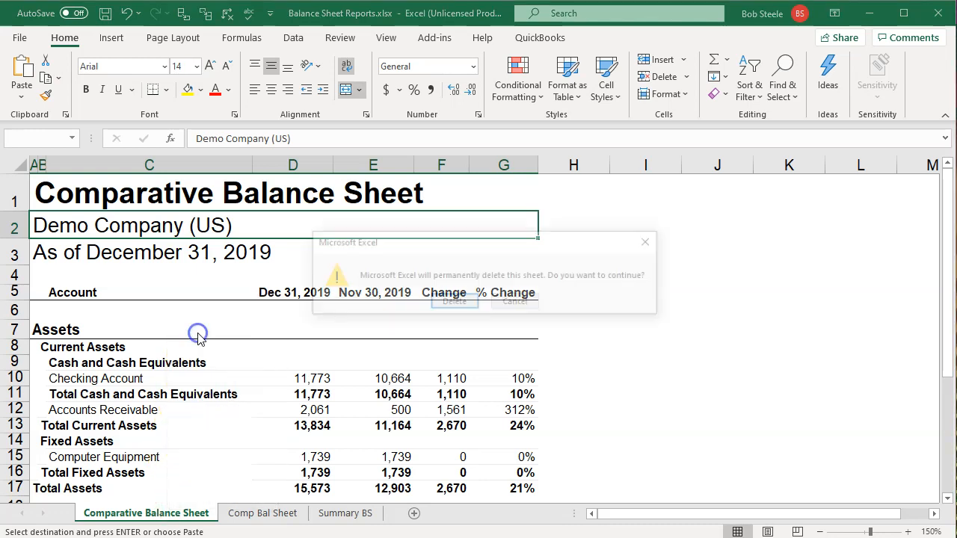
pyautogui.click(452, 303)
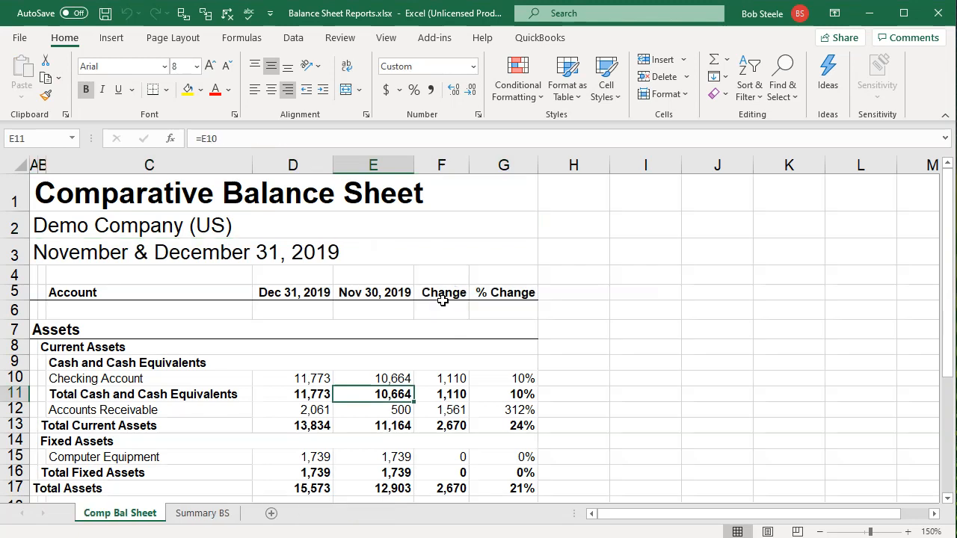
# - Check the header cells on the Summary BS sheet, including the full report title stored in cell A1
pyautogui.click(216, 518)
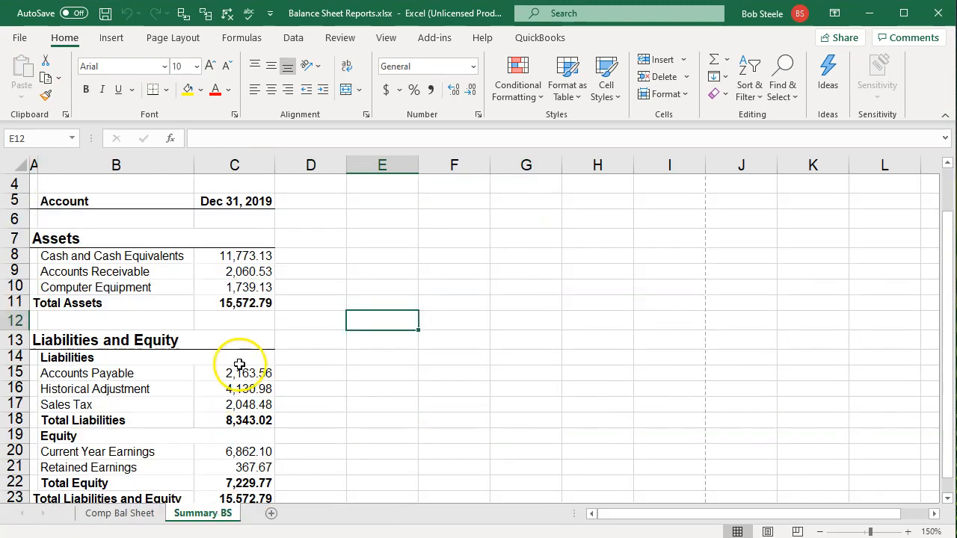
pyautogui.click(241, 359)
pyautogui.scroll(1, 245, 361)
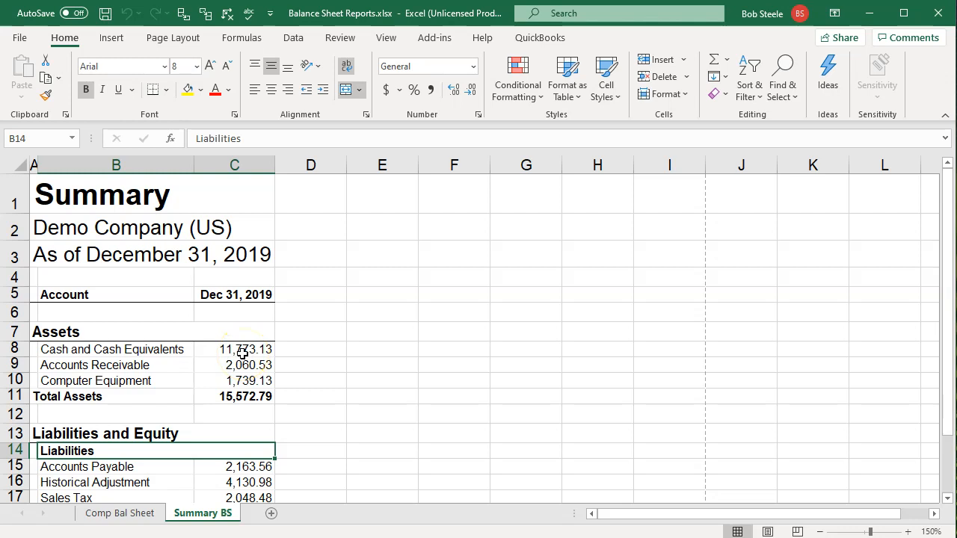
pyautogui.click(128, 188)
pyautogui.click(156, 229)
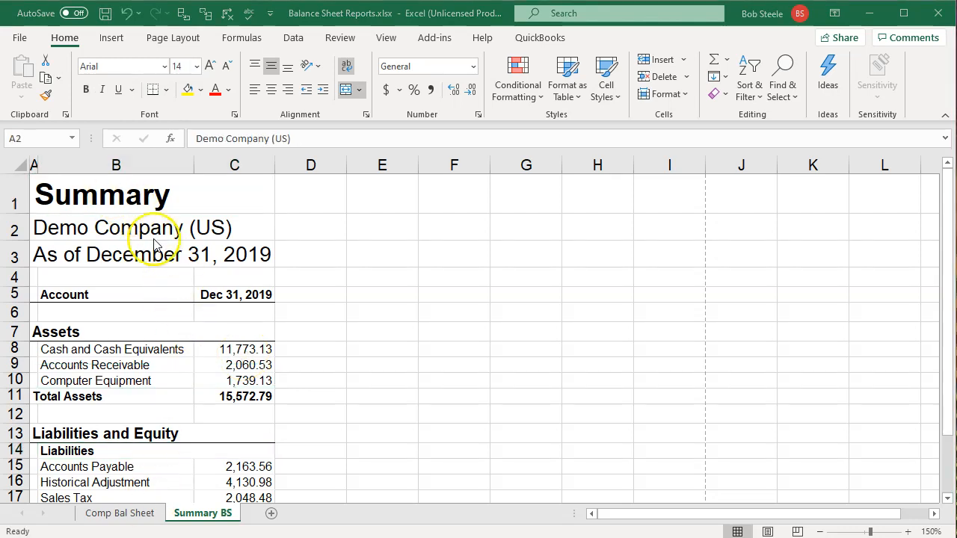
pyautogui.click(104, 193)
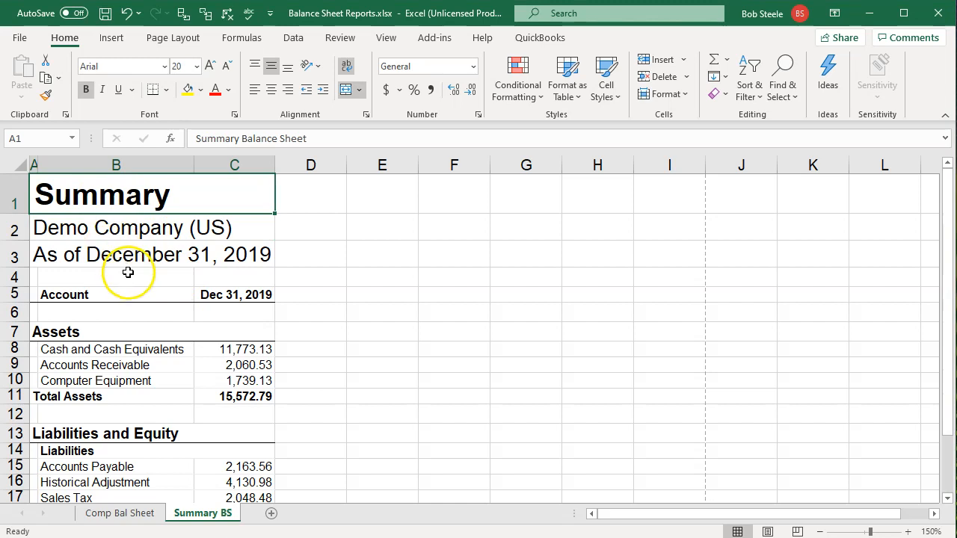
# - Widen column B of the Summary BS sheet until the report title fits on one line, and auto-fit the height of row 1
pyautogui.moveTo(25, 215); pyautogui.dragTo(24, 246)
pyautogui.click(113, 351)
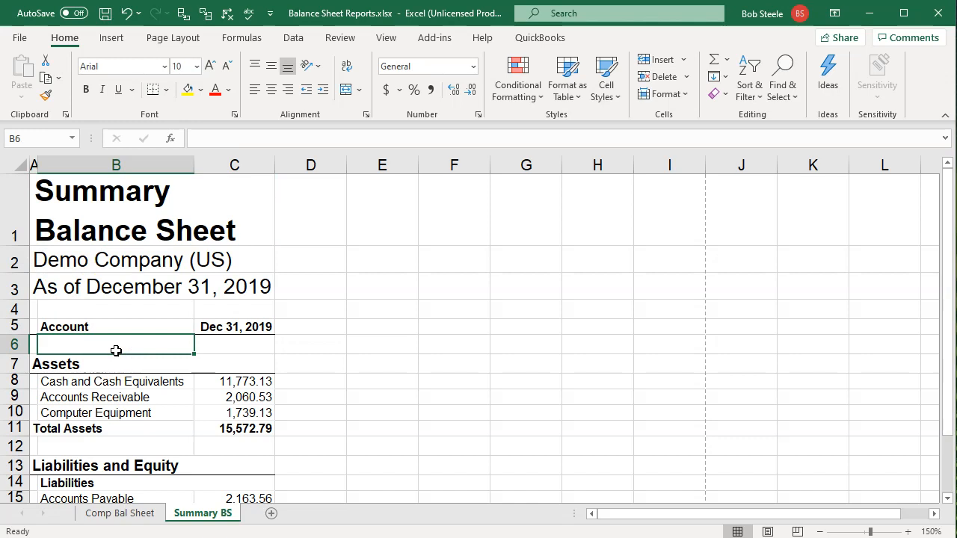
pyautogui.moveTo(194, 166); pyautogui.dragTo(334, 165)
pyautogui.click(131, 222)
pyautogui.click(256, 311)
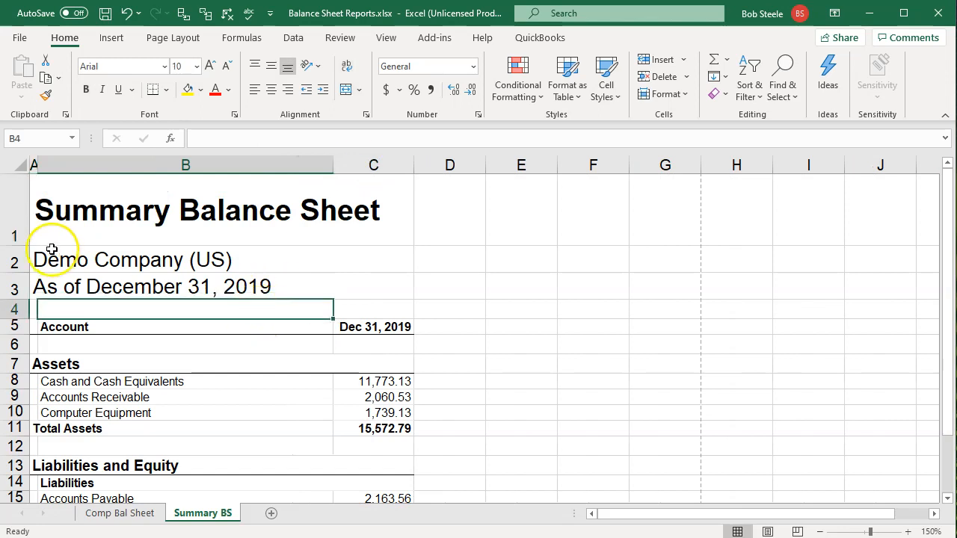
pyautogui.doubleClick(13, 244)
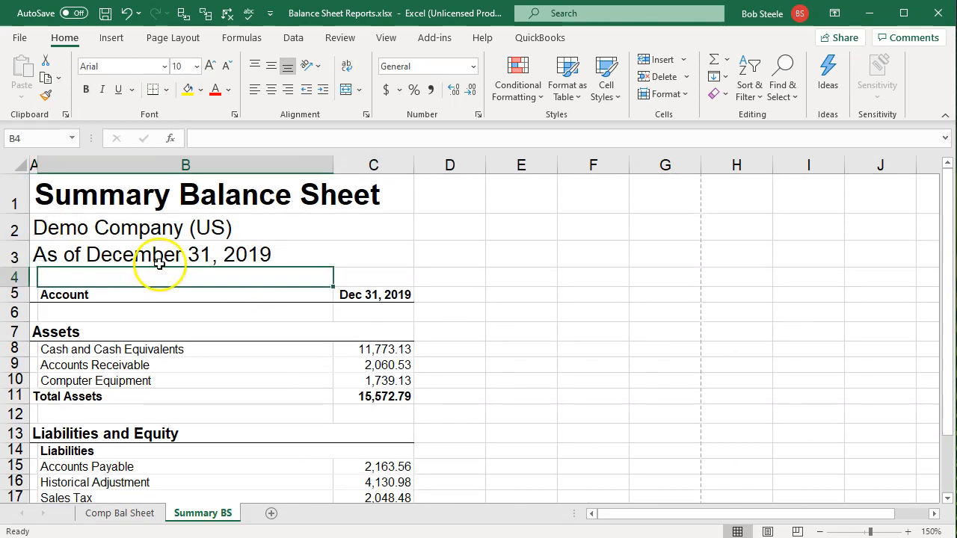
pyautogui.click(160, 264)
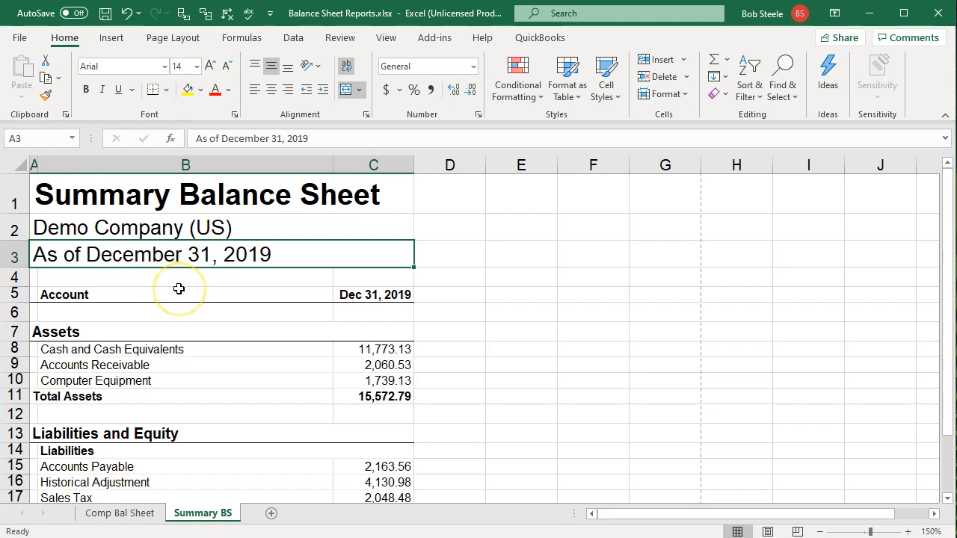
# - Save the Balance Sheet Reports.xlsx workbook
pyautogui.scroll(-1, 178, 289)
pyautogui.scroll(1, 179, 289)
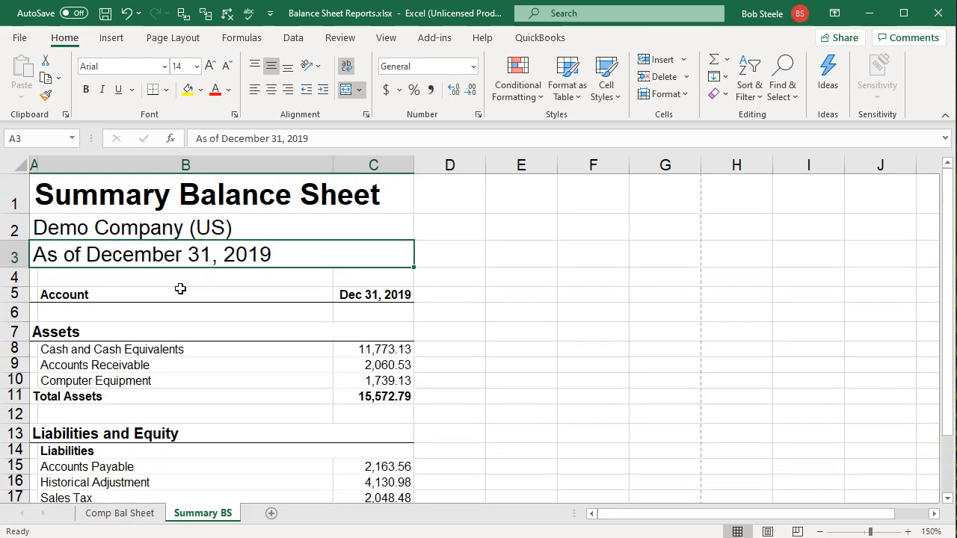
pyautogui.click(105, 12)
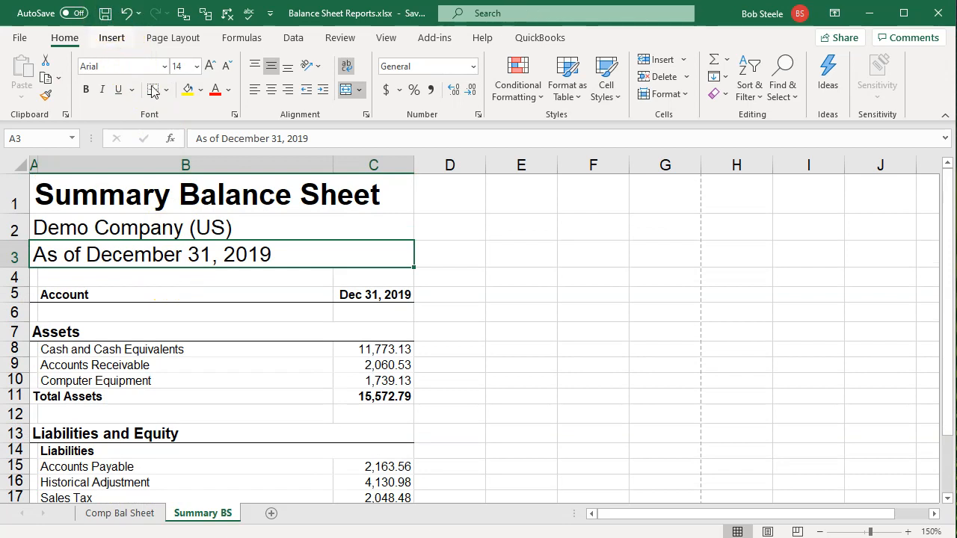
# - Set the print scope to Print Entire Workbook and preview both balance sheet pages
pyautogui.click(21, 37)
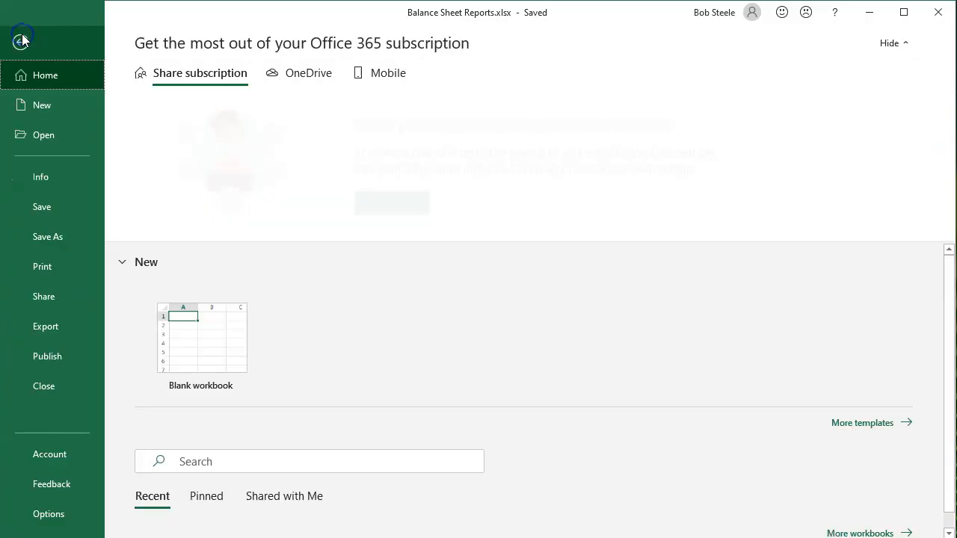
pyautogui.click(43, 267)
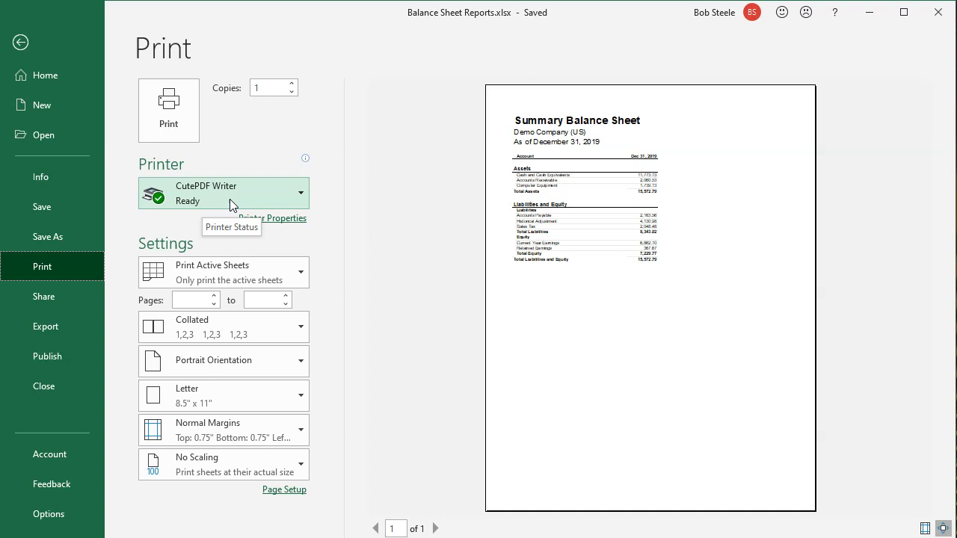
pyautogui.click(283, 278)
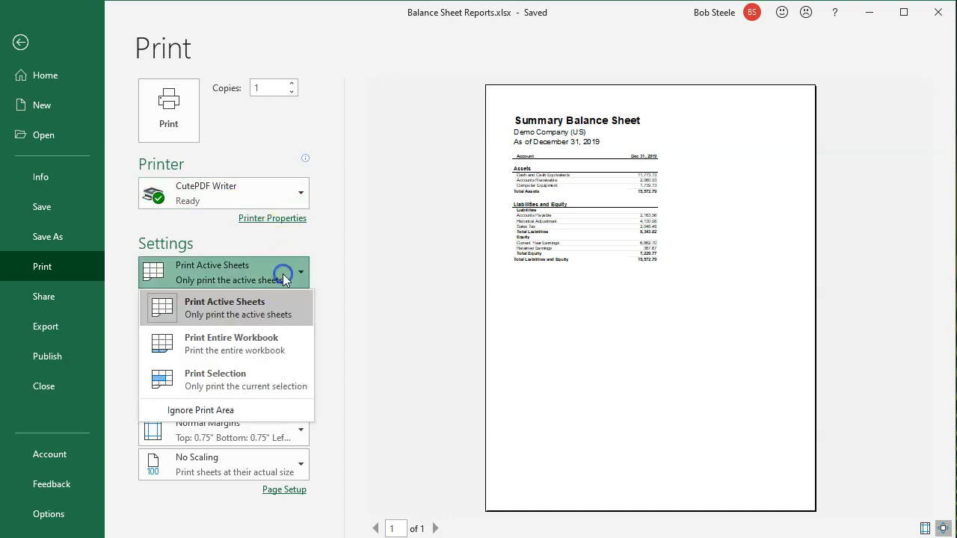
pyautogui.click(268, 349)
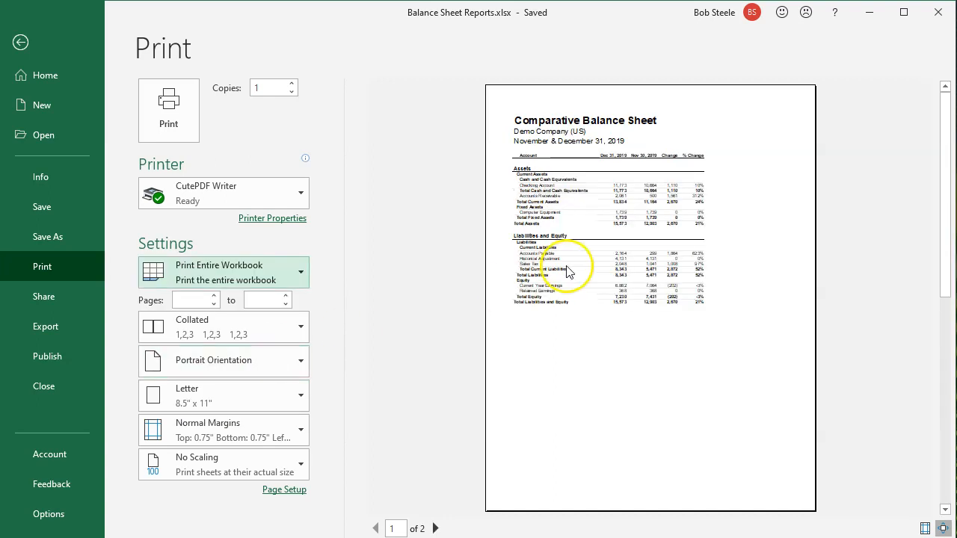
pyautogui.scroll(1, 570, 269)
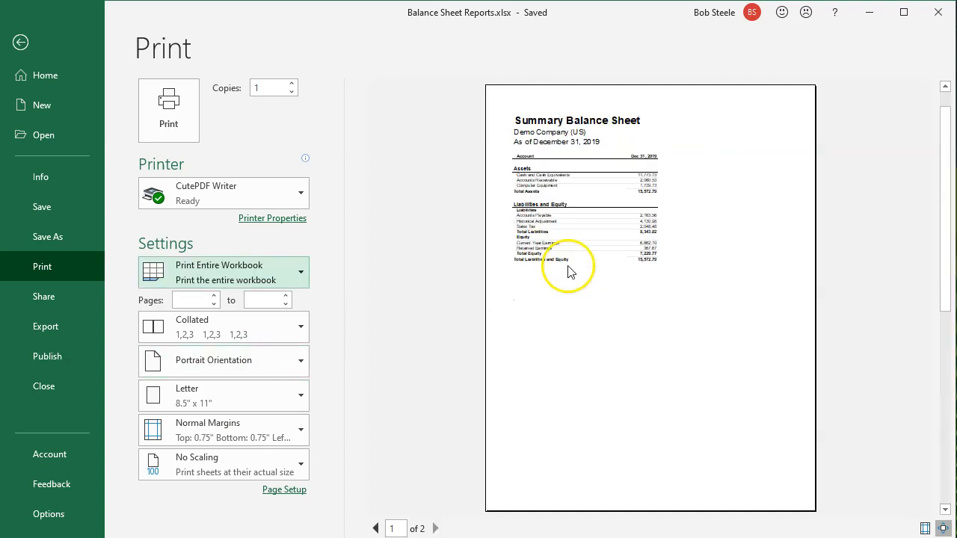
# - Print the workbook with CutePDF Writer and save it as Balance Sheet Reports.pdf in Xero Course Data's Section 2 folder
pyautogui.click(184, 120)
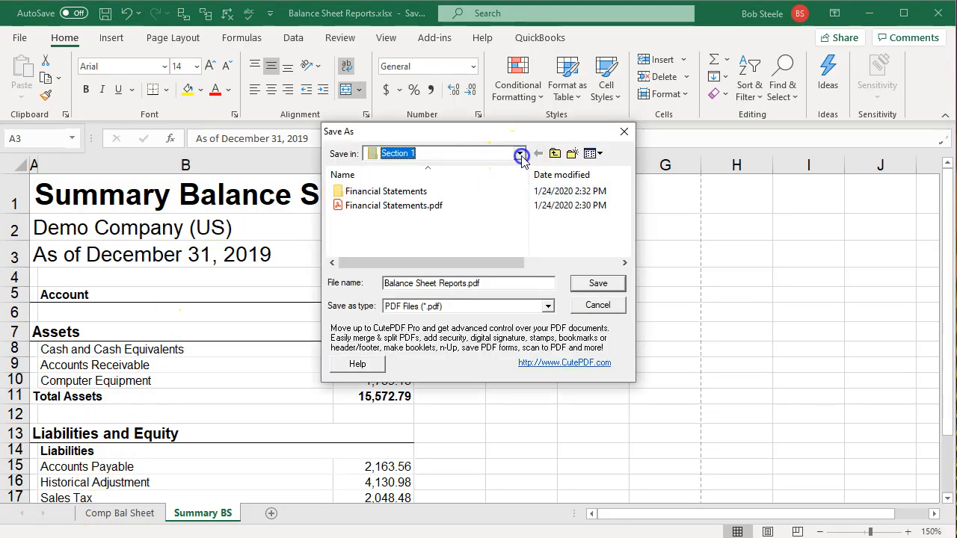
pyautogui.click(519, 154)
pyautogui.click(521, 170)
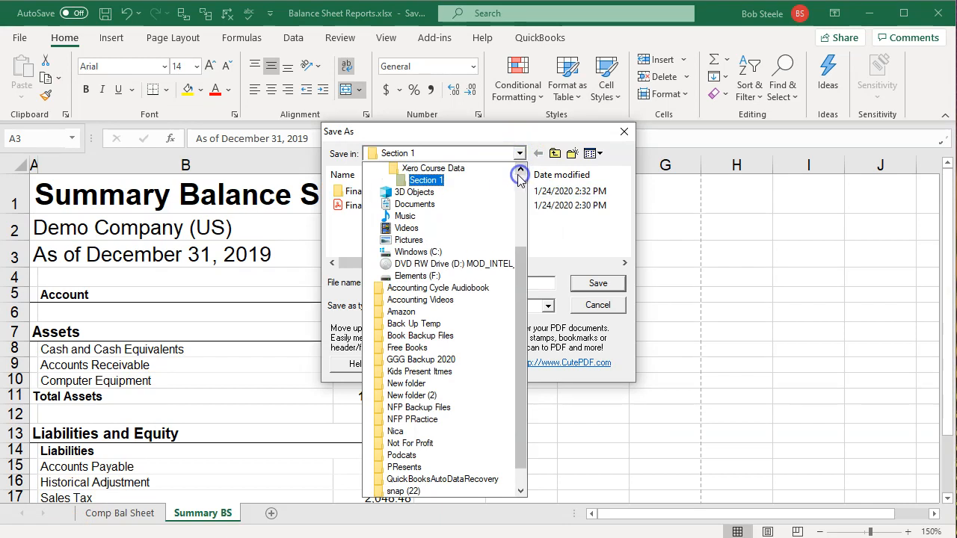
pyautogui.click(464, 164)
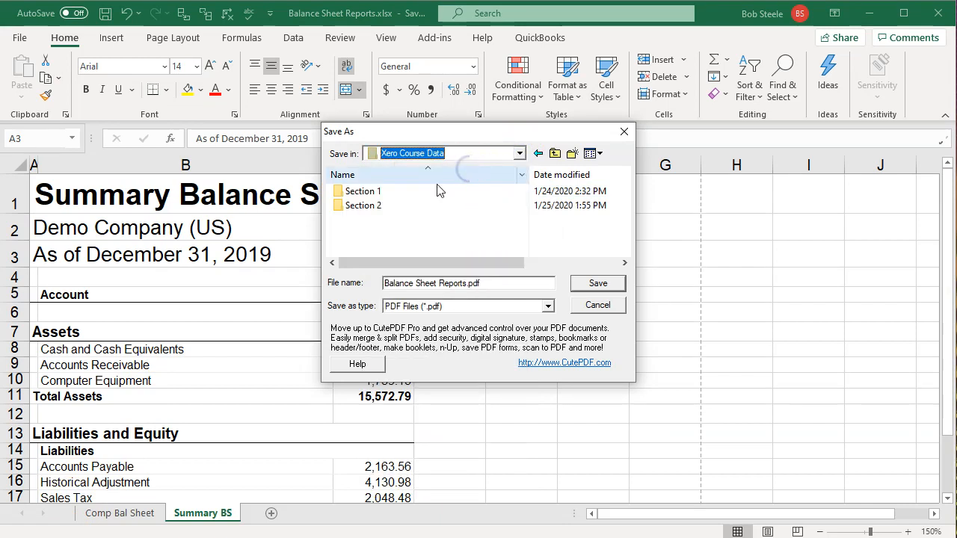
pyautogui.doubleClick(364, 205)
pyautogui.click(434, 282)
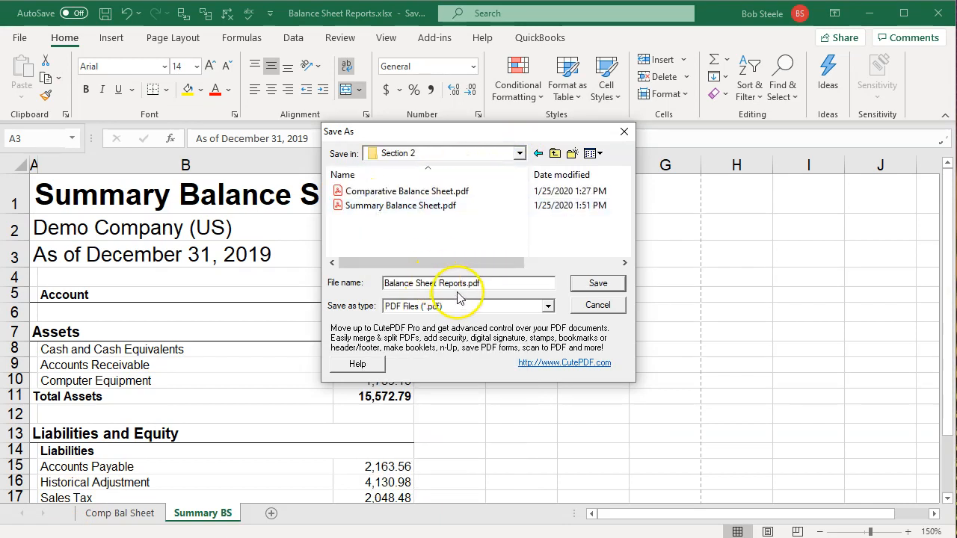
pyautogui.click(594, 284)
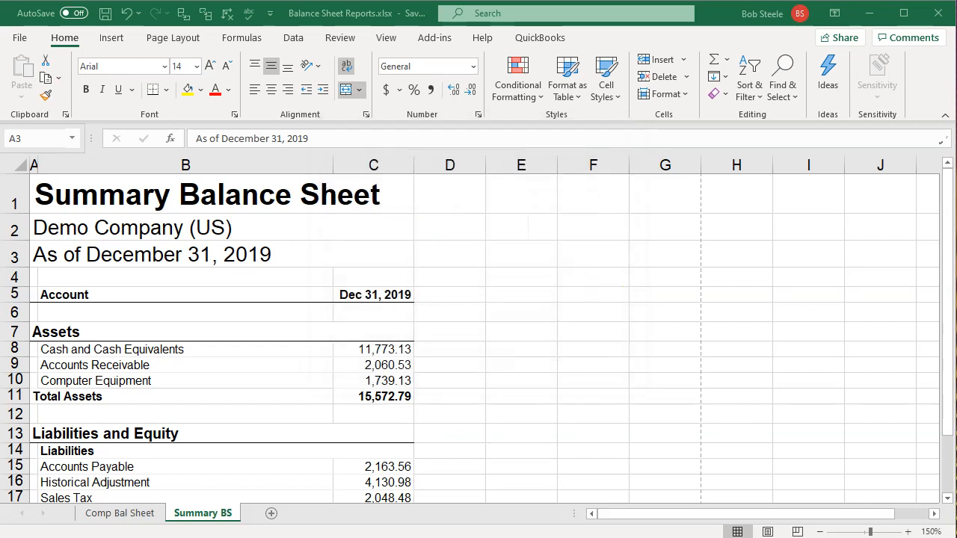
# - Switch to File Explorer and create a folder named Balance Sheet Reports inside Section 2
pyautogui.moveTo(956, 36); pyautogui.dragTo(653, 29)
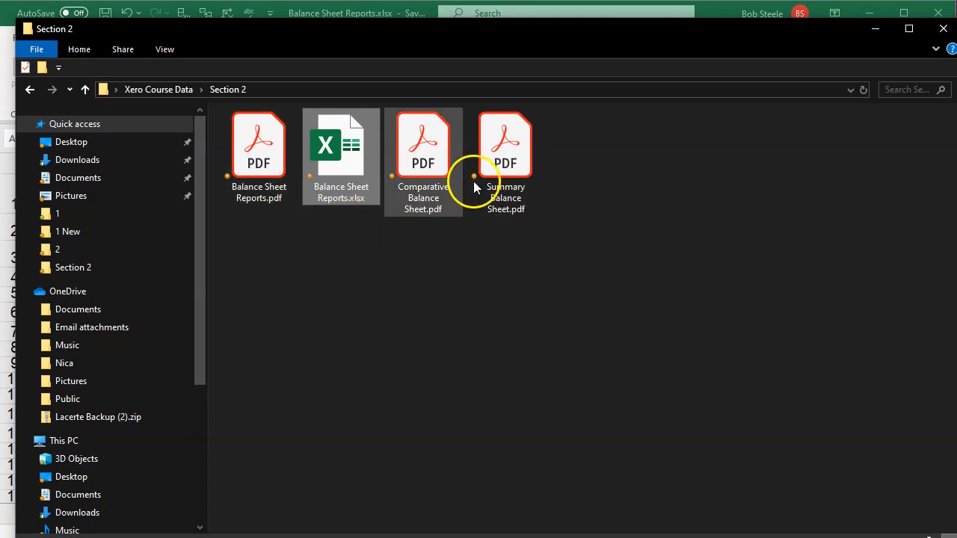
pyautogui.rightClick(338, 263)
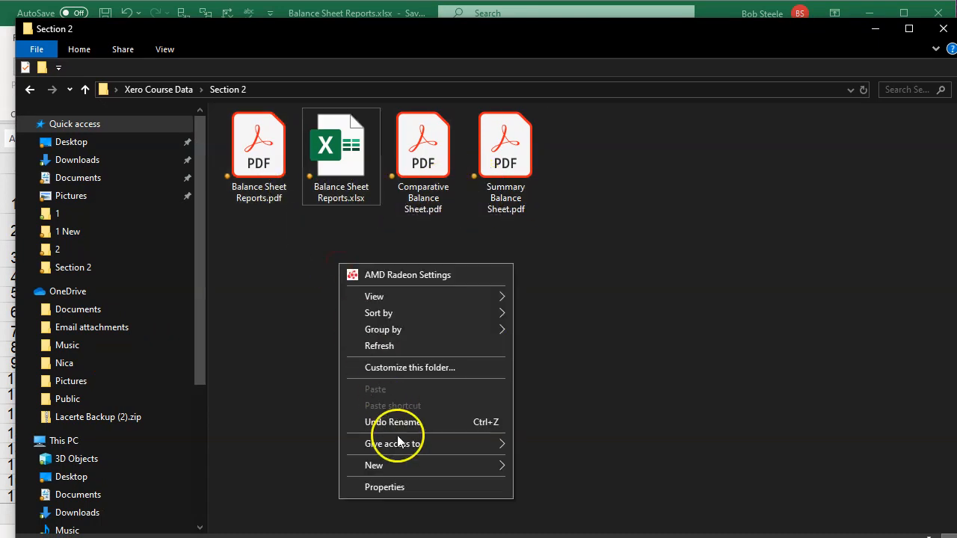
pyautogui.moveTo(404, 465)
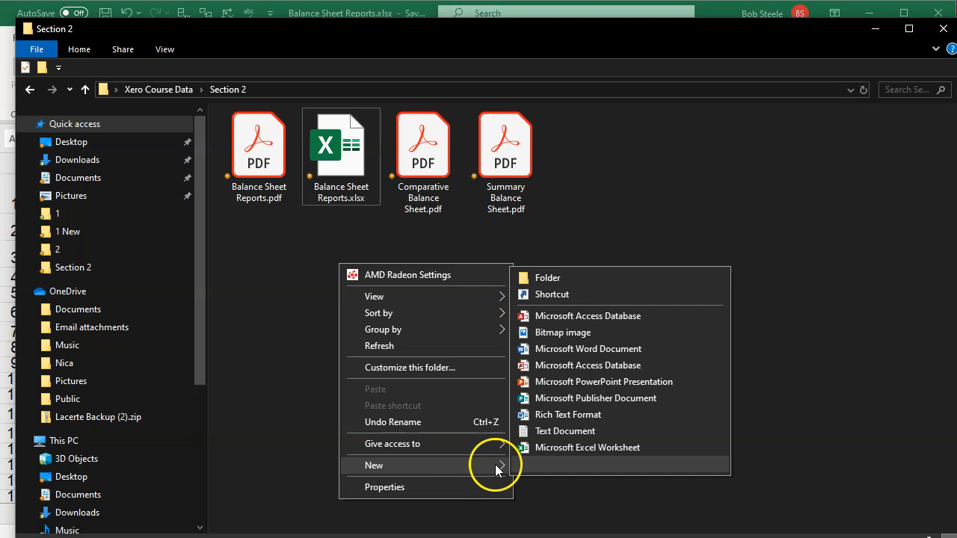
pyautogui.click(544, 281)
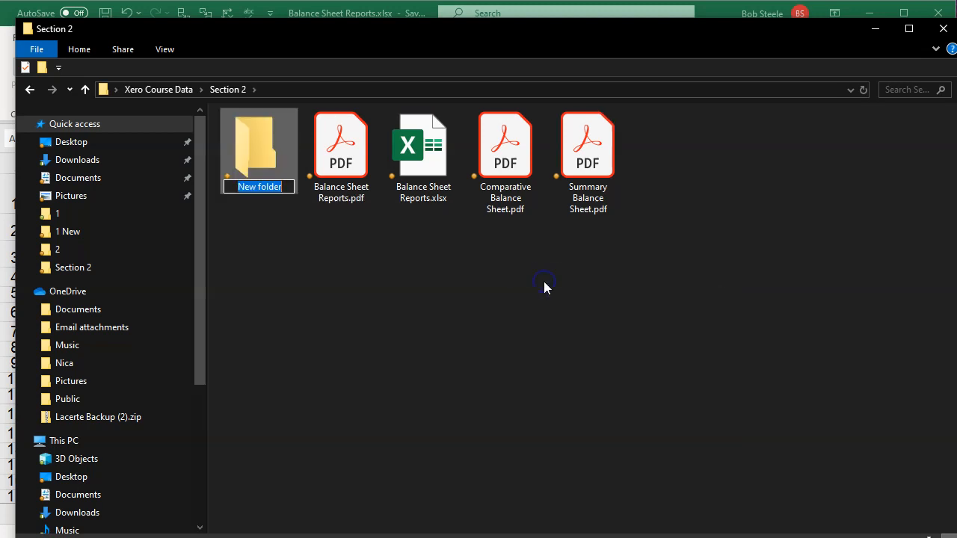
pyautogui.write('BalancE SHEE')
pyautogui.press('BackSpace')
pyautogui.press('BackSpace')
pyautogui.press('BackSpace')
pyautogui.press('BackSpace')
pyautogui.press('BackSpace')
pyautogui.write('Sheet Reo')
pyautogui.press('BackSpace')
pyautogui.write('ports')
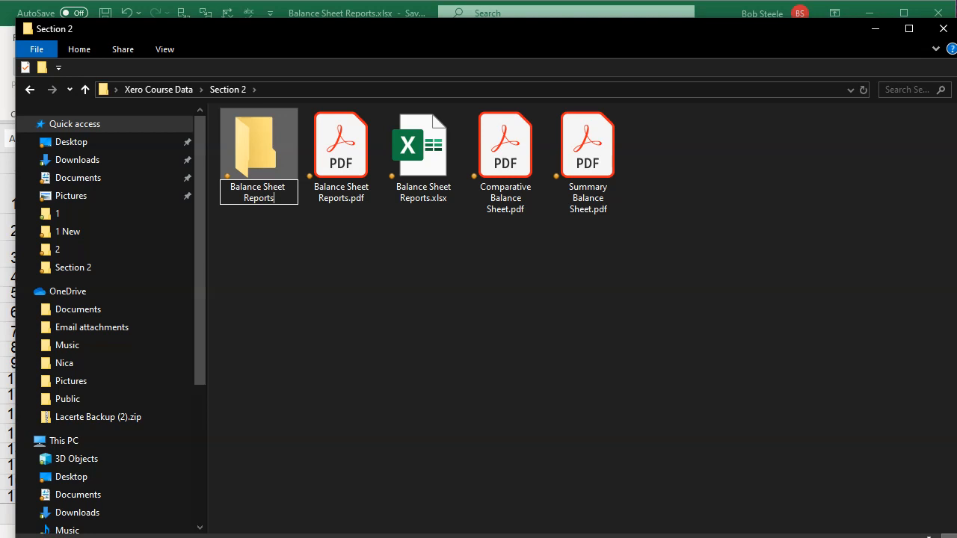
# - Move Balance Sheet Reports.pdf and Comparative Balance Sheet.pdf into the Balance Sheet Reports folder
pyautogui.moveTo(320, 191); pyautogui.dragTo(274, 180)
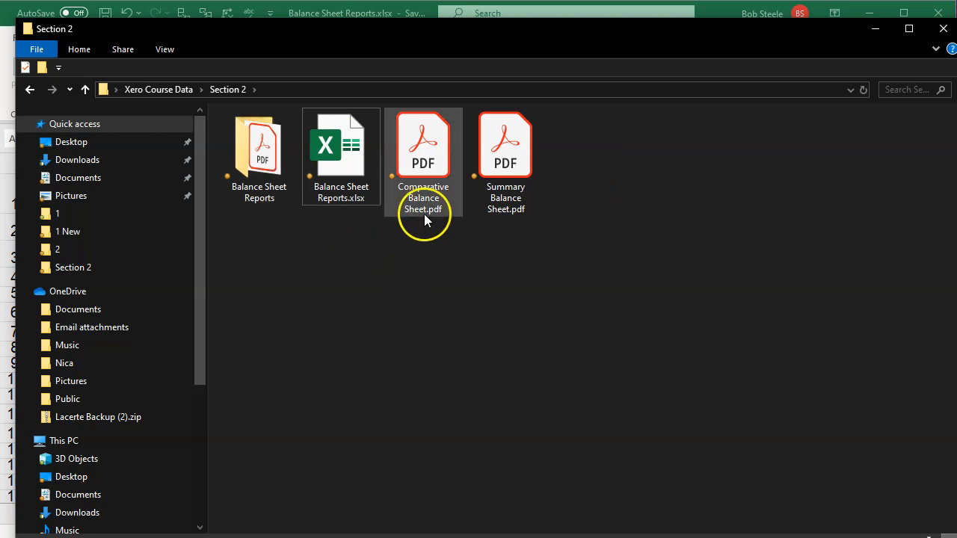
pyautogui.moveTo(417, 164); pyautogui.dragTo(252, 196)
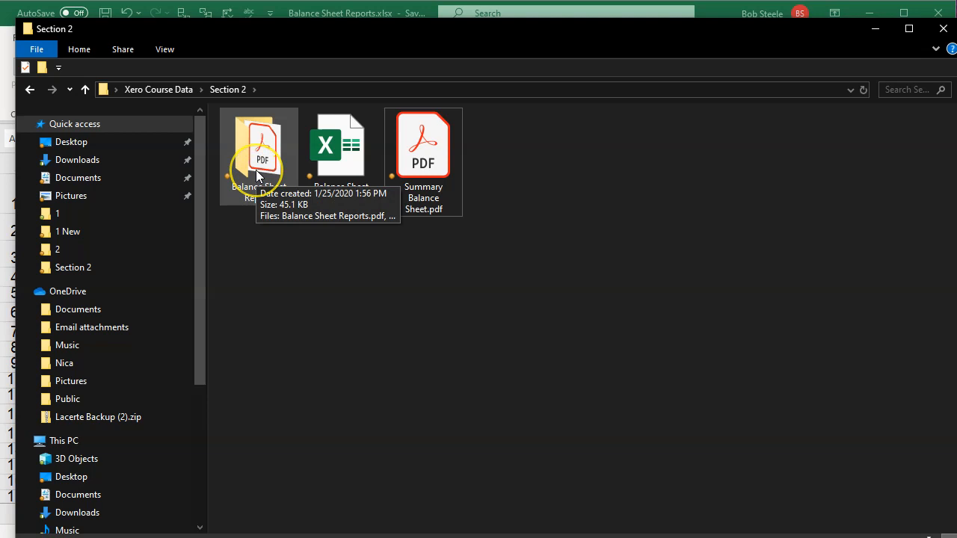
# - Compress the Balance Sheet Reports folder into a zip file in Section 2, and delete that zip file
pyautogui.rightClick(256, 174)
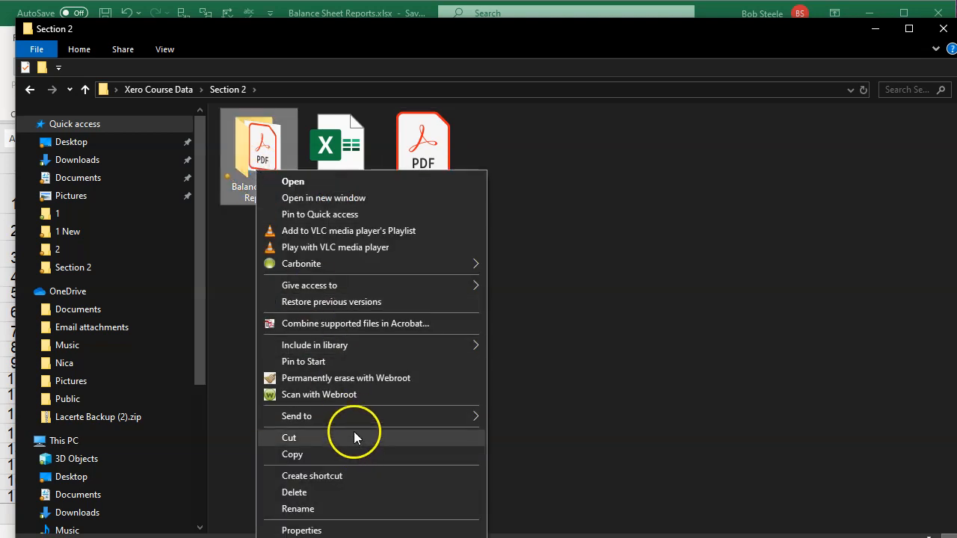
pyautogui.moveTo(356, 418)
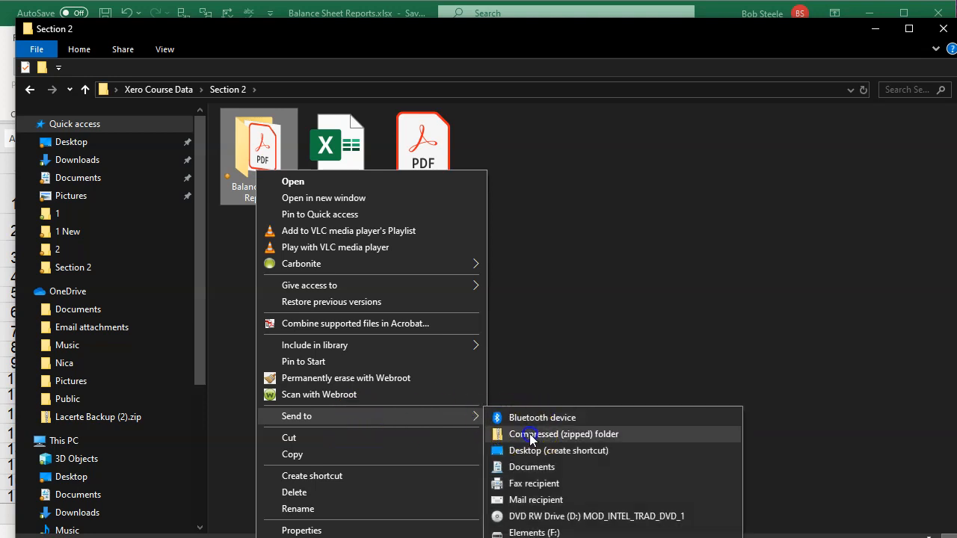
pyautogui.click(531, 434)
pyautogui.click(437, 288)
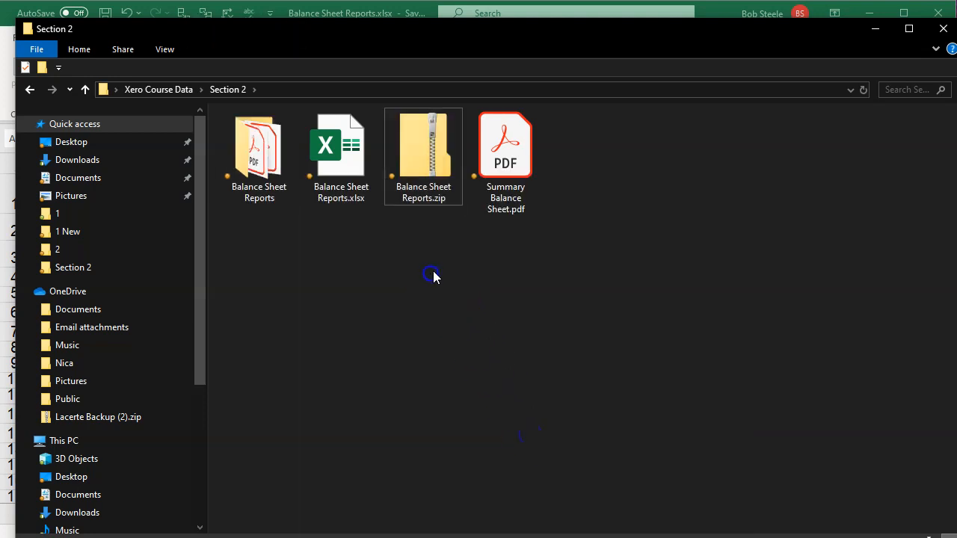
pyautogui.click(433, 175)
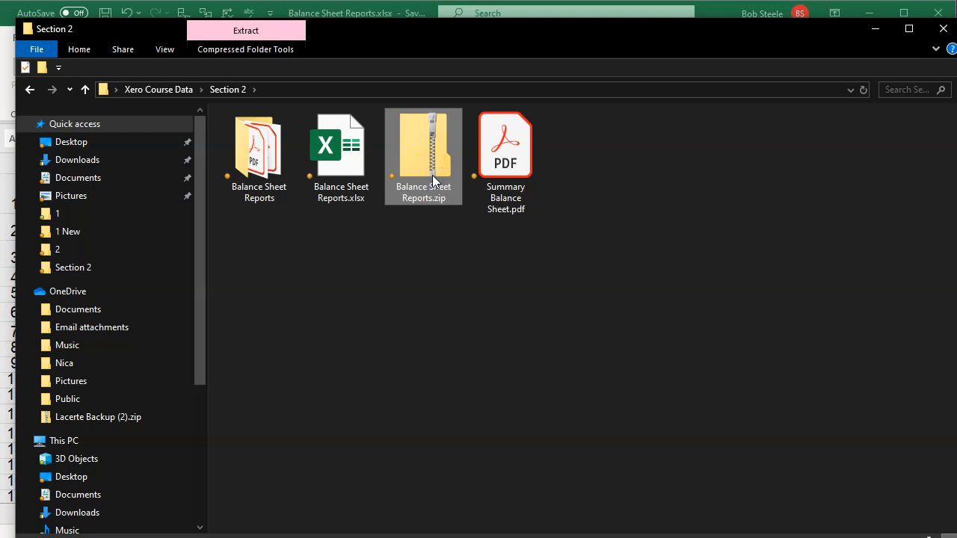
pyautogui.press('Delete')
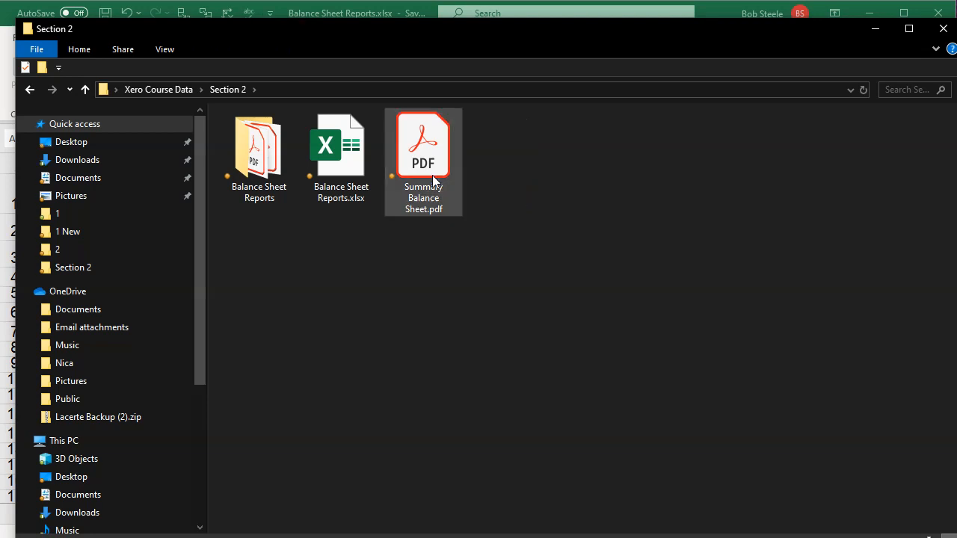
# - Open Summary Balance Sheet.pdf in Adobe Acrobat Reader and collapse the tools pane to enlarge the report
pyautogui.click(432, 175)
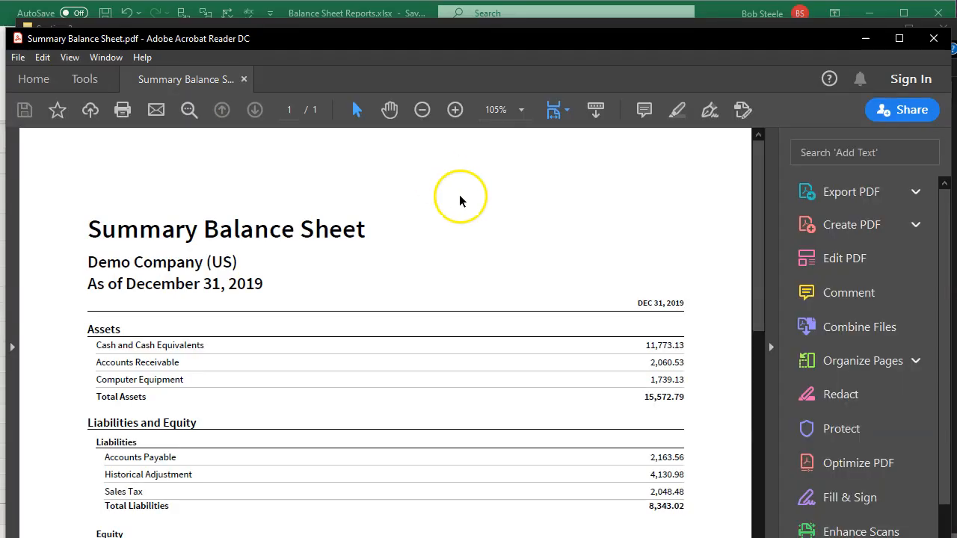
pyautogui.moveTo(501, 47); pyautogui.dragTo(488, 15)
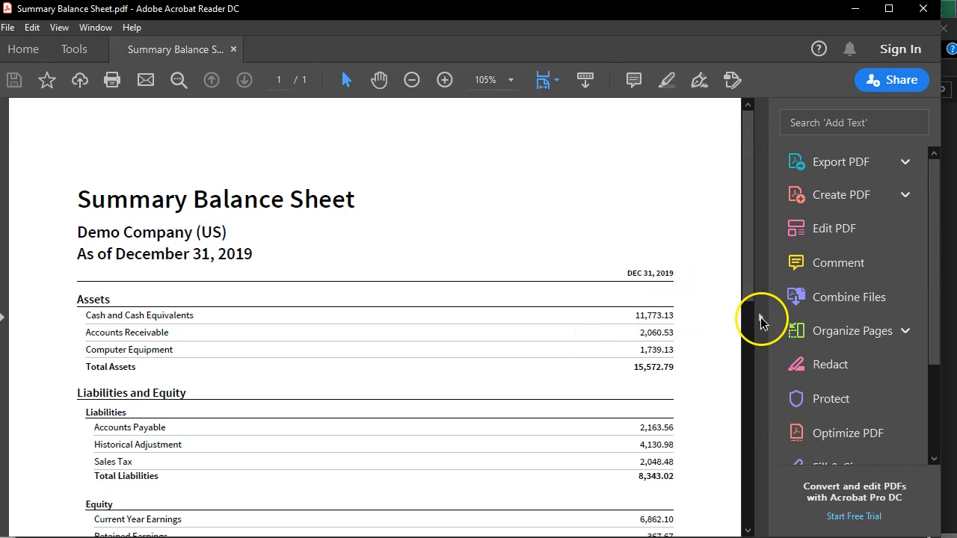
pyautogui.click(760, 320)
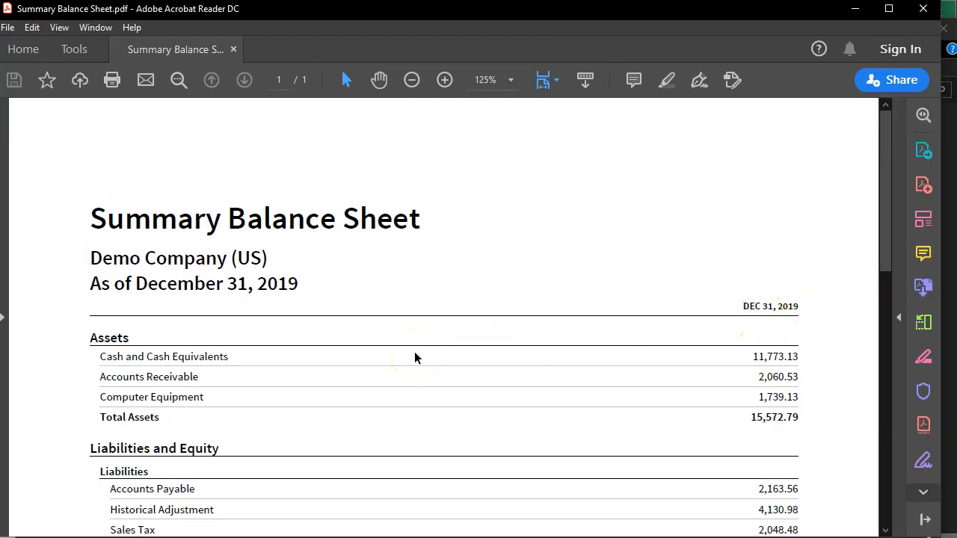
# - Review the Summary Balance Sheet report down to Total Liabilities and Equity, and close the PDF
pyautogui.scroll(-10, 415, 357)
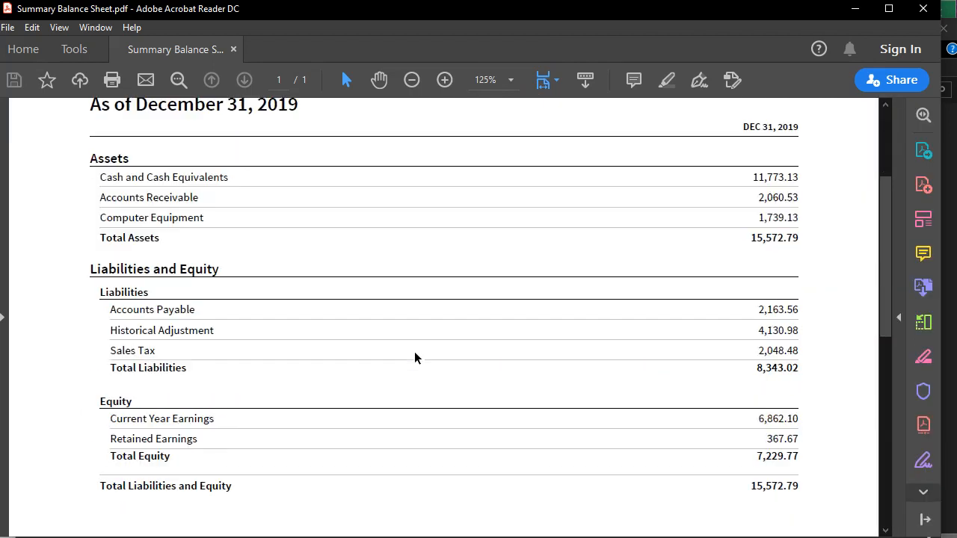
pyautogui.scroll(10, 416, 356)
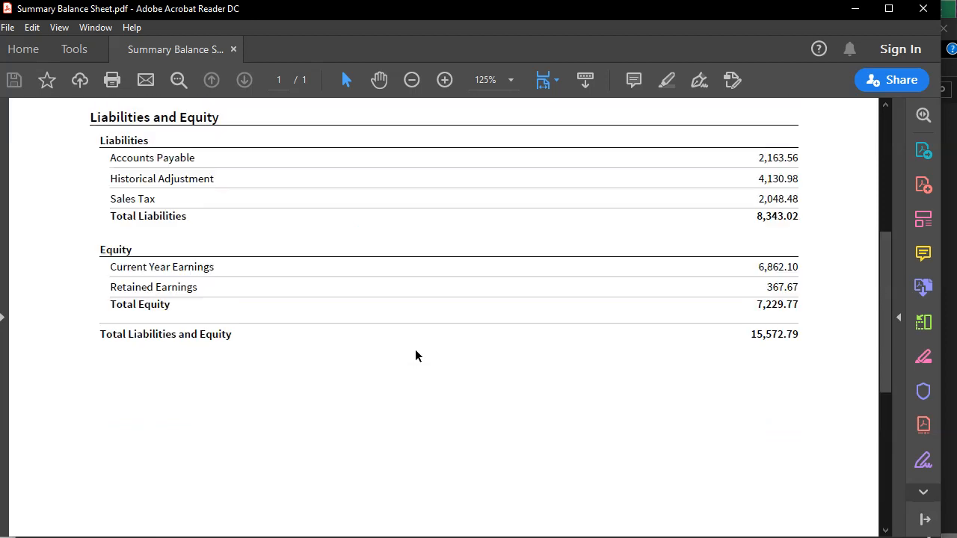
pyautogui.click(925, 11)
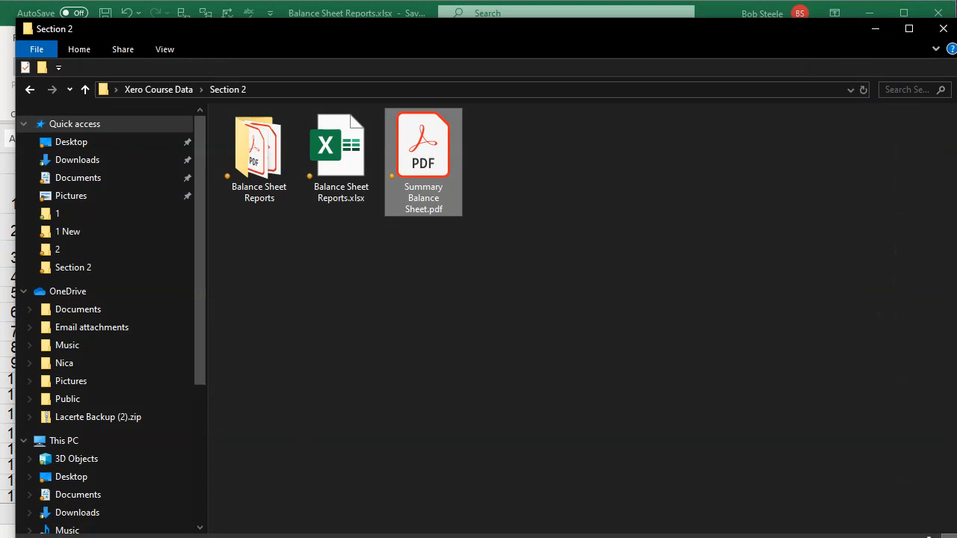
# - Move Balance Sheet Reports.pdf out of the Balance Sheet Reports folder into Section 2, and move Summary Balance Sheet.pdf into that folder
pyautogui.doubleClick(251, 159)
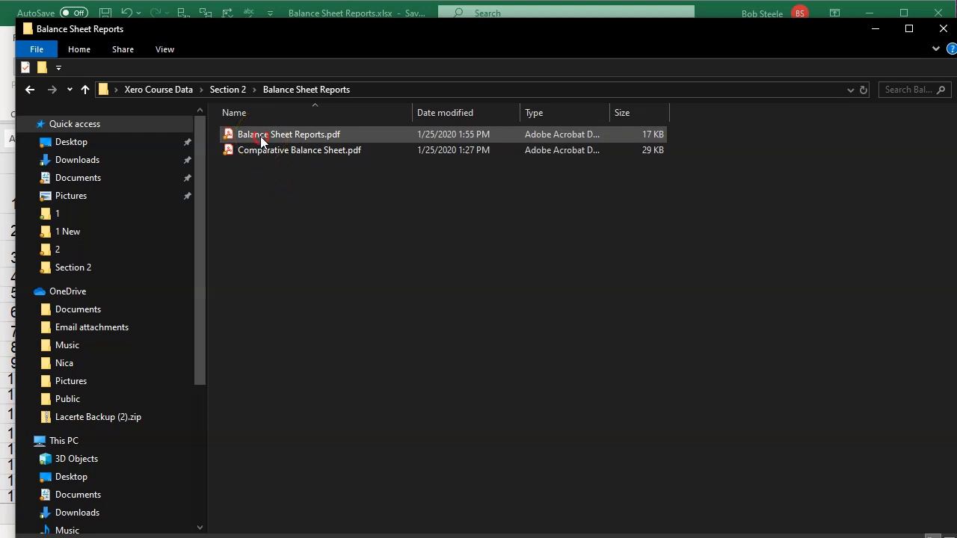
pyautogui.rightClick(260, 136)
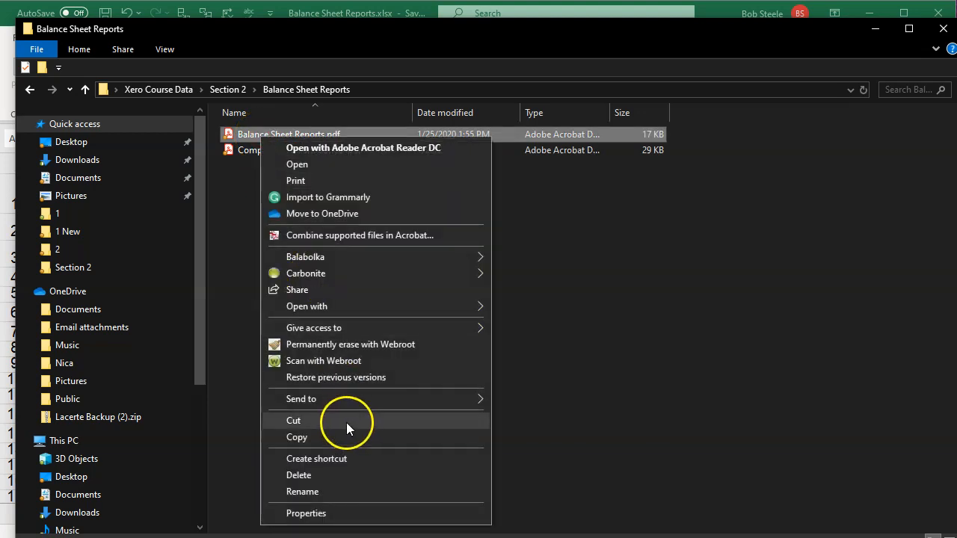
pyautogui.click(341, 421)
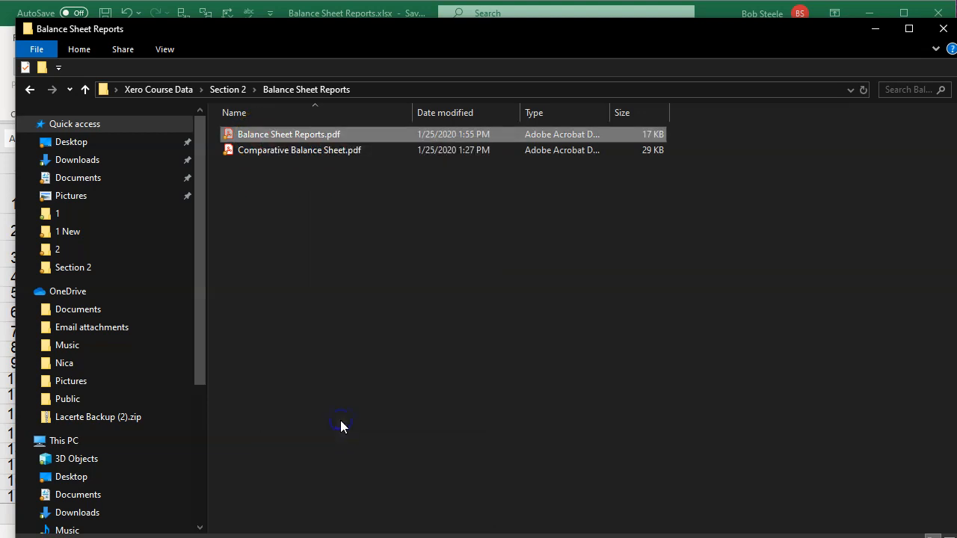
pyautogui.click(227, 90)
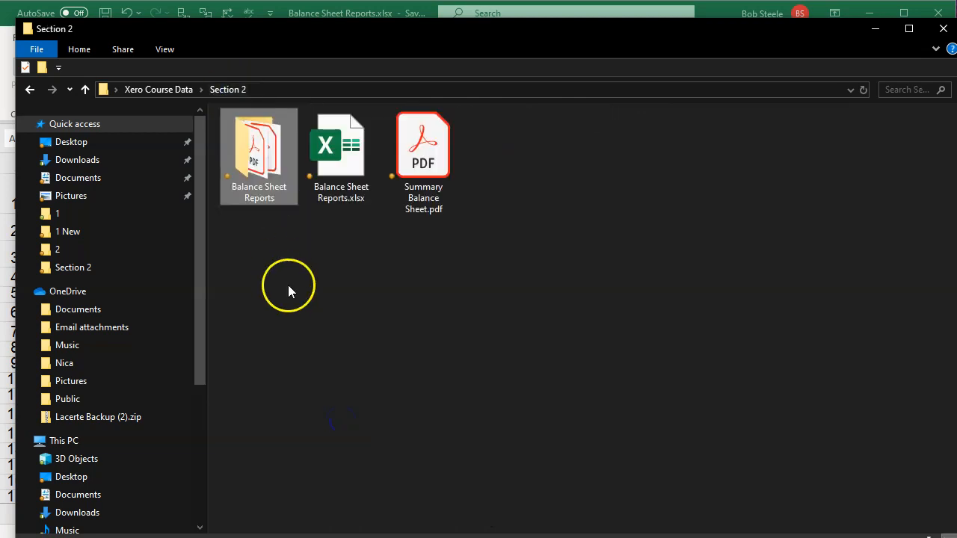
pyautogui.hotkey('ctrl', 'v')
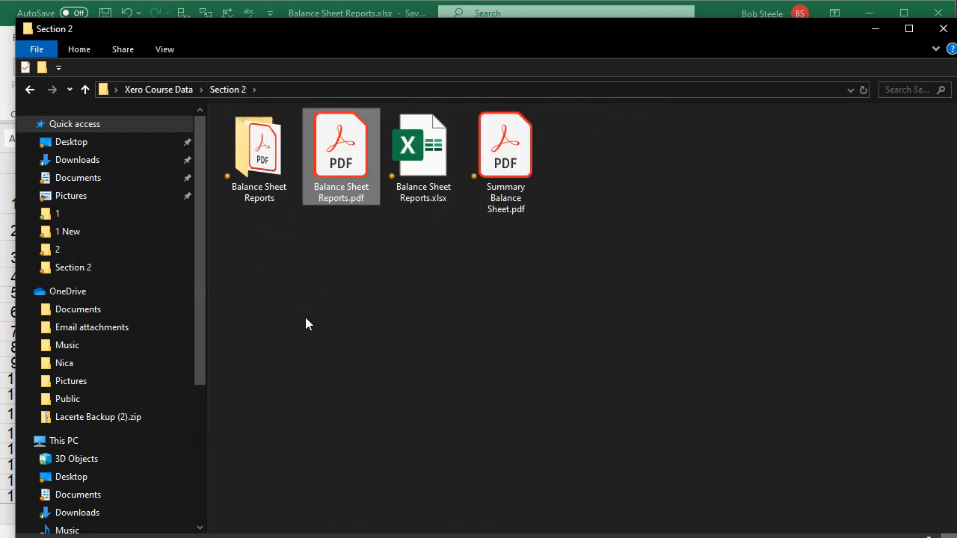
pyautogui.click(479, 161)
pyautogui.moveTo(506, 160); pyautogui.dragTo(250, 196)
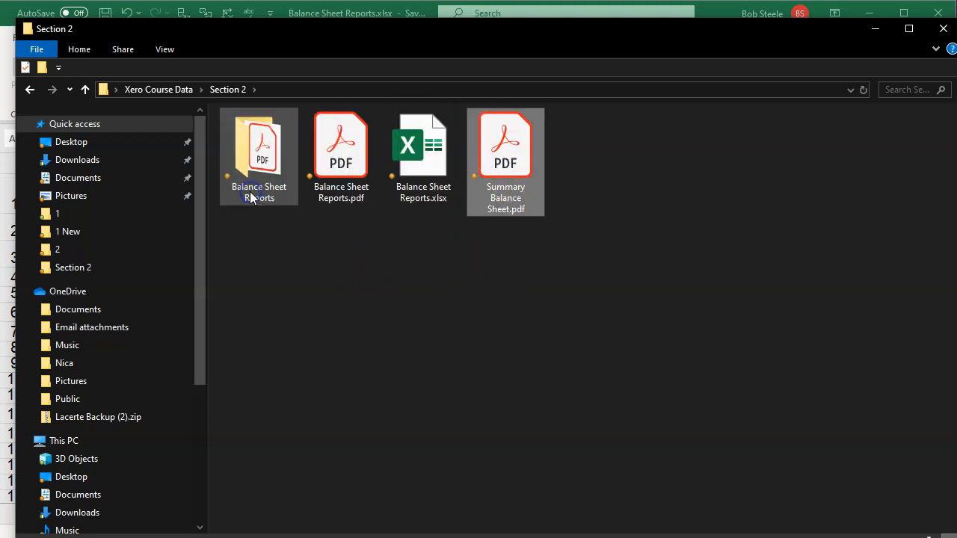
# - Open Balance Sheet Reports.pdf, review its Comparative and Summary Balance Sheet pages with the tools pane collapsed, and close it
pyautogui.doubleClick(343, 181)
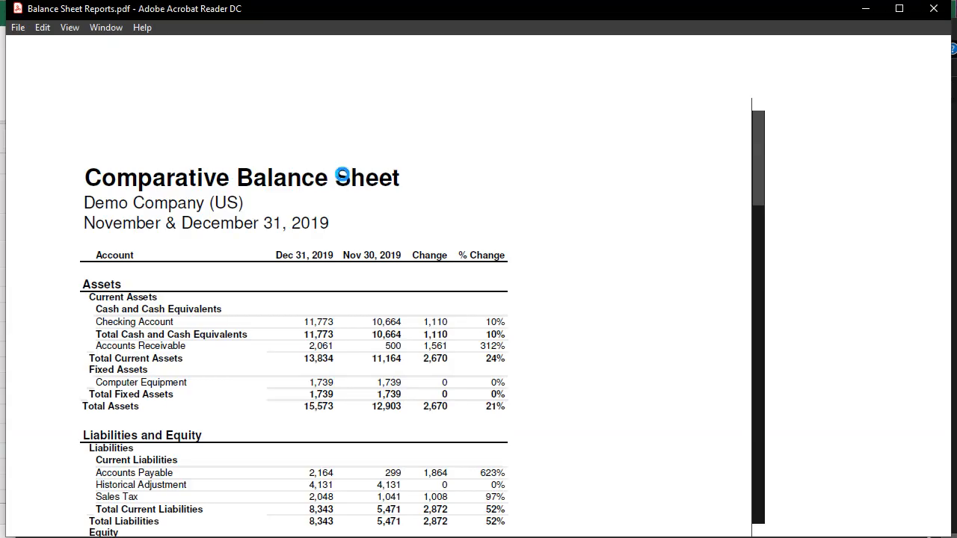
pyautogui.doubleClick(342, 177)
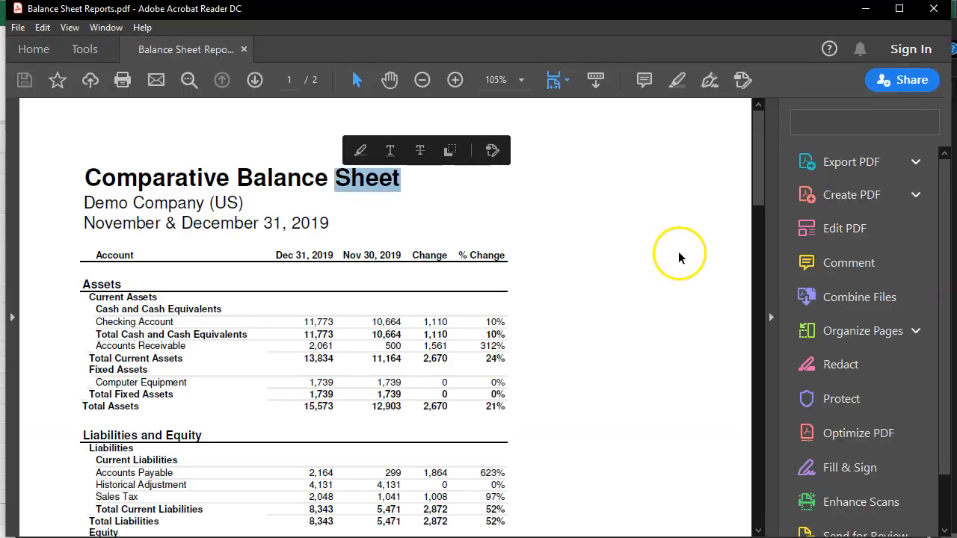
pyautogui.click(770, 320)
pyautogui.scroll(-5, 731, 339)
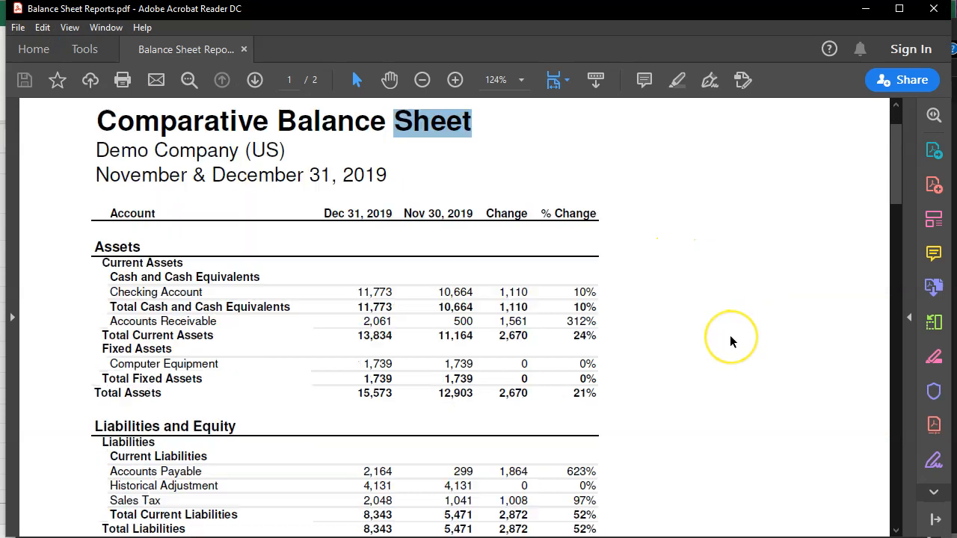
pyautogui.scroll(-10, 732, 342)
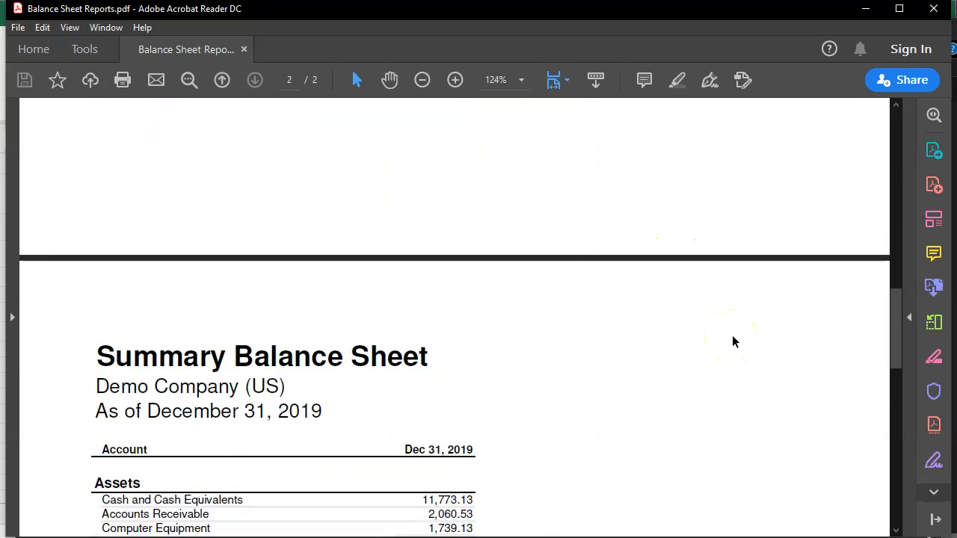
pyautogui.scroll(-4, 734, 332)
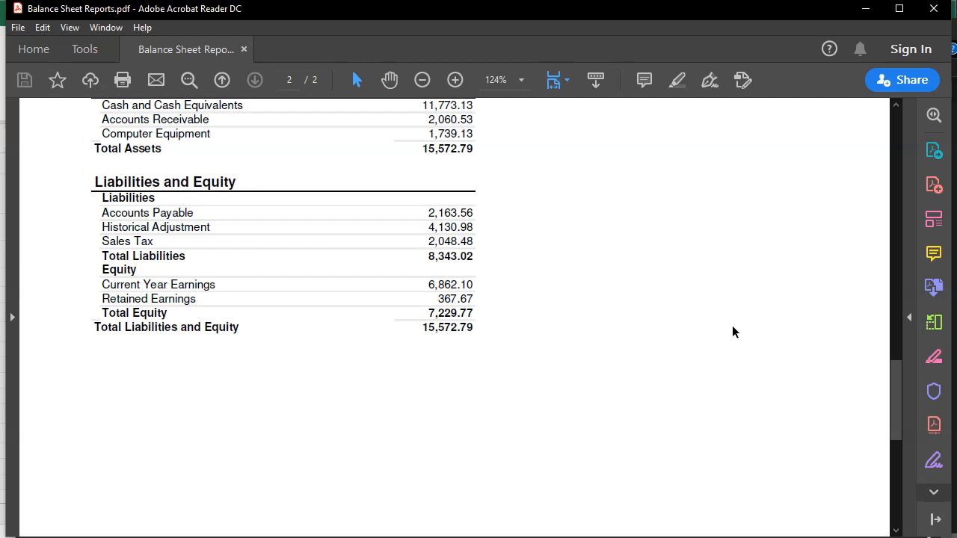
pyautogui.click(933, 10)
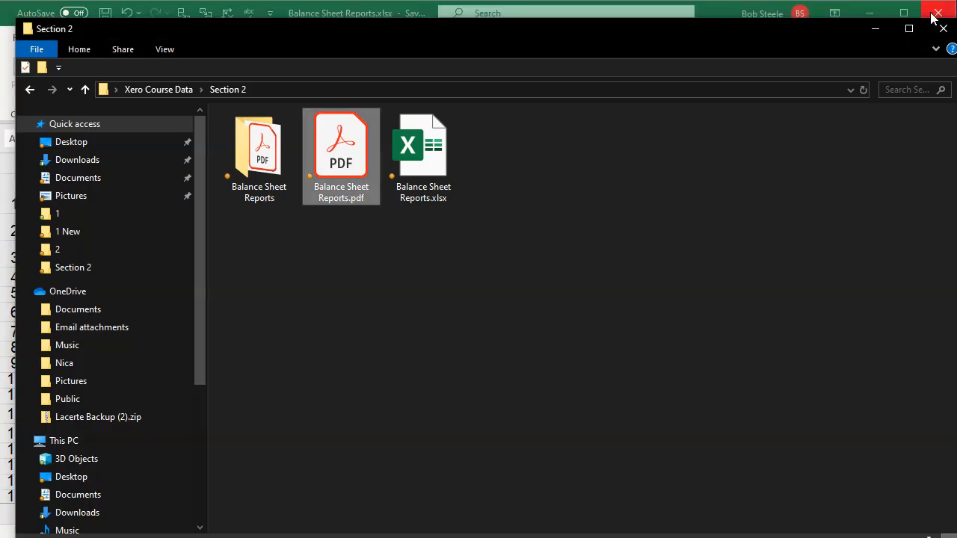